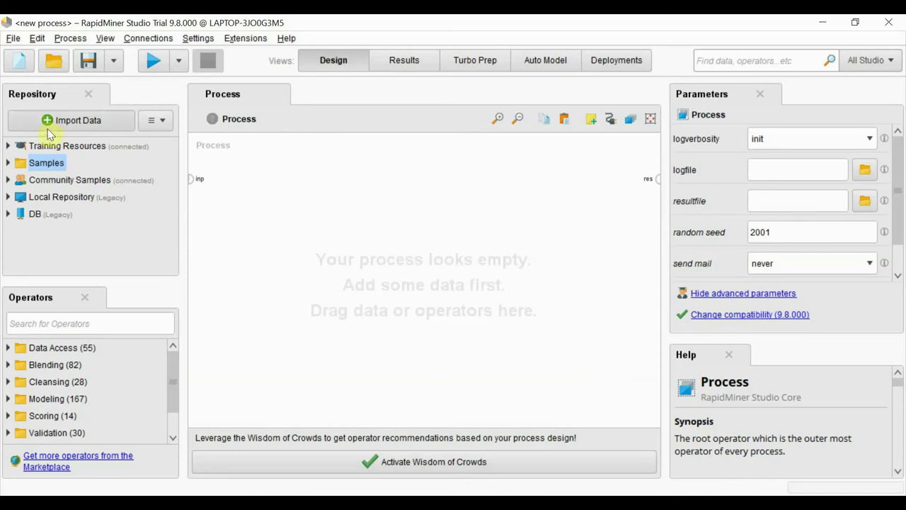
pyautogui.click(78, 123)
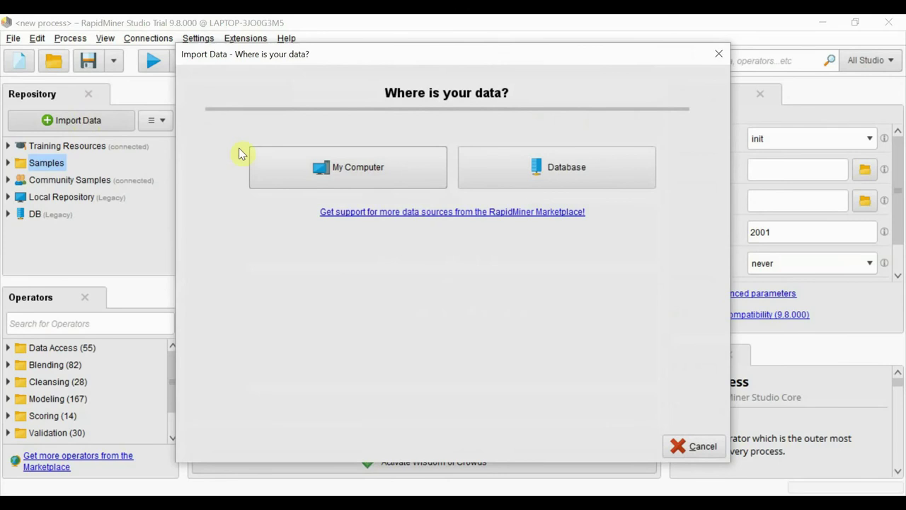
pyautogui.click(366, 174)
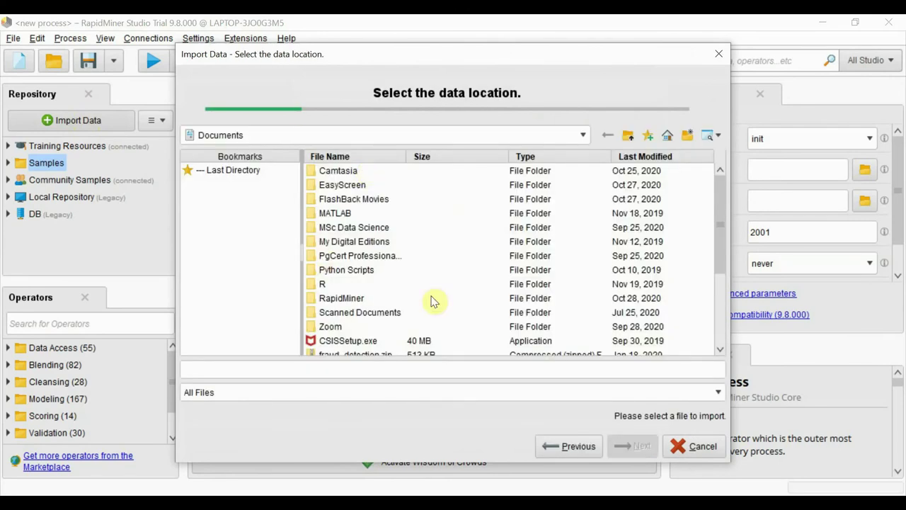
pyautogui.click(676, 444)
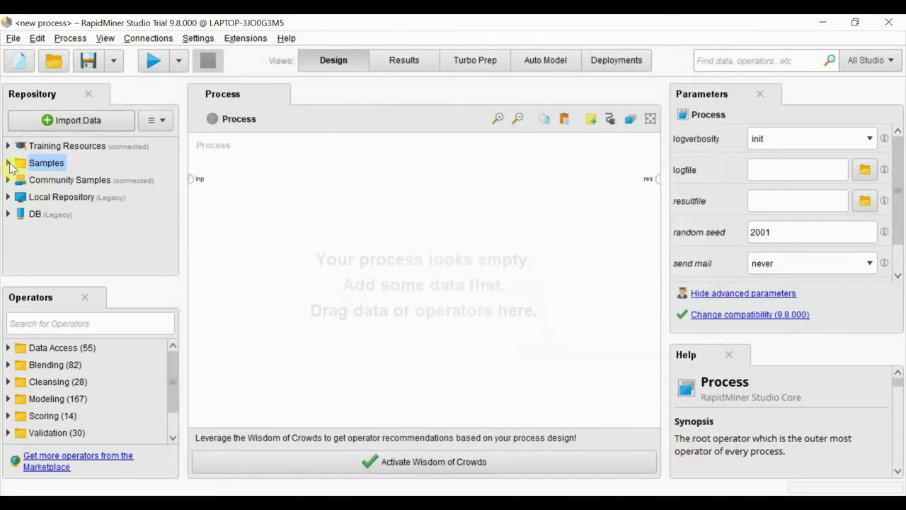
# - Expand the data folder under Samples in the repository and select the Titanic dataset
pyautogui.click(9, 164)
pyautogui.click(20, 179)
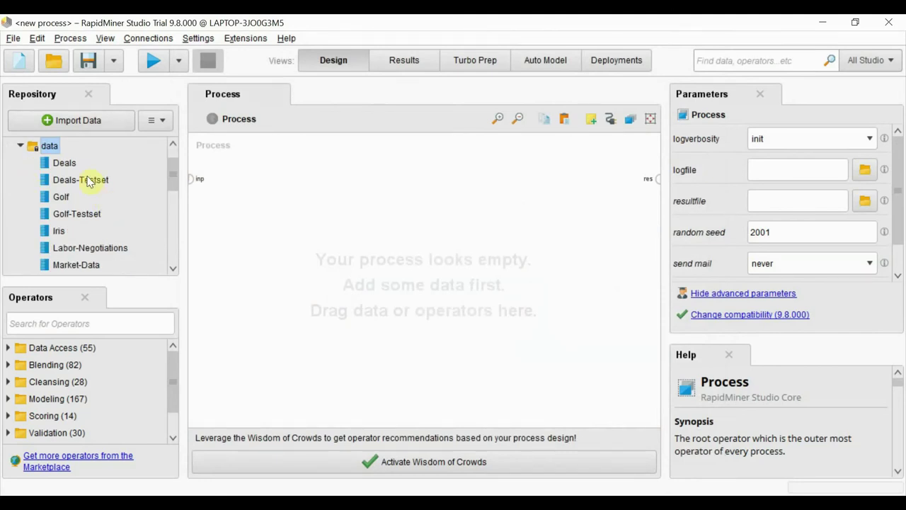
pyautogui.scroll(1, 106, 202)
pyautogui.scroll(-3, 95, 244)
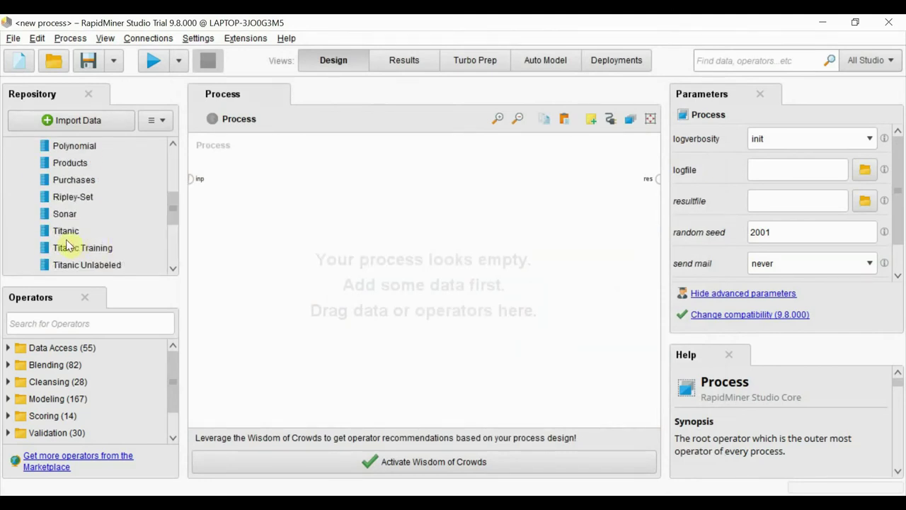
pyautogui.click(62, 234)
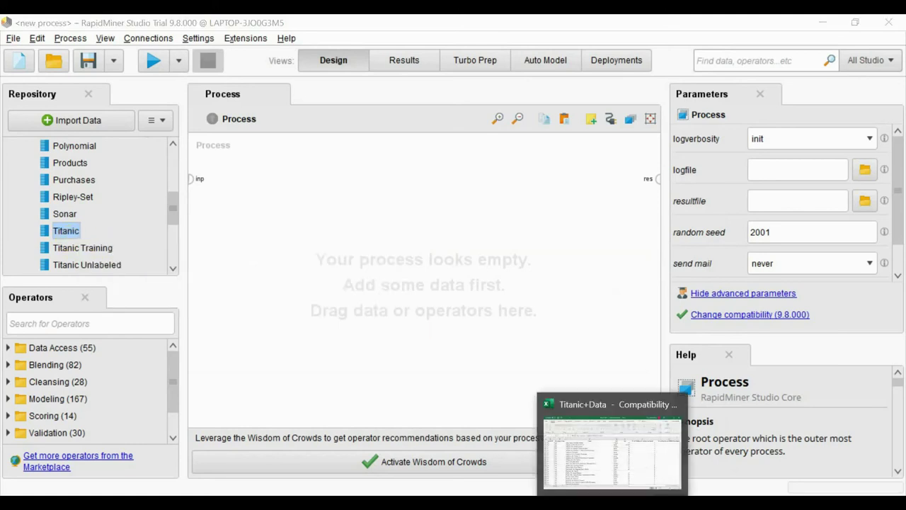
# - Switch to the Titanic+Data workbook in Excel to examine the passenger columns, and return to RapidMiner Studio
pyautogui.click(609, 446)
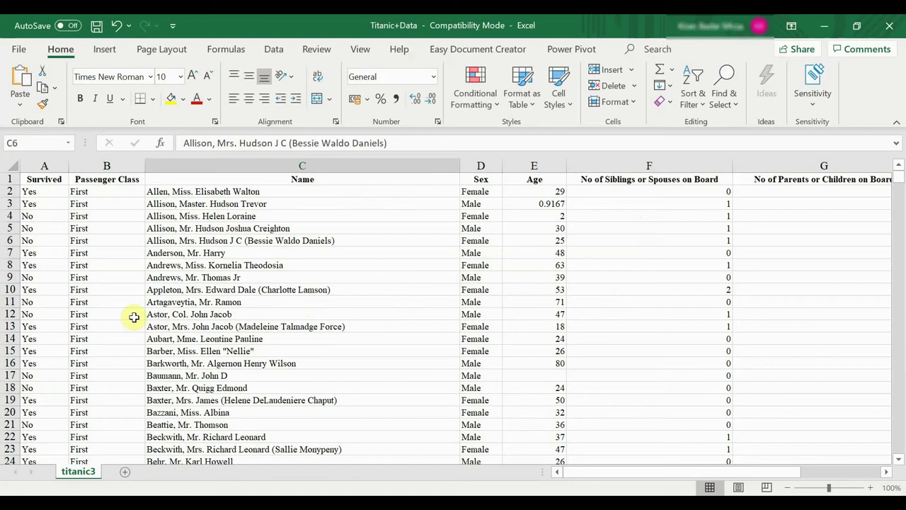
pyautogui.click(824, 25)
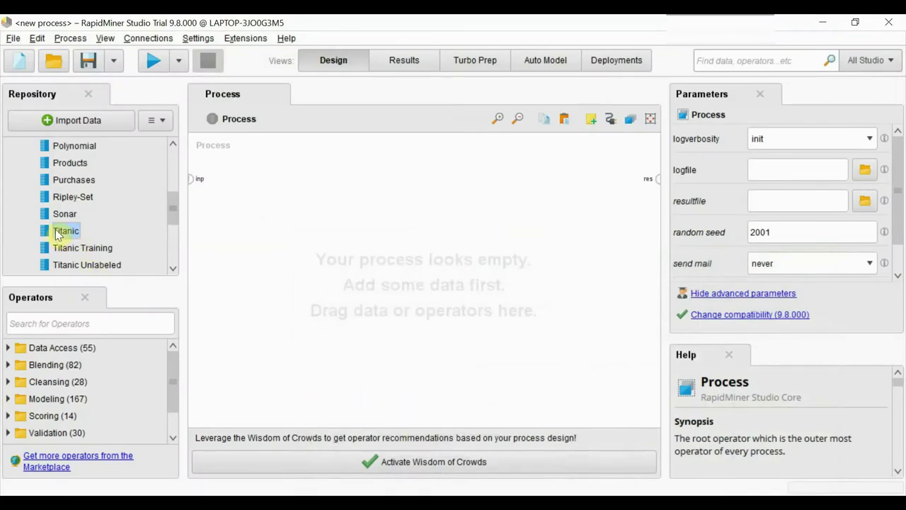
# - Place the Titanic sample dataset in the empty process as a Retrieve operator
pyautogui.moveTo(61, 232); pyautogui.dragTo(173, 237)
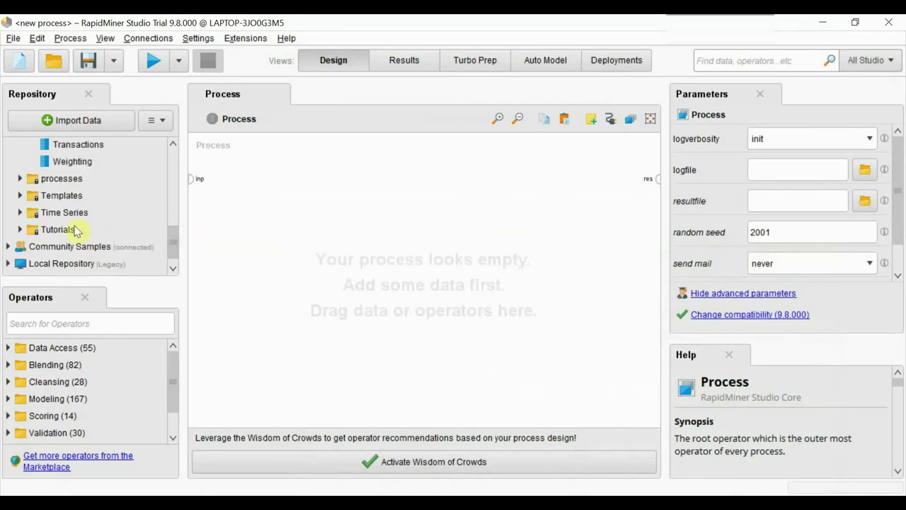
pyautogui.scroll(5, 75, 225)
pyautogui.moveTo(67, 178); pyautogui.dragTo(263, 204)
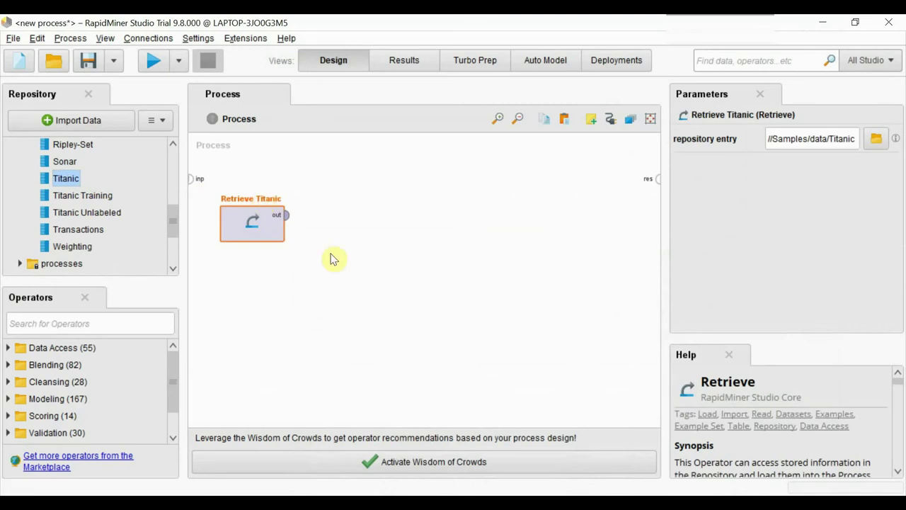
# - Connect the Retrieve Titanic output to the process result port and run the process
pyautogui.click(287, 215)
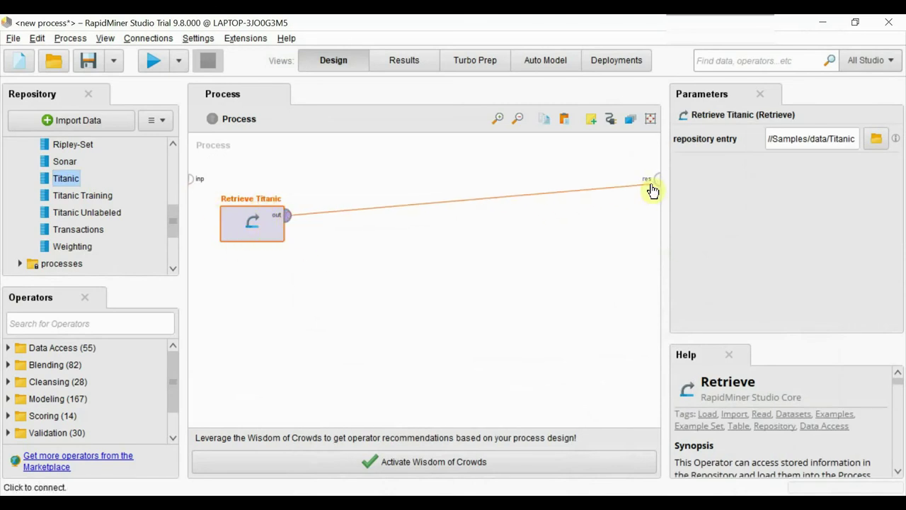
pyautogui.click(655, 187)
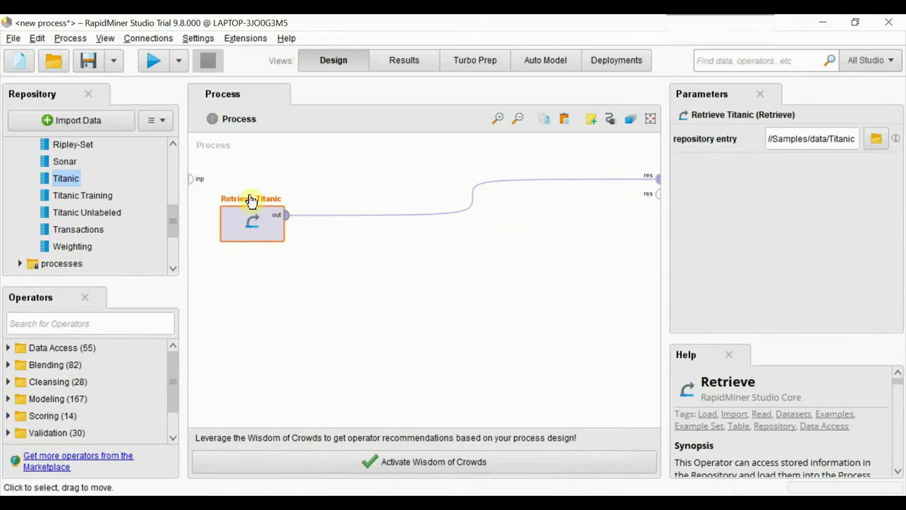
pyautogui.click(154, 62)
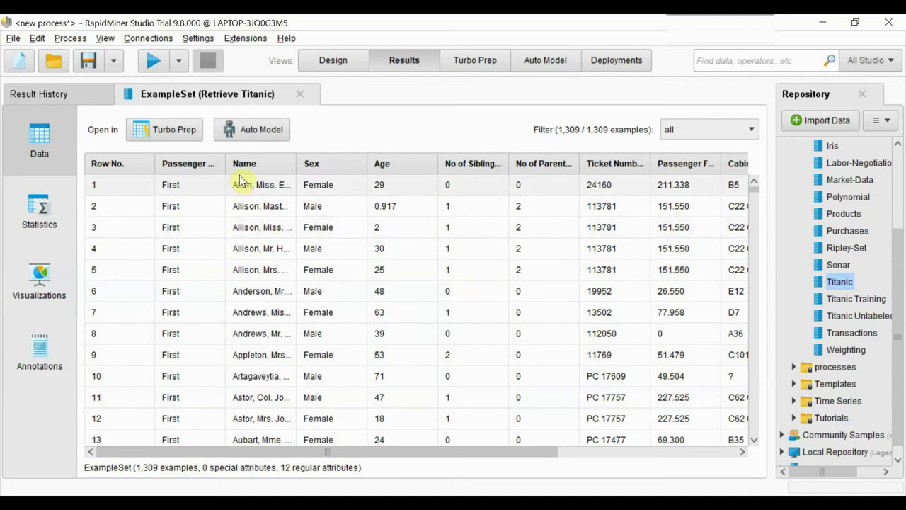
# - Visualize the Titanic results as a histogram with Age as the value column and Survived as the color
pyautogui.click(32, 296)
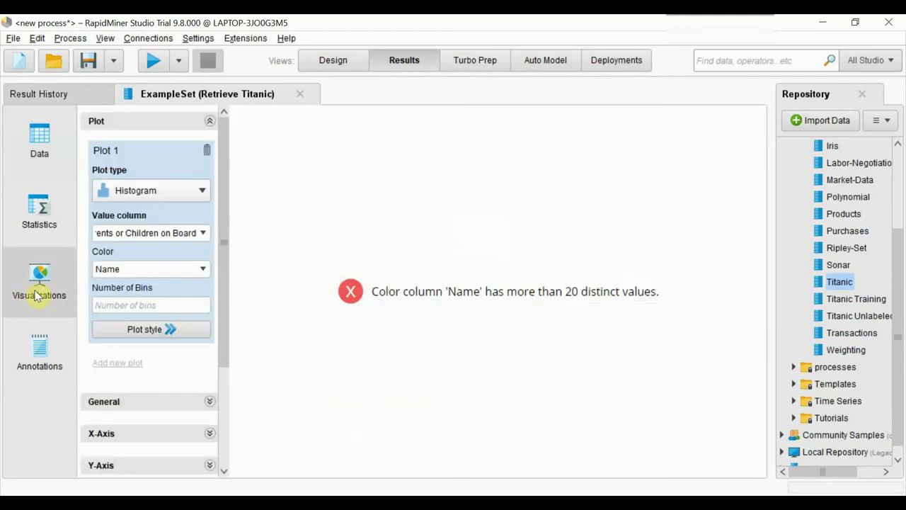
pyautogui.click(202, 191)
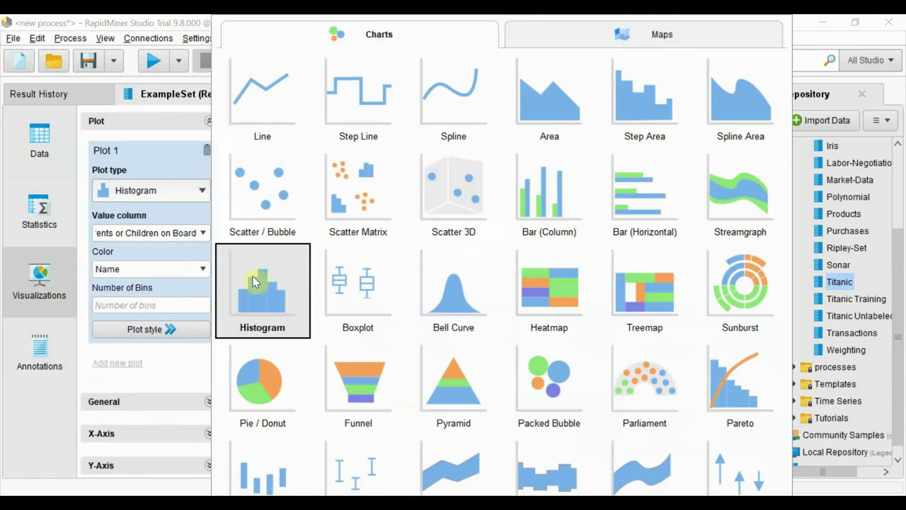
pyautogui.click(285, 300)
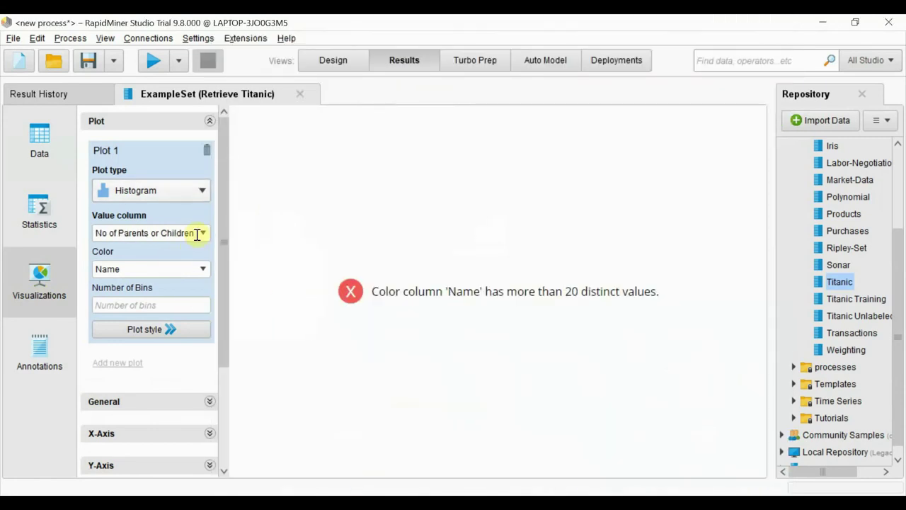
pyautogui.click(201, 234)
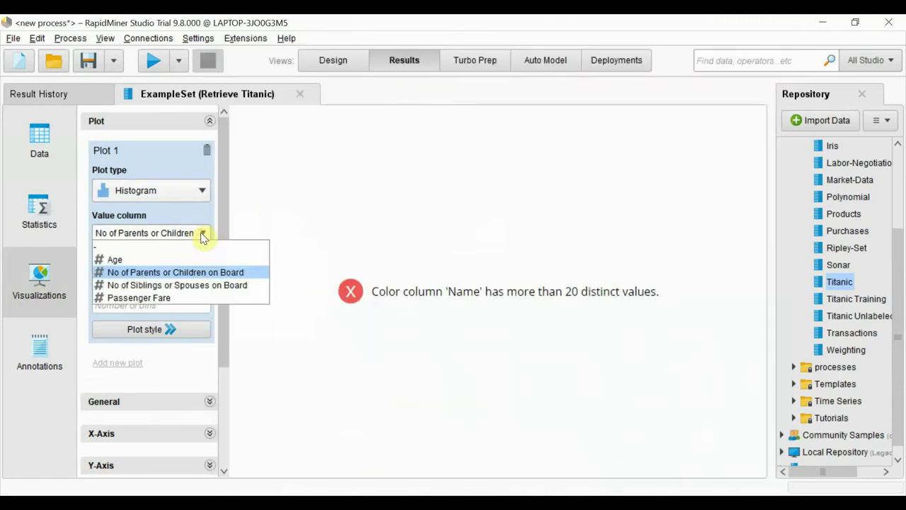
pyautogui.click(155, 260)
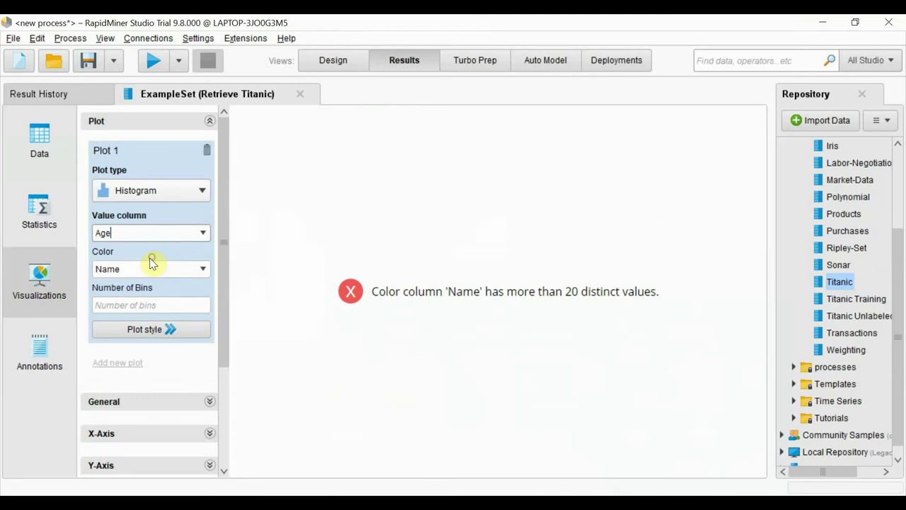
pyautogui.click(202, 272)
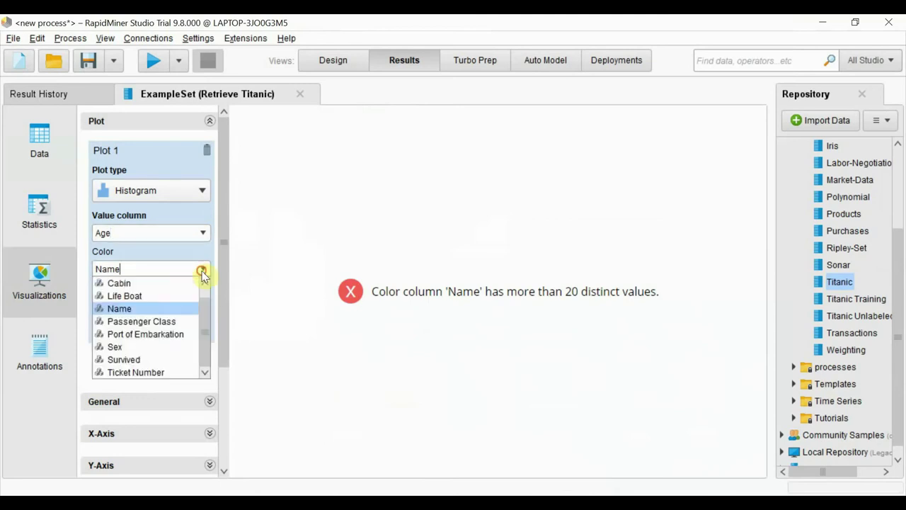
pyautogui.click(141, 360)
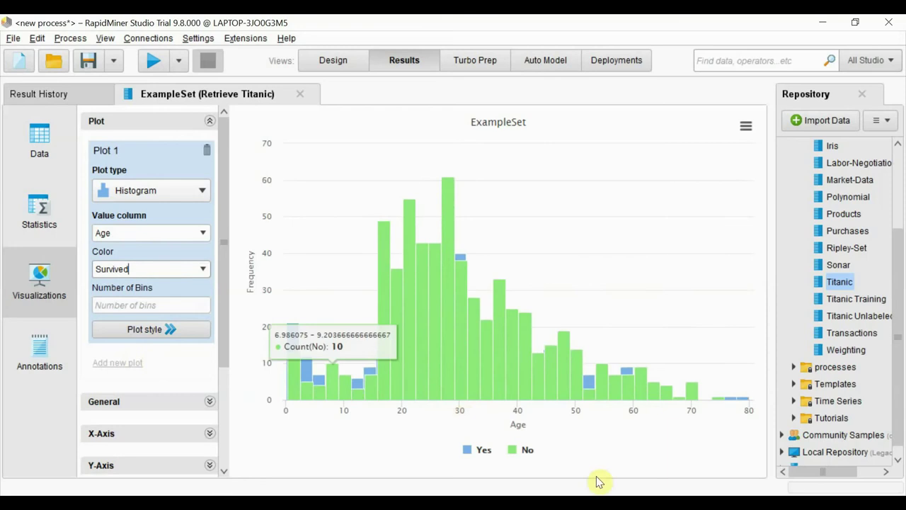
pyautogui.moveTo(655, 380)
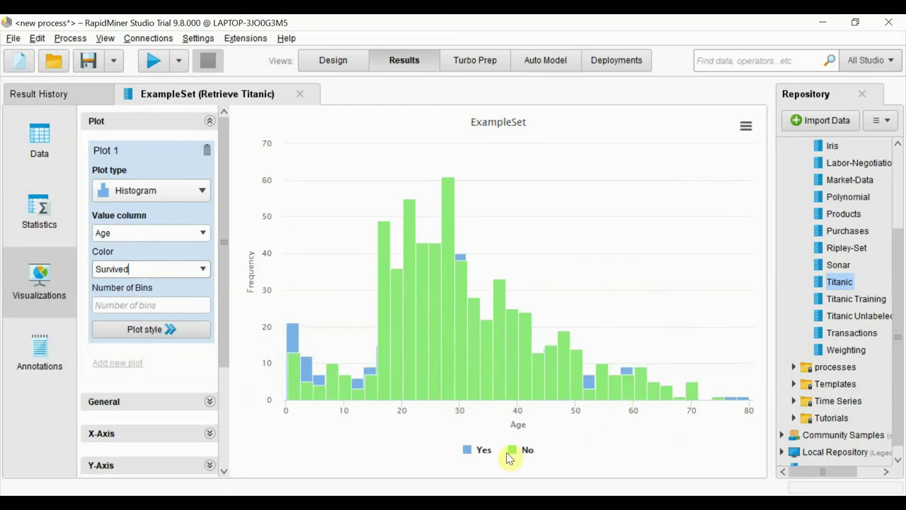
# - Change the Age histogram's color grouping to Sex
pyautogui.click(202, 198)
pyautogui.click(203, 198)
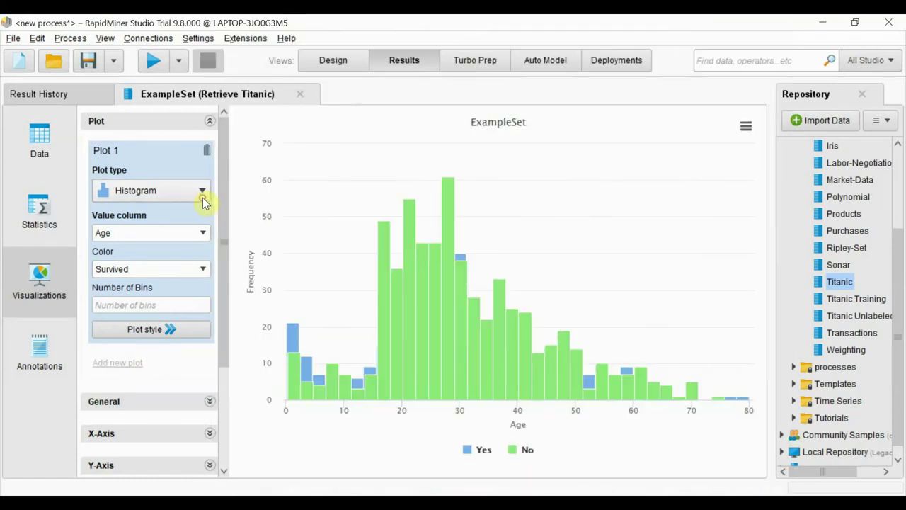
pyautogui.click(191, 196)
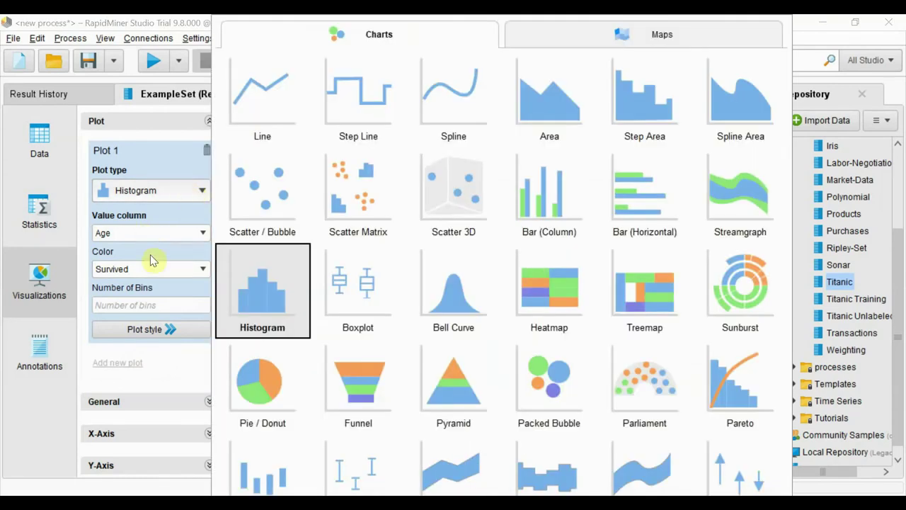
pyautogui.click(201, 272)
pyautogui.click(201, 272)
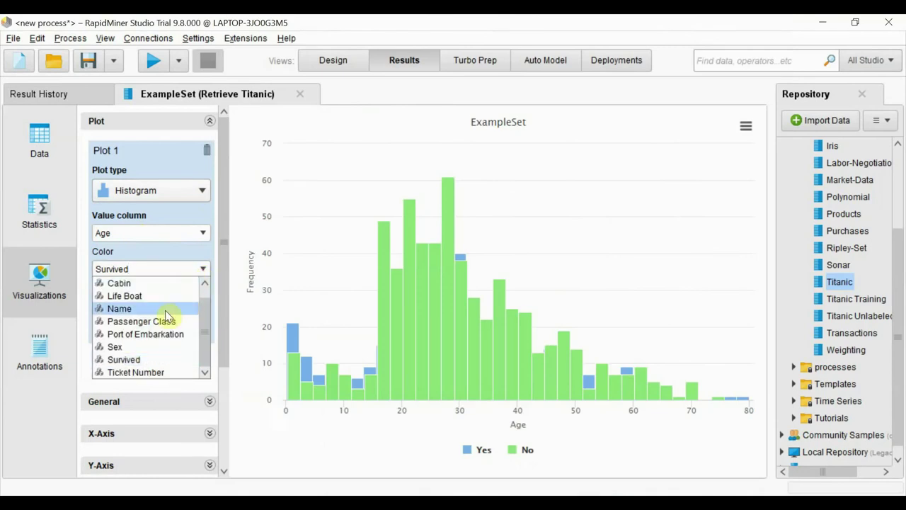
pyautogui.click(141, 346)
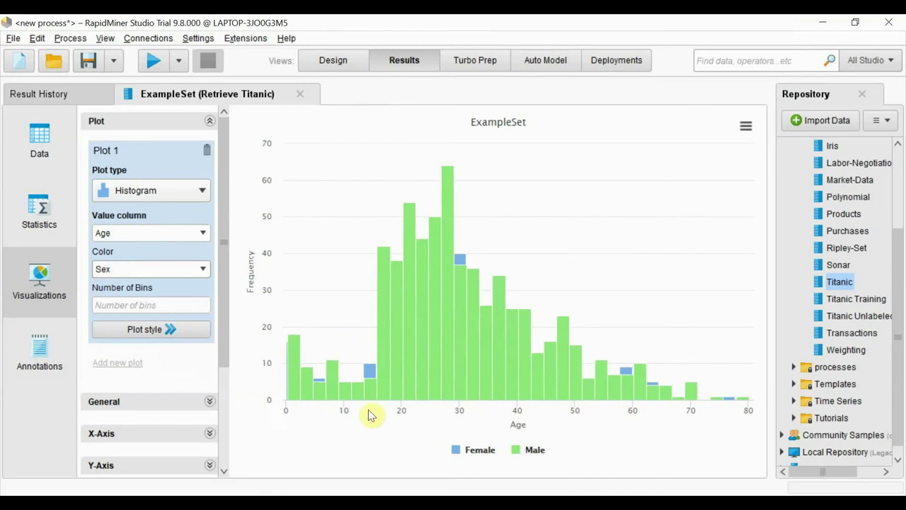
pyautogui.moveTo(368, 373)
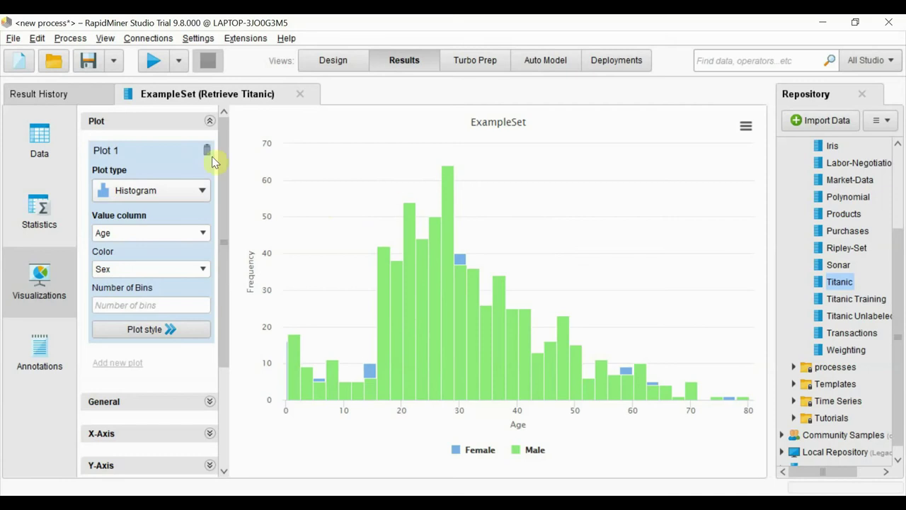
# - Return to the process design and insert the Sort operator from Blending > Examples > Sort after Retrieve Titanic
pyautogui.click(340, 64)
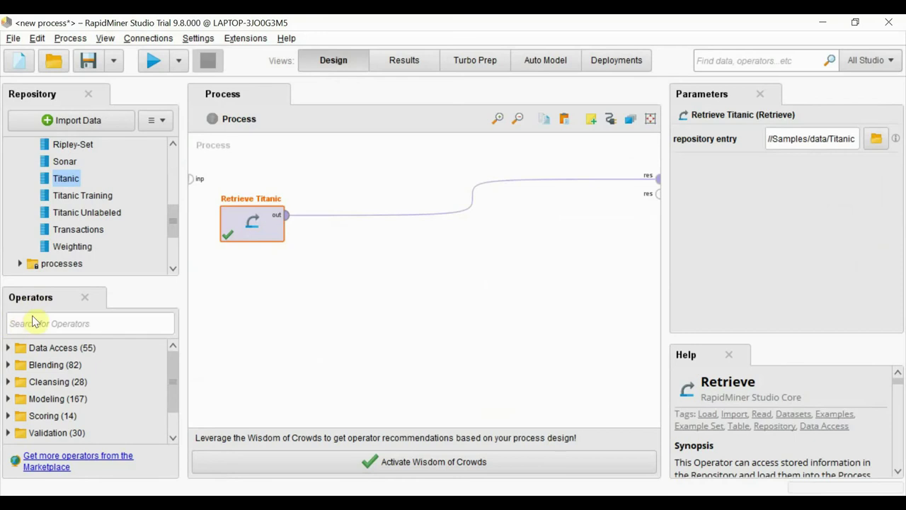
pyautogui.click(8, 364)
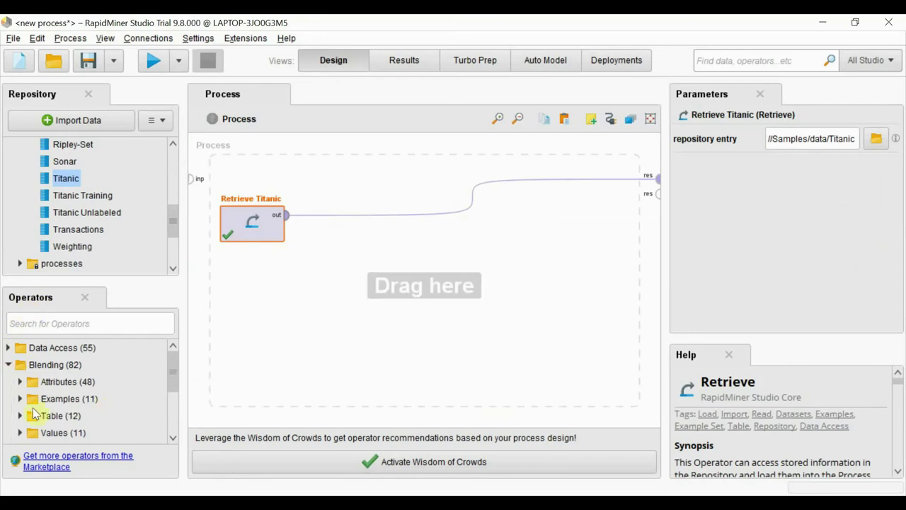
pyautogui.click(20, 399)
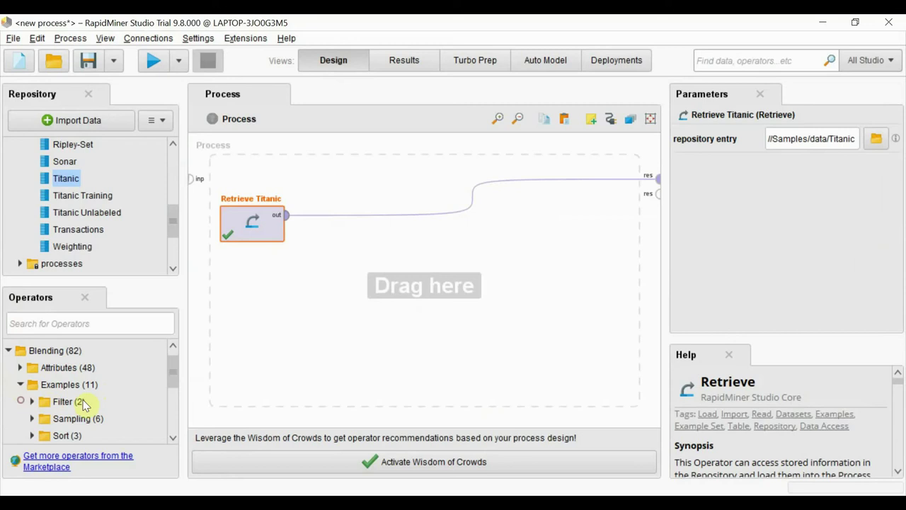
pyautogui.scroll(-1, 106, 400)
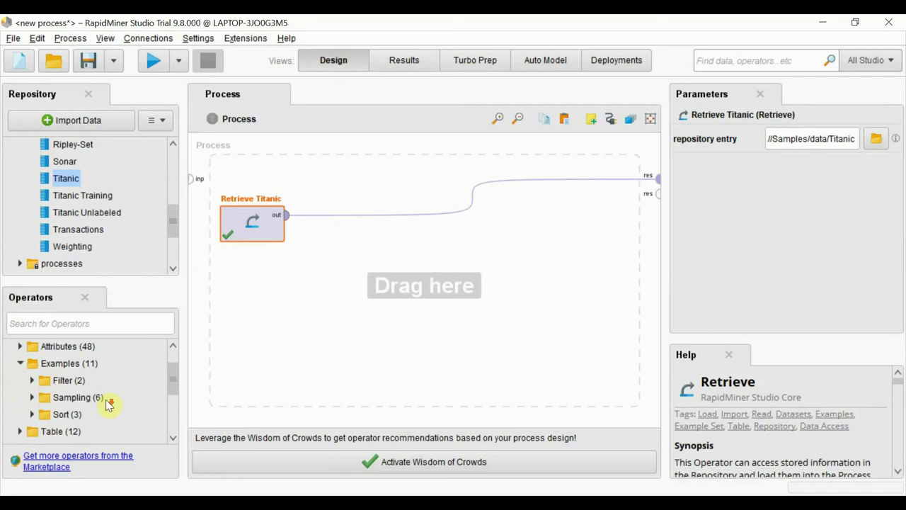
pyautogui.click(32, 414)
pyautogui.moveTo(73, 402); pyautogui.dragTo(394, 237)
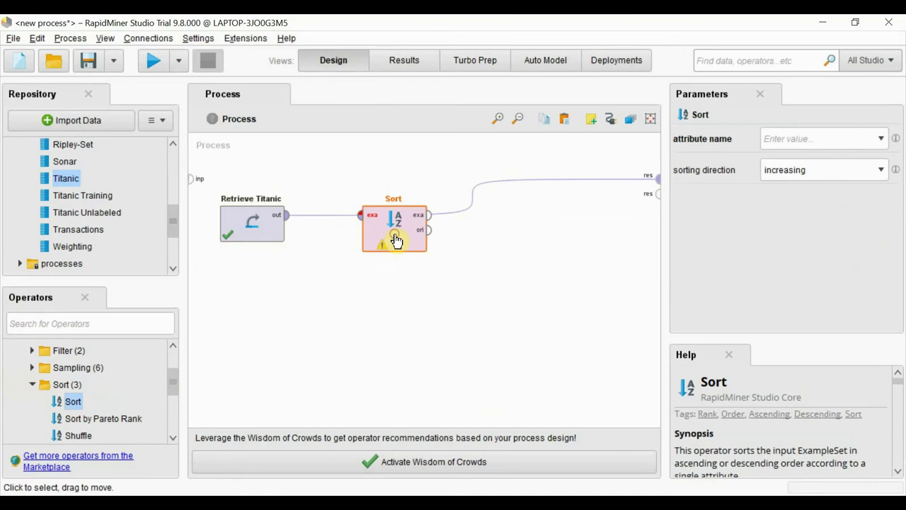
# - Remove the existing connections, then link Retrieve Titanic to the Sort input and Sort's exa output to the first result port
pyautogui.keyDown('alt'); pyautogui.click(477, 196); pyautogui.keyUp('alt')
pyautogui.keyDown('alt'); pyautogui.click(286, 215); pyautogui.keyUp('alt')
pyautogui.click(287, 215)
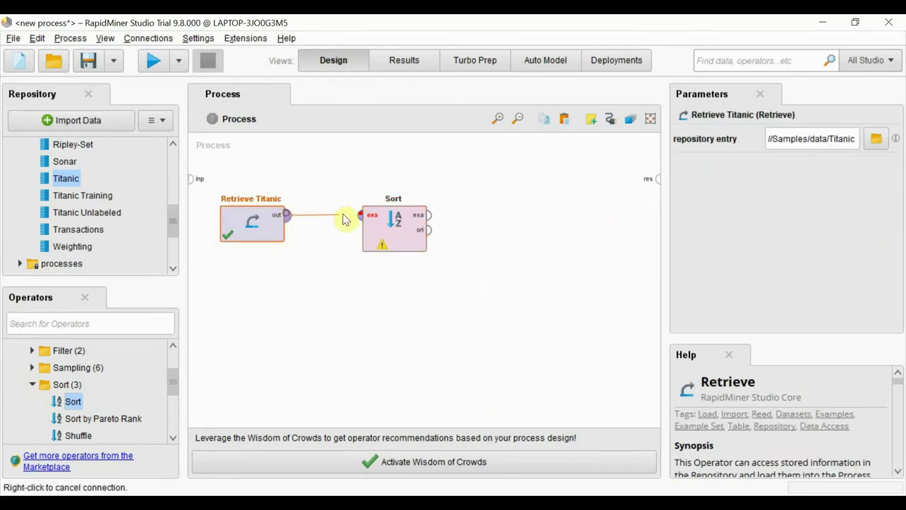
pyautogui.click(361, 215)
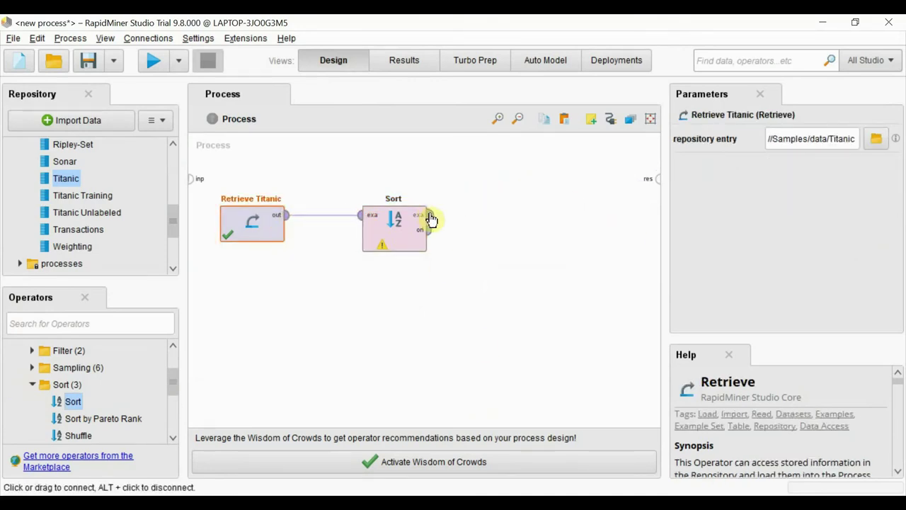
pyautogui.click(428, 215)
pyautogui.click(656, 179)
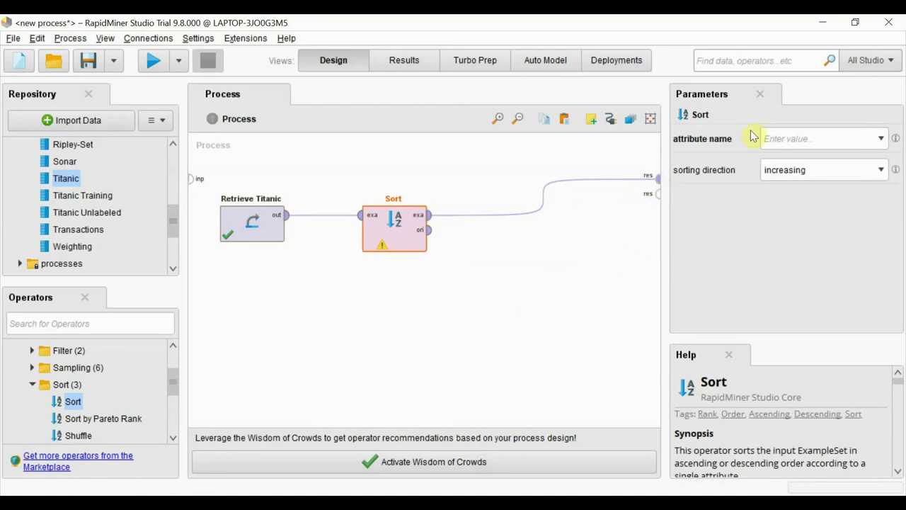
# - Set the Sort operator's attribute name to Passenger Fare and run the process
pyautogui.click(794, 139)
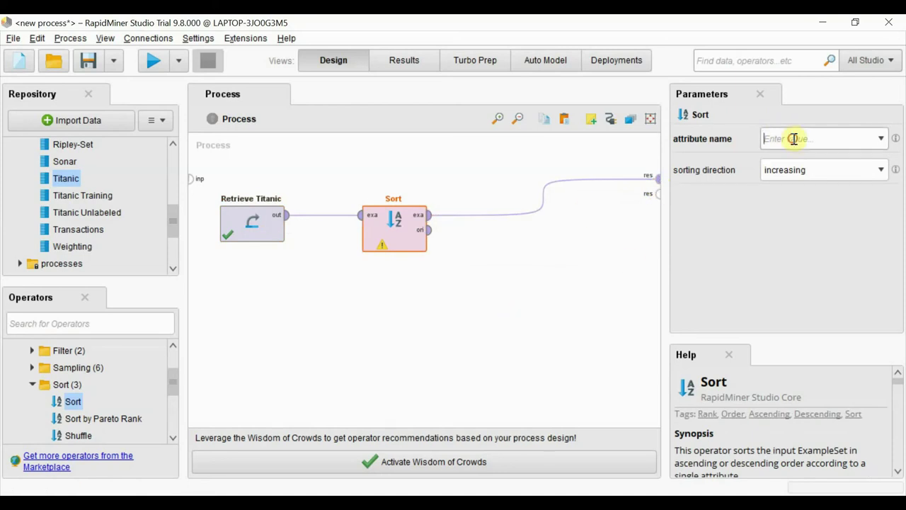
pyautogui.click(881, 139)
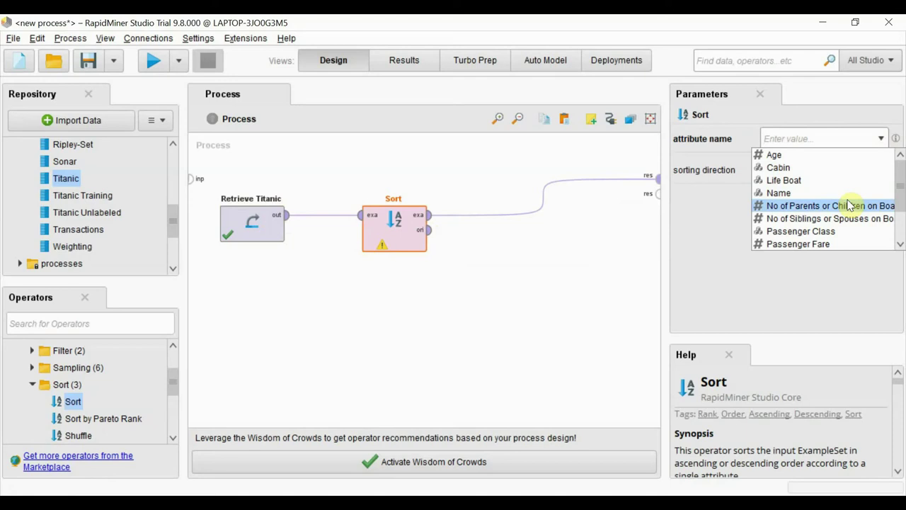
pyautogui.click(825, 244)
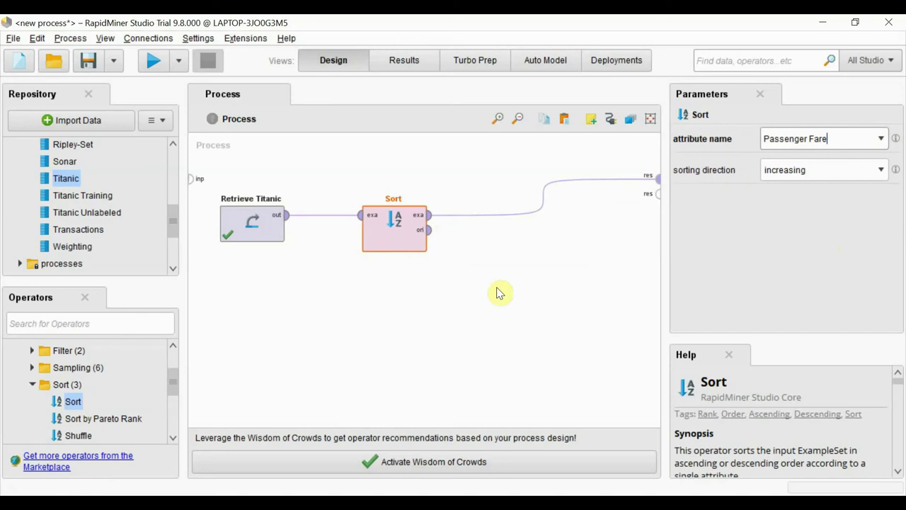
pyautogui.click(151, 64)
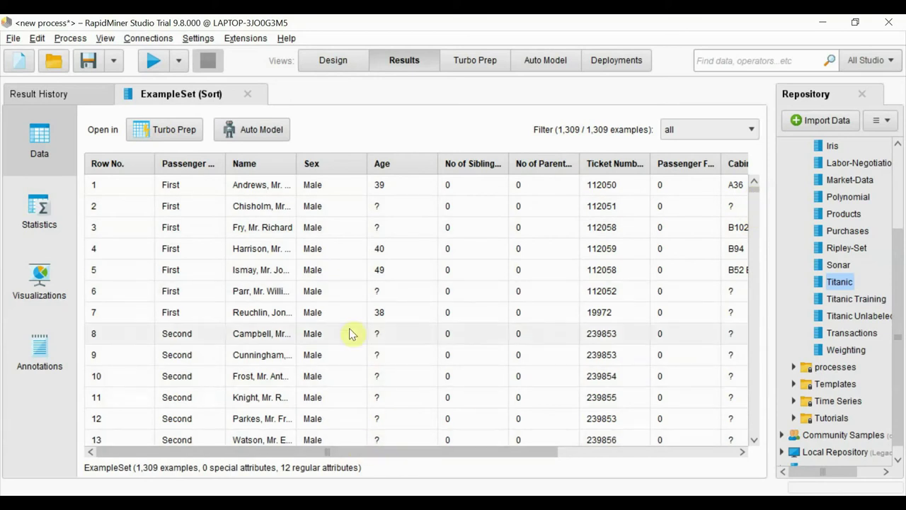
# - Widen the Passenger Class and Passenger Fare columns in the sorted results to examine the fares
pyautogui.moveTo(226, 162); pyautogui.dragTo(253, 162)
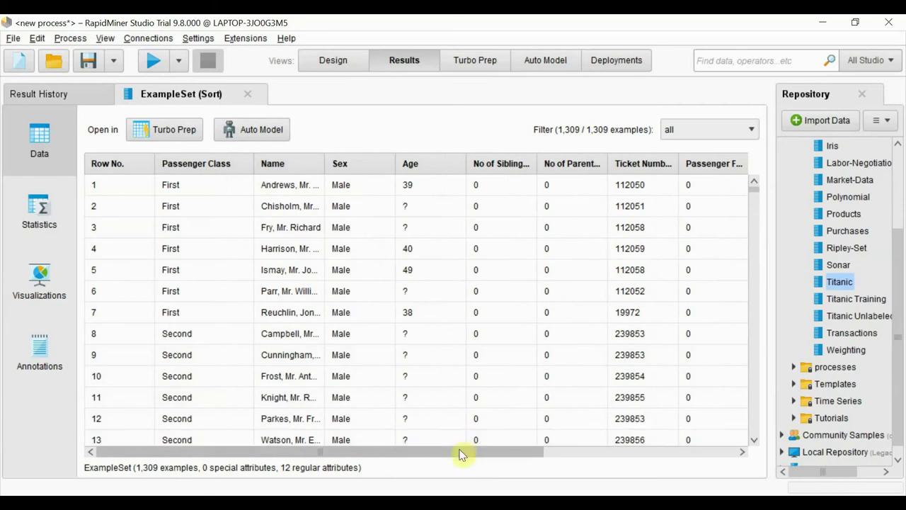
pyautogui.moveTo(463, 453); pyautogui.dragTo(606, 457)
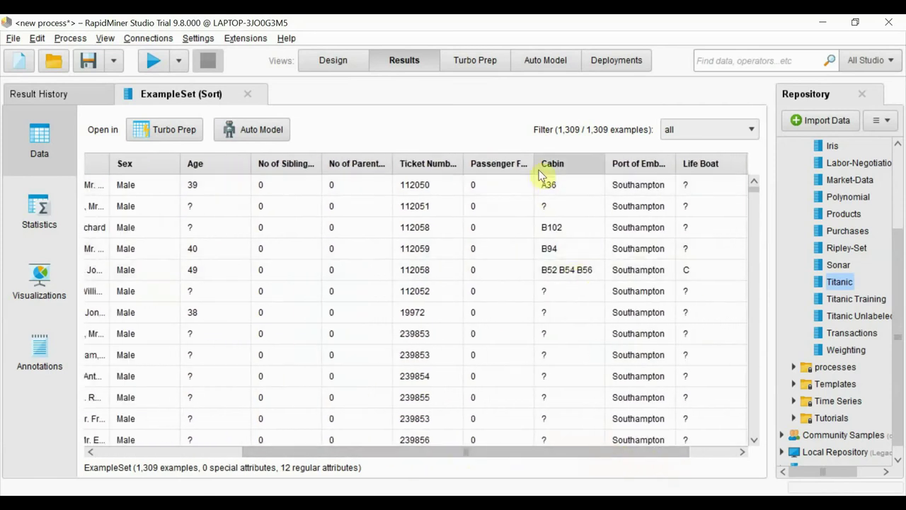
pyautogui.moveTo(532, 164); pyautogui.dragTo(581, 165)
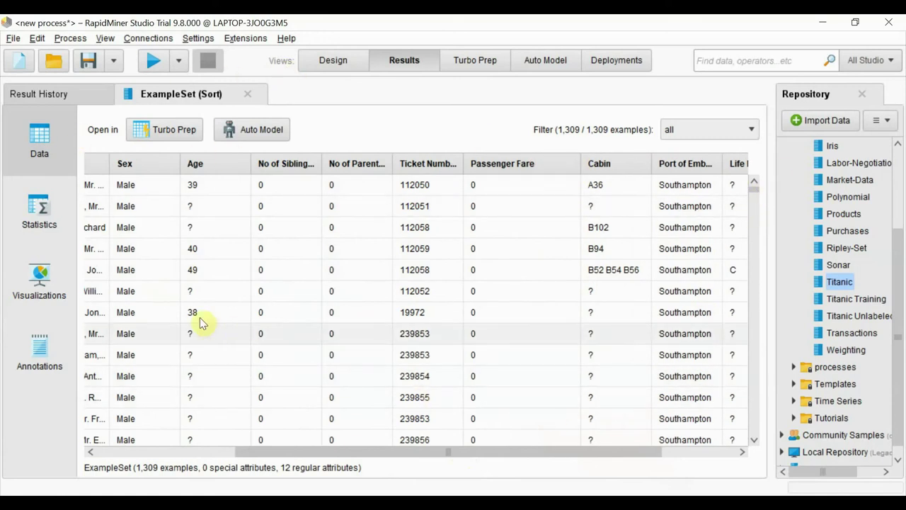
# - Rerun the process with the Sort operator's sorting direction set to decreasing, and widen the Passenger Fare column in the results
pyautogui.click(345, 59)
pyautogui.click(818, 176)
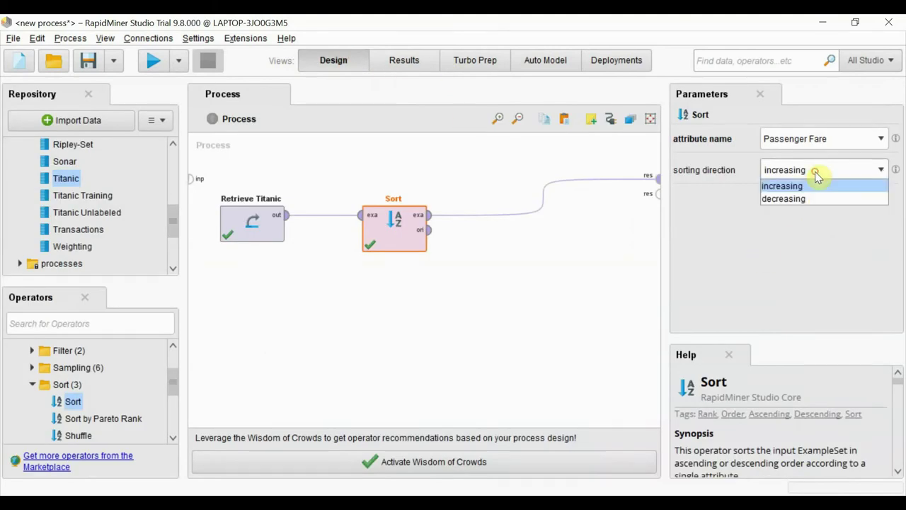
pyautogui.click(806, 198)
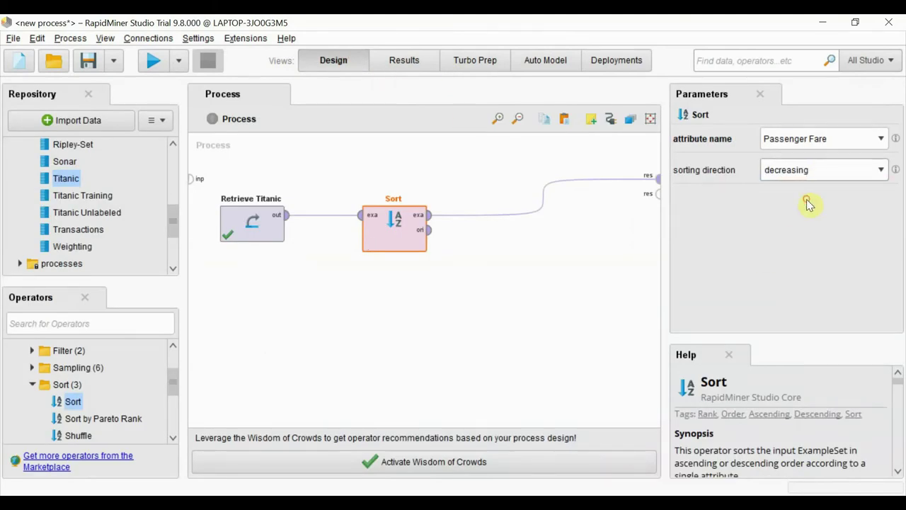
pyautogui.click(153, 60)
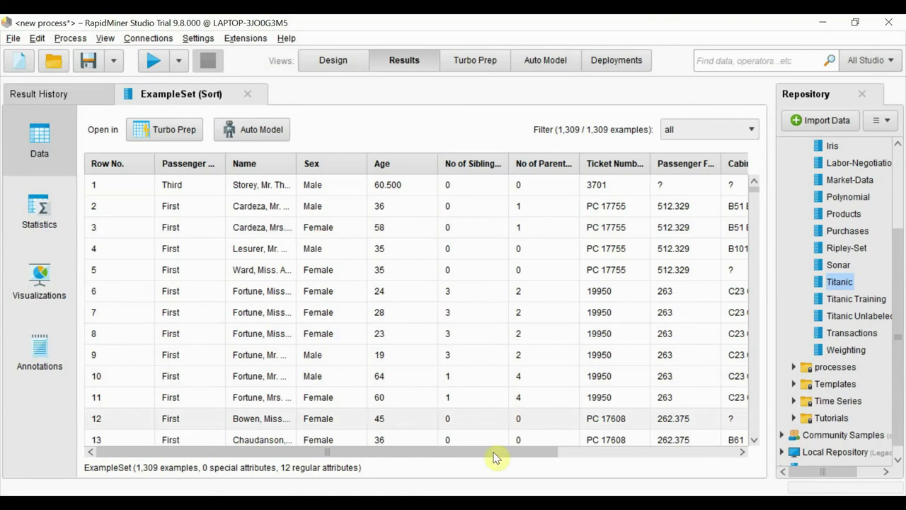
pyautogui.moveTo(718, 168); pyautogui.dragTo(730, 168)
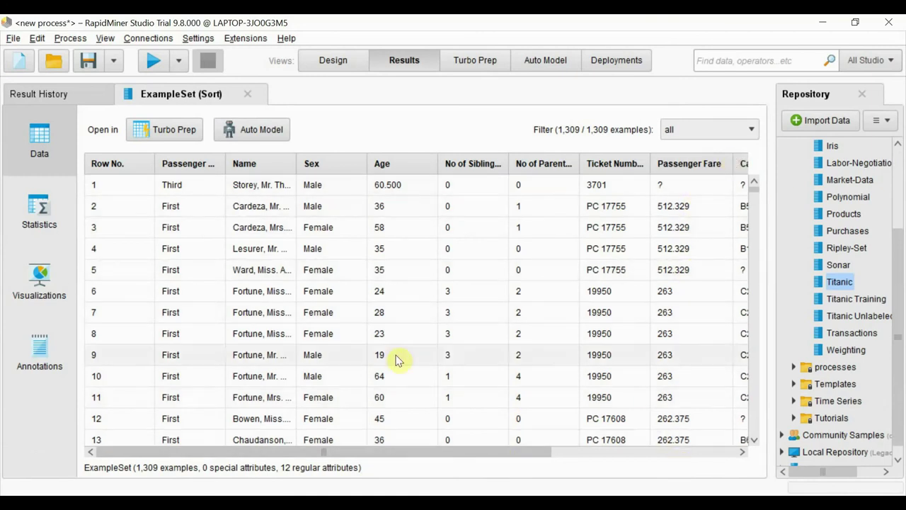
# - Return to the process design and add the Filter Examples operator from the Filter group below the existing operators
pyautogui.click(341, 63)
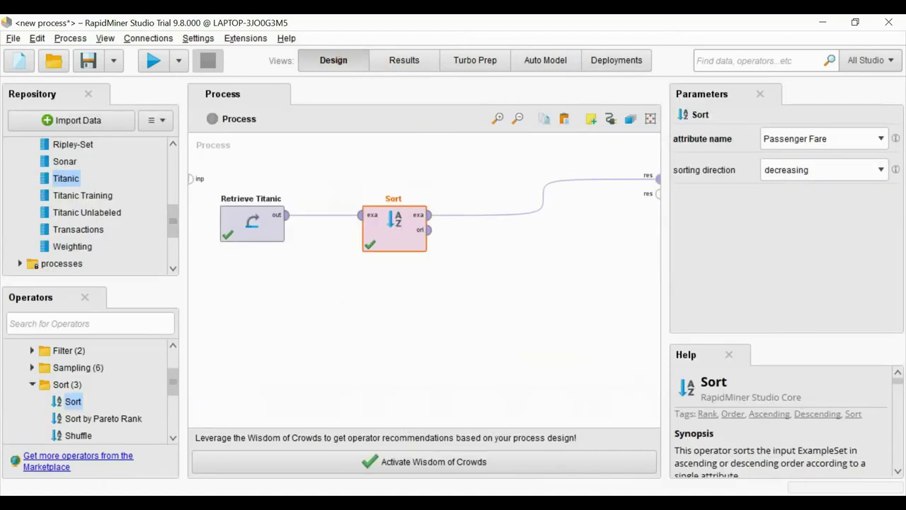
pyautogui.click(648, 457)
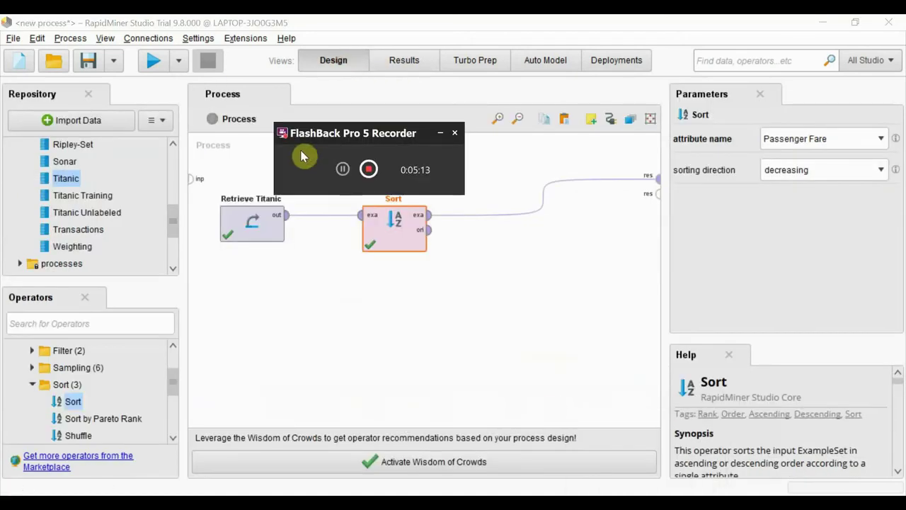
pyautogui.click(335, 332)
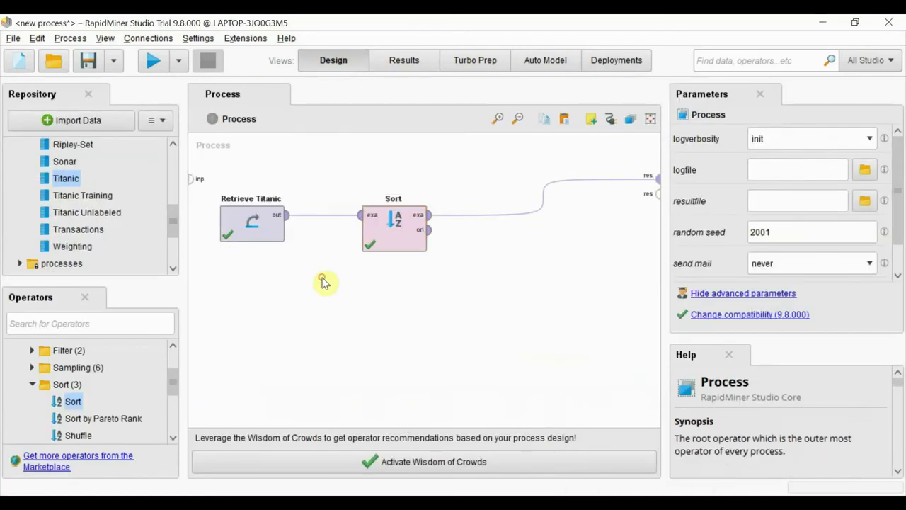
pyautogui.moveTo(73, 401); pyautogui.dragTo(44, 368)
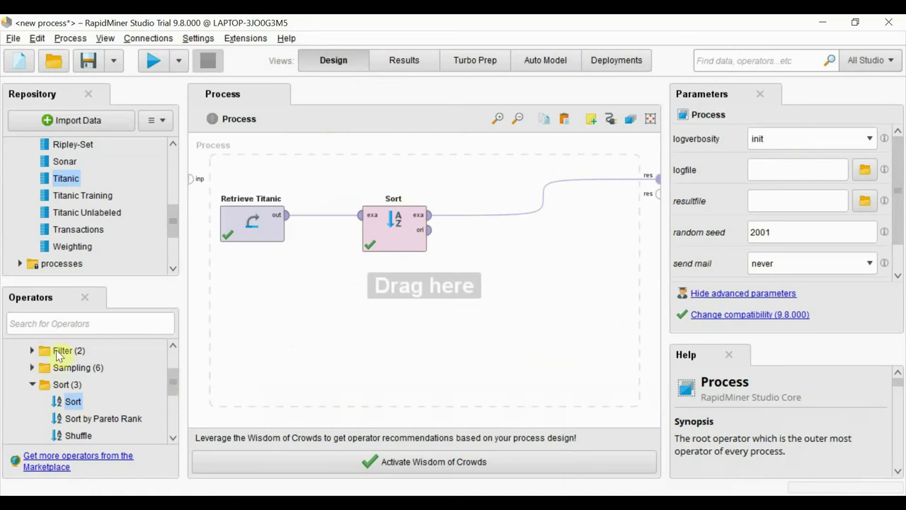
pyautogui.click(33, 351)
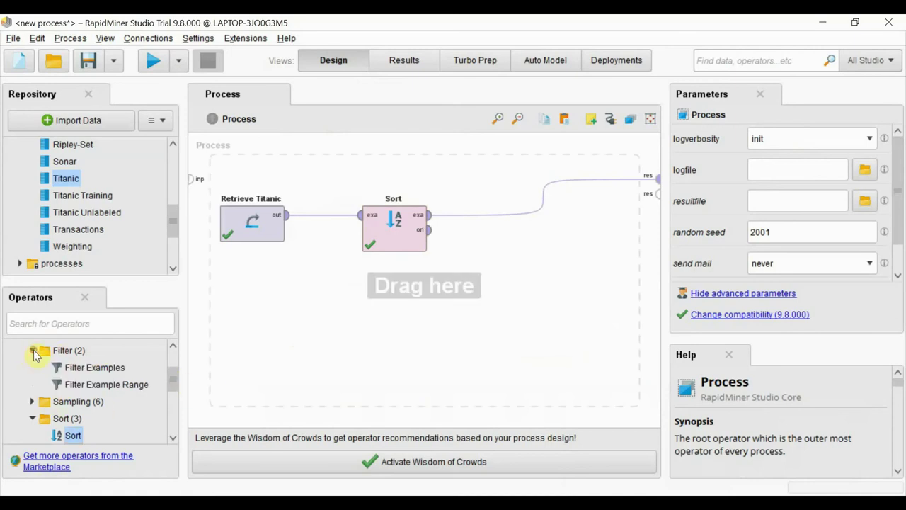
pyautogui.click(73, 372)
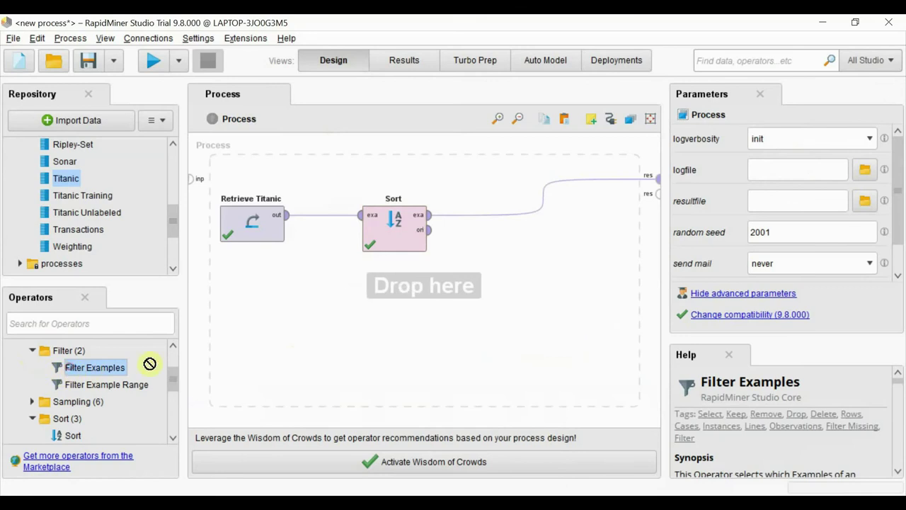
pyautogui.moveTo(149, 363); pyautogui.dragTo(354, 287)
# - Delete the Sort operator and move Filter Examples into its place after Retrieve Titanic
pyautogui.click(402, 237)
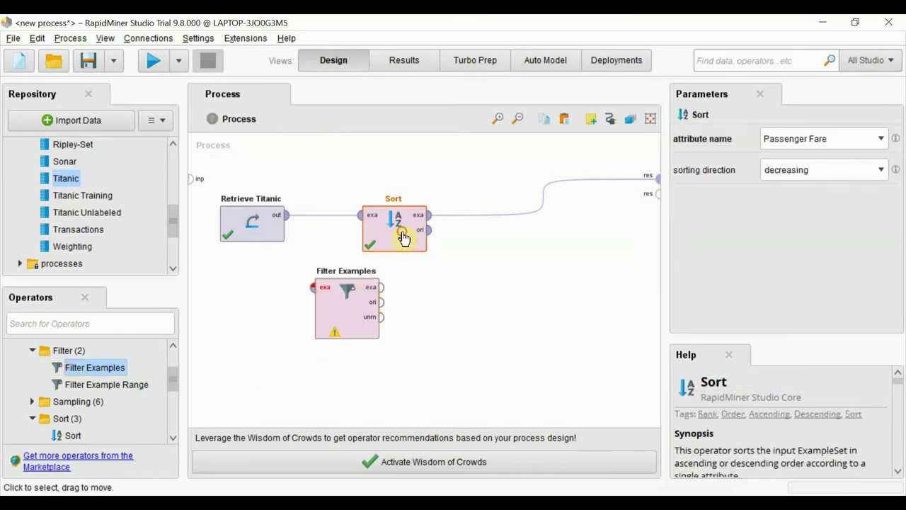
pyautogui.press('Delete')
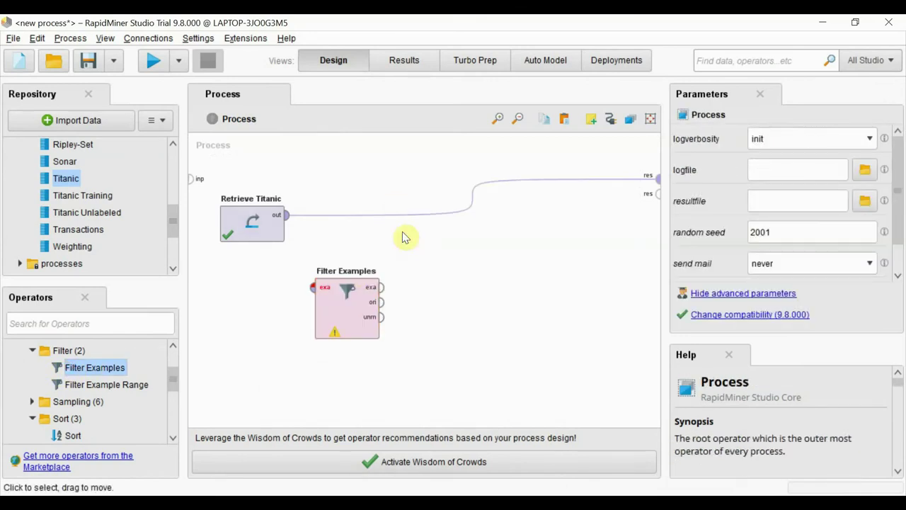
pyautogui.click(357, 316)
pyautogui.moveTo(358, 317); pyautogui.dragTo(391, 239)
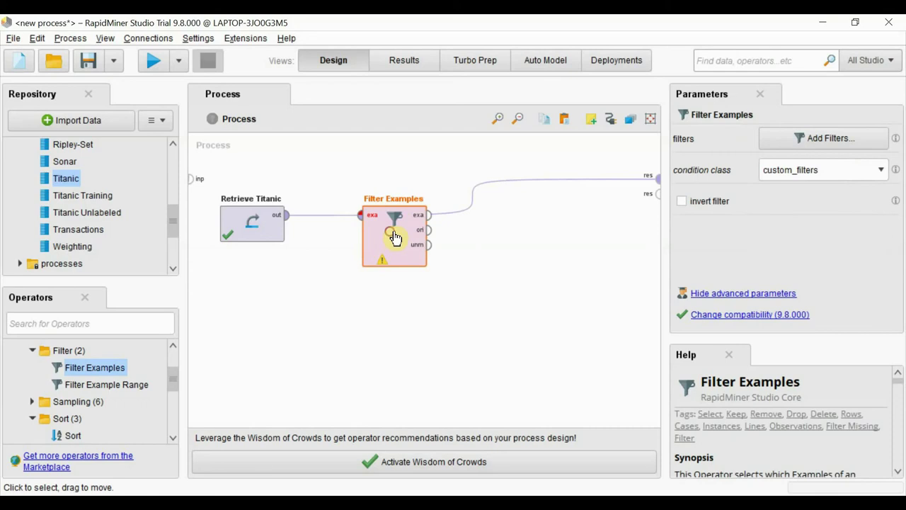
# - Remove the automatic connections, then link Retrieve Titanic to the Filter Examples input and its exa output to the result port
pyautogui.keyDown('alt'); pyautogui.click(470, 203); pyautogui.keyUp('alt')
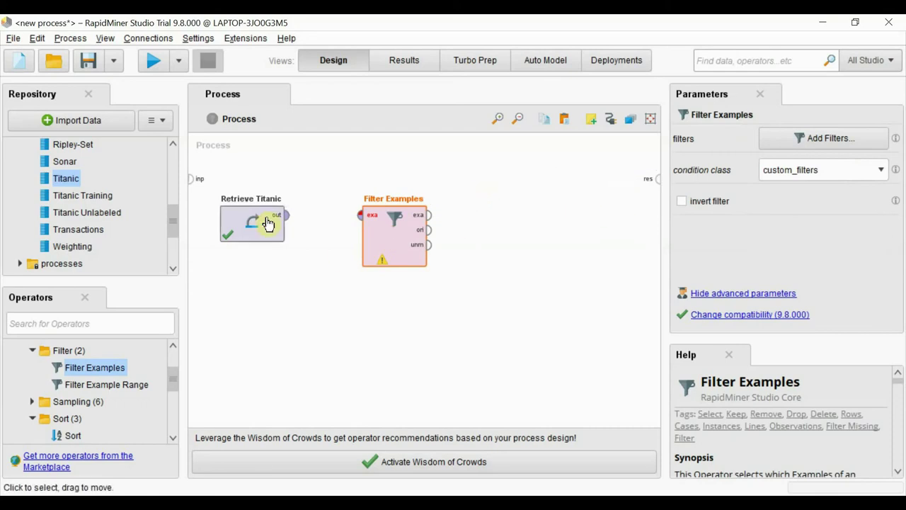
pyautogui.click(286, 216)
pyautogui.click(359, 217)
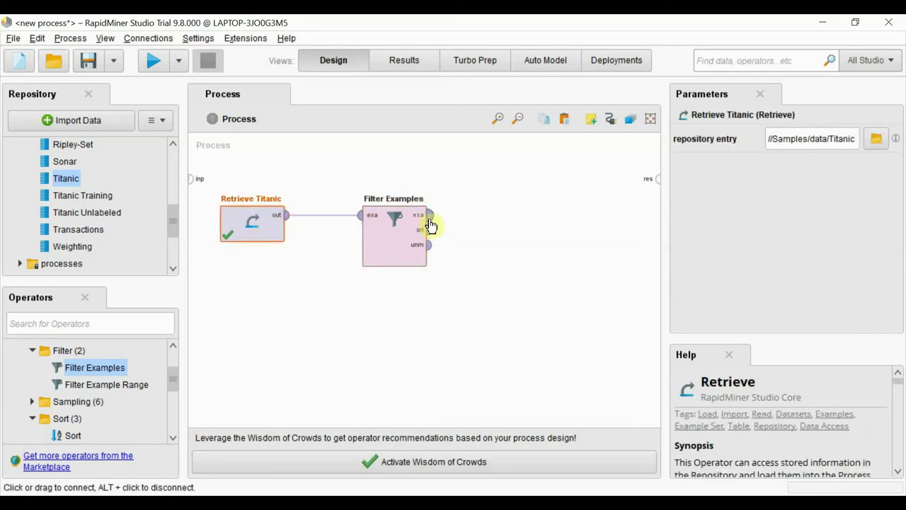
pyautogui.click(429, 215)
pyautogui.click(655, 185)
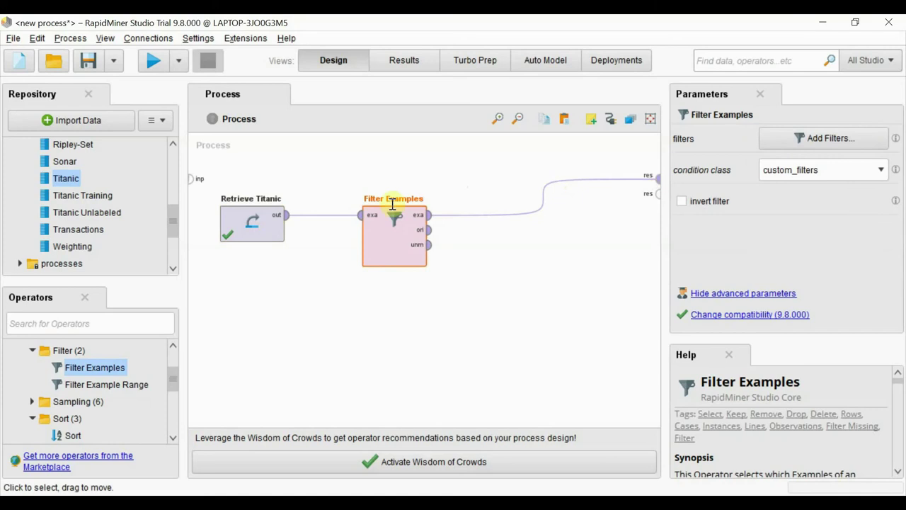
# - Add a filter to Filter Examples that keeps rows where Sex equals Female
pyautogui.click(834, 139)
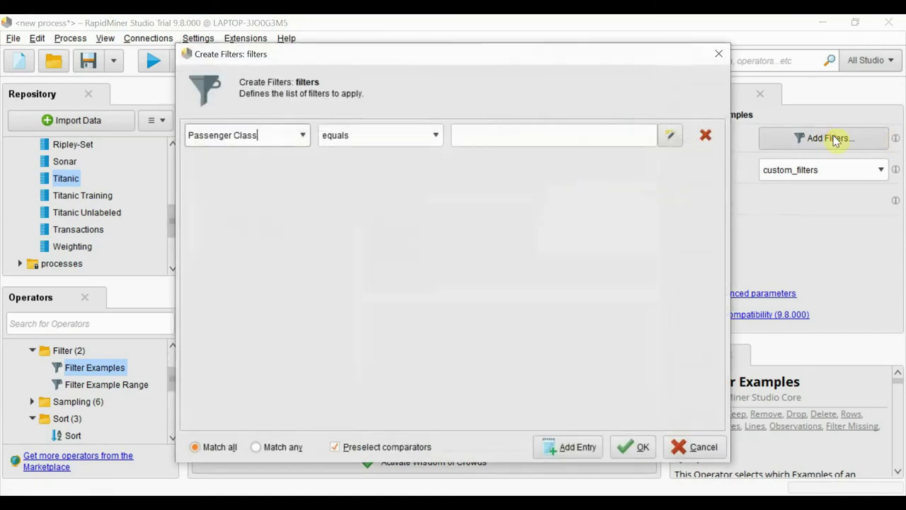
pyautogui.click(301, 137)
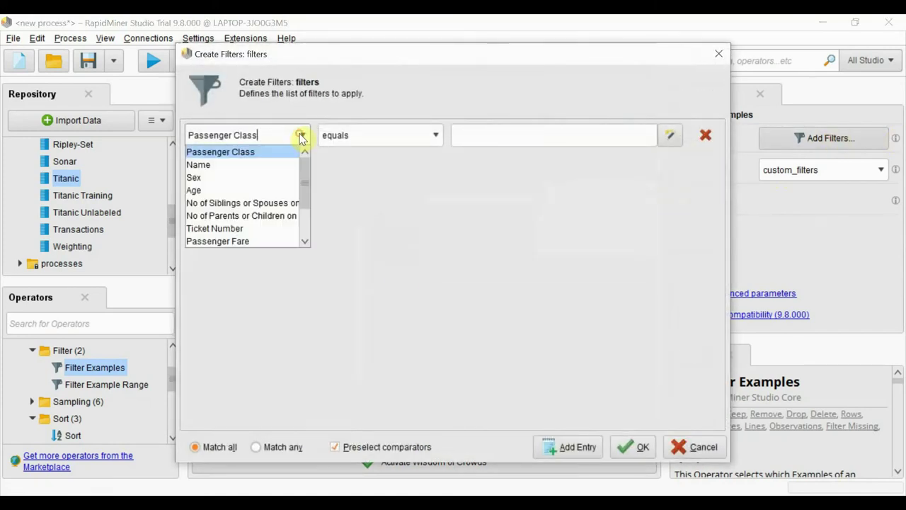
pyautogui.click(233, 179)
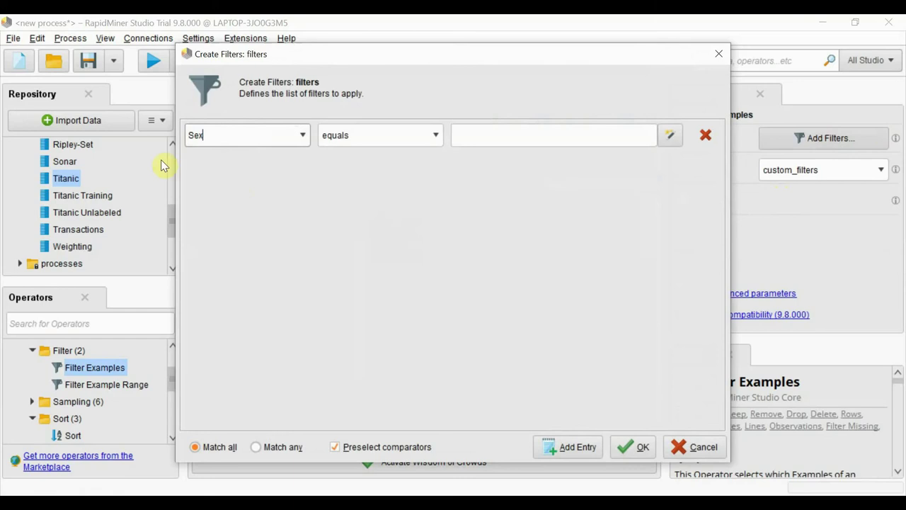
pyautogui.click(508, 140)
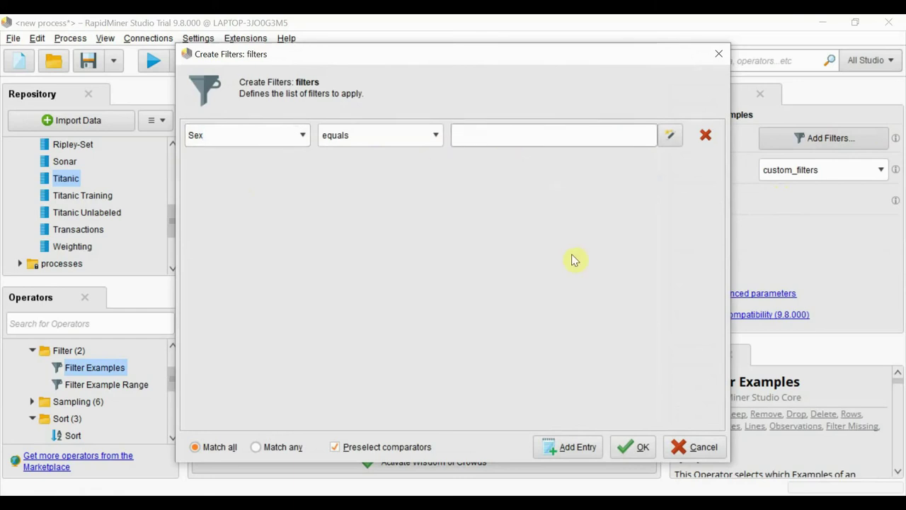
pyautogui.write('Female')
pyautogui.click(632, 446)
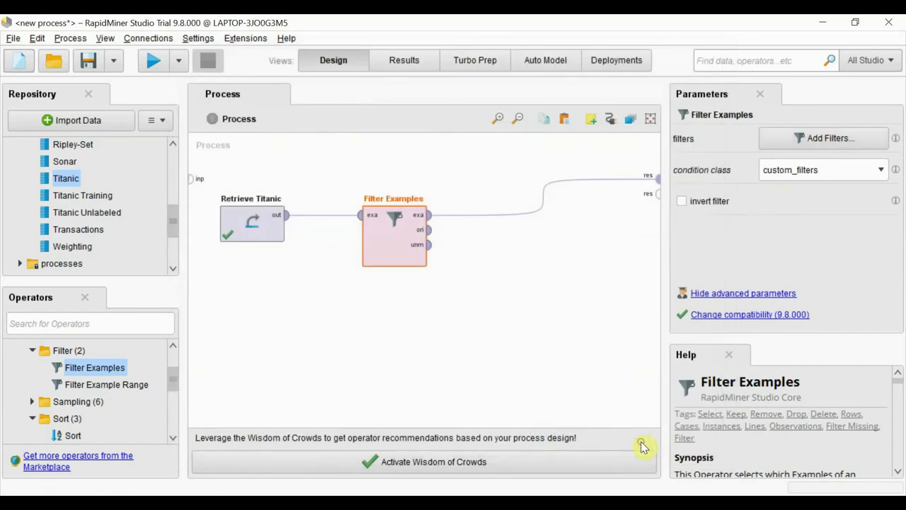
# - Run the process and look through the filtered passenger rows
pyautogui.click(152, 64)
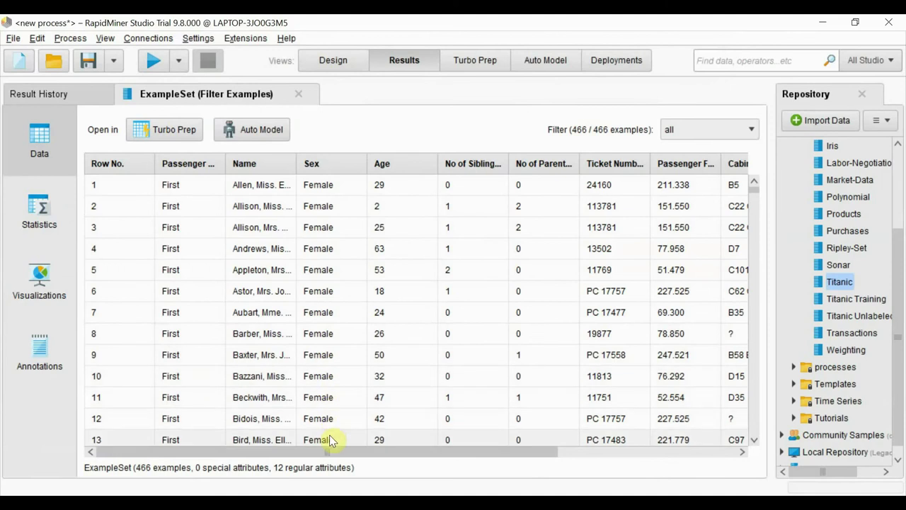
pyautogui.moveTo(753, 197); pyautogui.dragTo(753, 224)
pyautogui.scroll(-3, 339, 313)
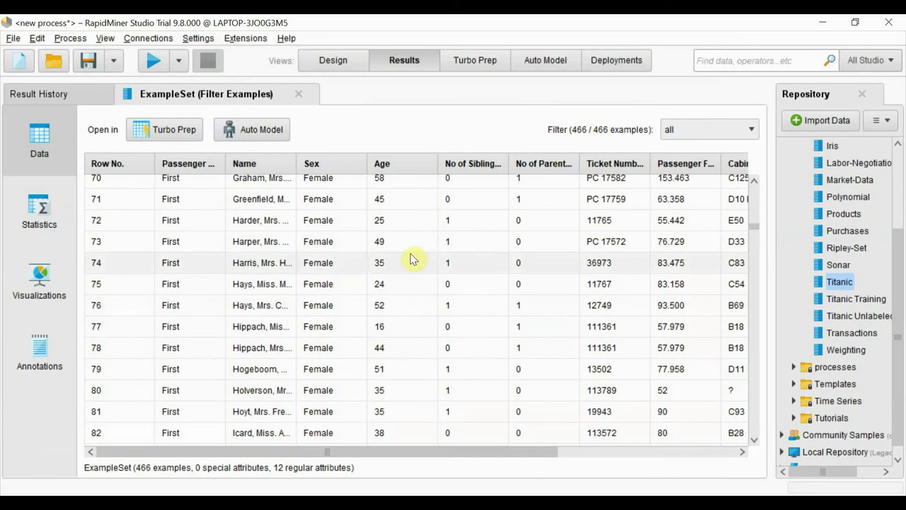
pyautogui.scroll(5, 339, 301)
pyautogui.scroll(2, 339, 301)
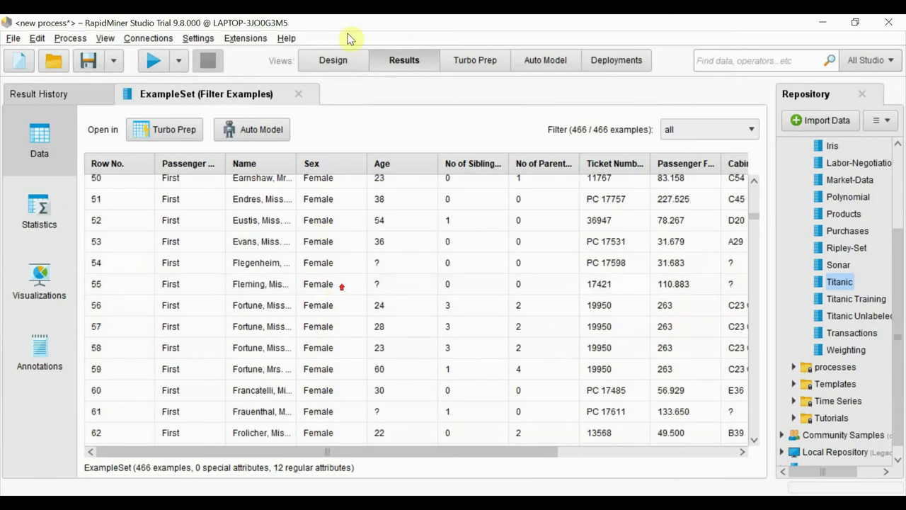
# - Change the Filter Examples condition so that it keeps rows where Passenger Class equals First
pyautogui.click(329, 60)
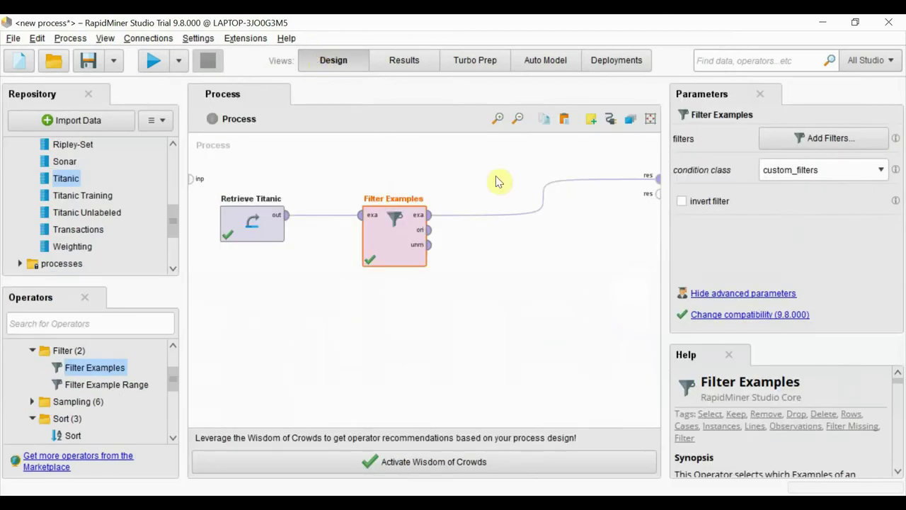
pyautogui.click(845, 141)
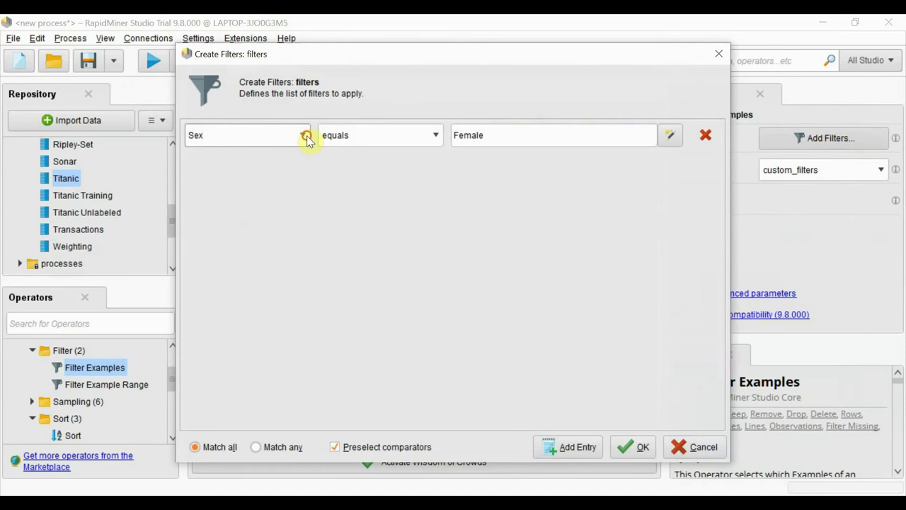
pyautogui.click(307, 135)
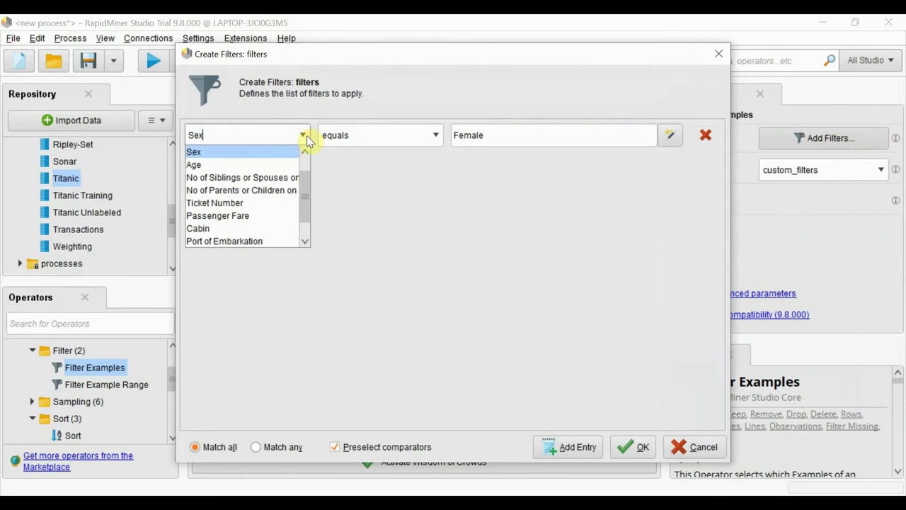
pyautogui.click(236, 228)
pyautogui.moveTo(309, 208); pyautogui.dragTo(314, 171)
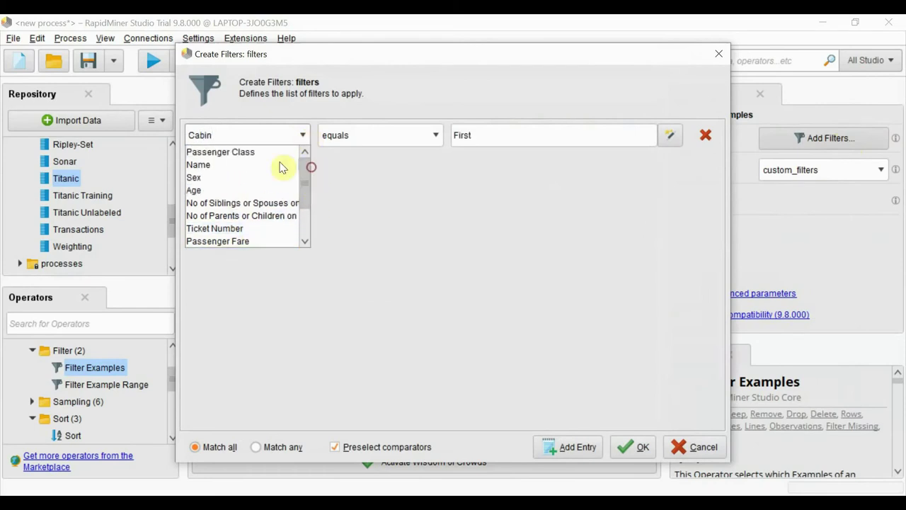
pyautogui.click(232, 153)
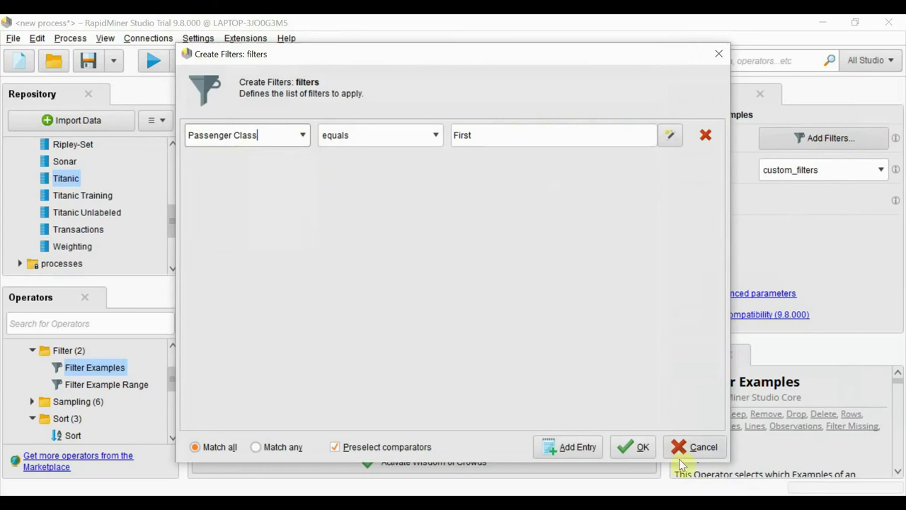
pyautogui.click(633, 447)
# - Run the process, widen the Passenger Class column and look through the filtered rows
pyautogui.click(153, 61)
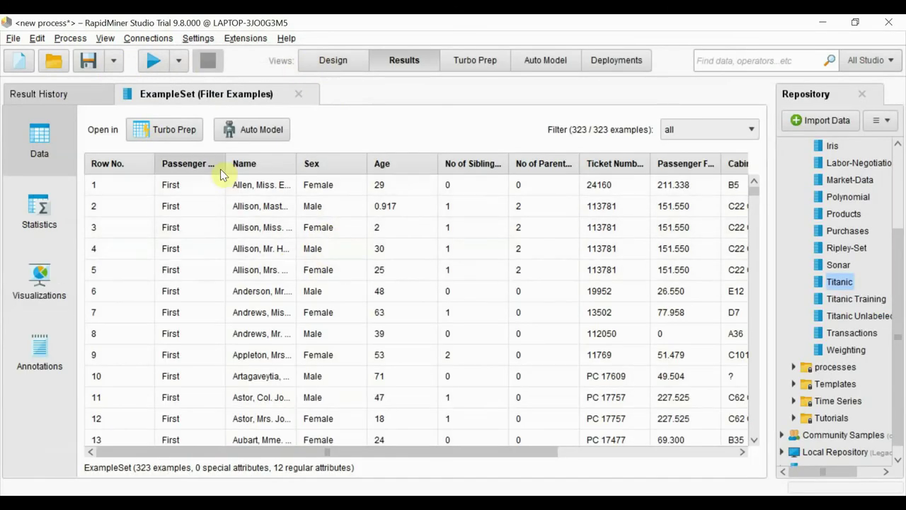
pyautogui.moveTo(223, 164); pyautogui.dragTo(311, 164)
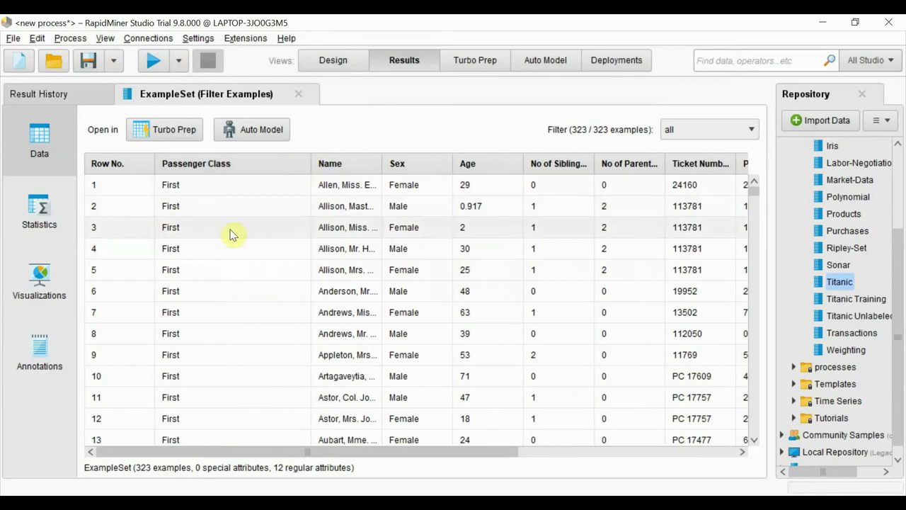
pyautogui.scroll(-1, 234, 244)
pyautogui.scroll(-6, 237, 266)
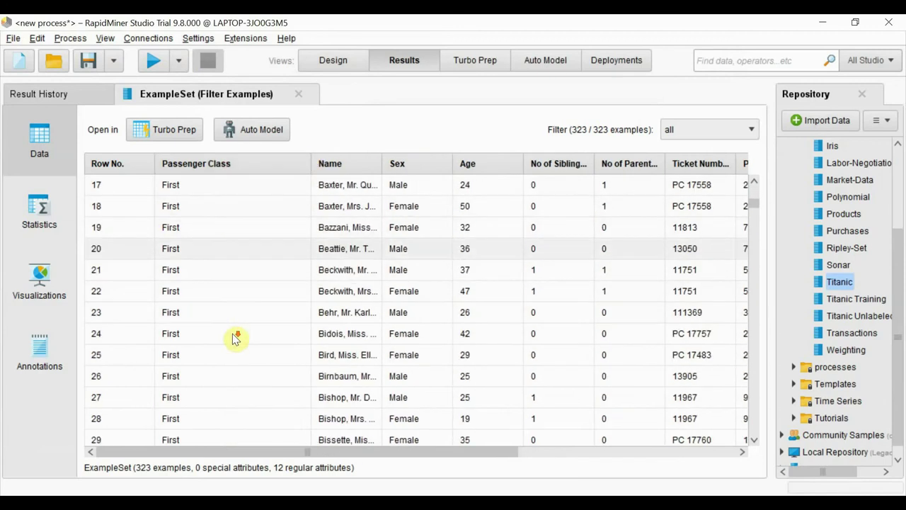
pyautogui.scroll(7, 236, 342)
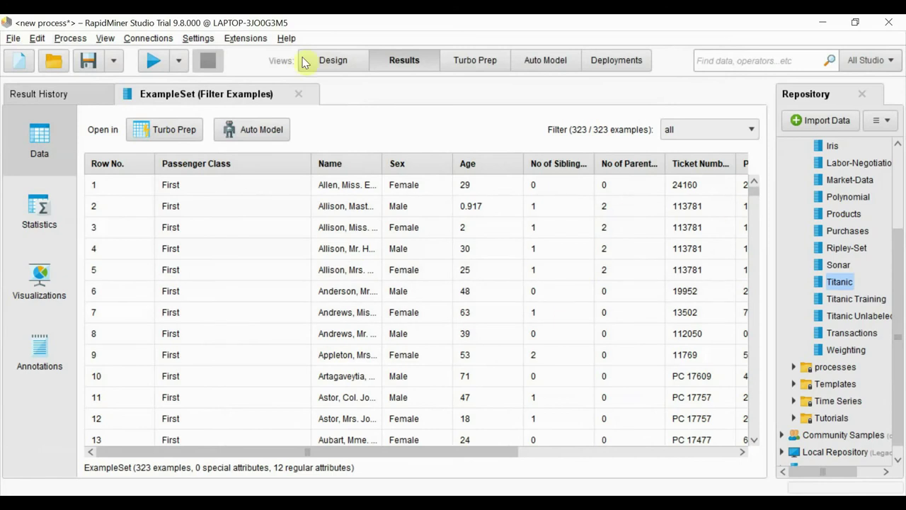
# - Return to the process design and add a Discretize by Binning operator from the Binning group below Filter Examples
pyautogui.click(332, 60)
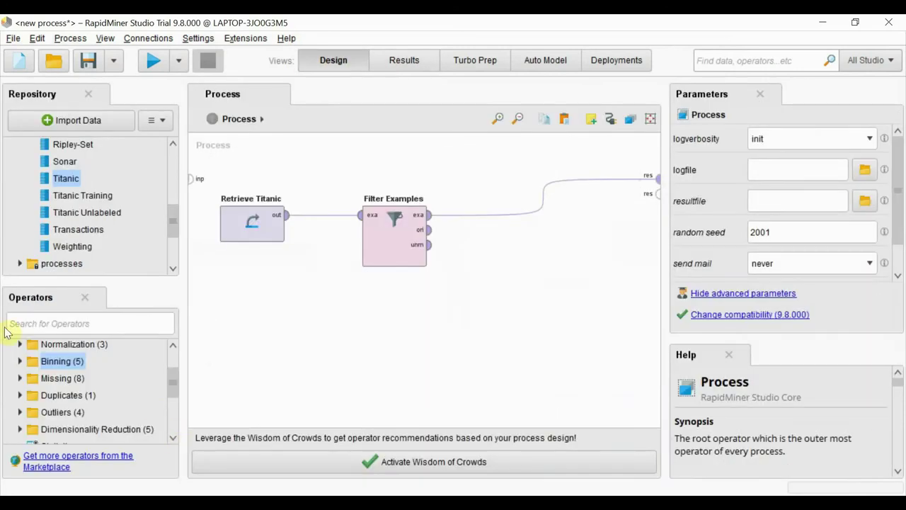
pyautogui.moveTo(33, 362); pyautogui.dragTo(32, 365)
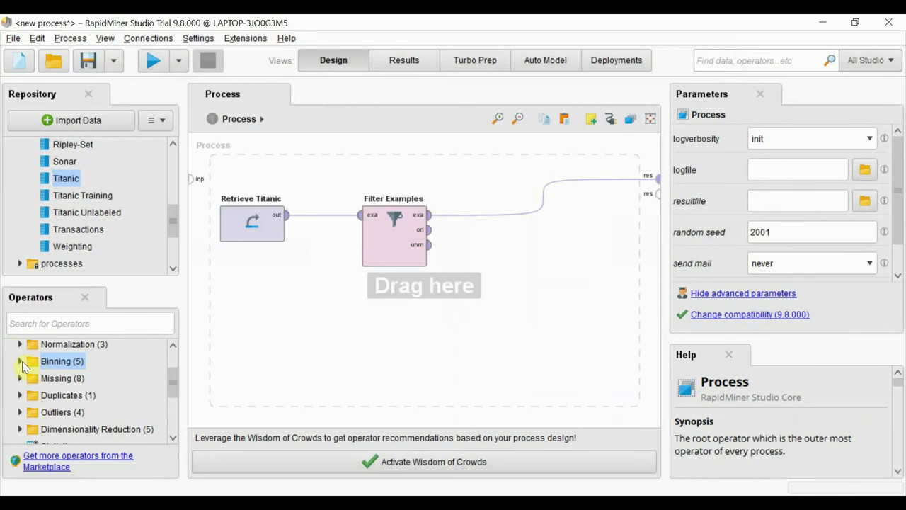
pyautogui.click(21, 361)
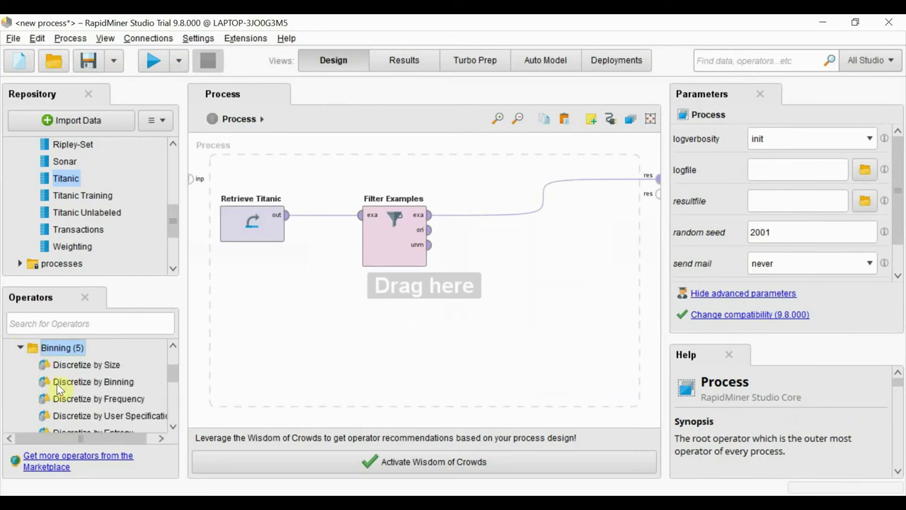
pyautogui.moveTo(78, 385); pyautogui.dragTo(341, 280)
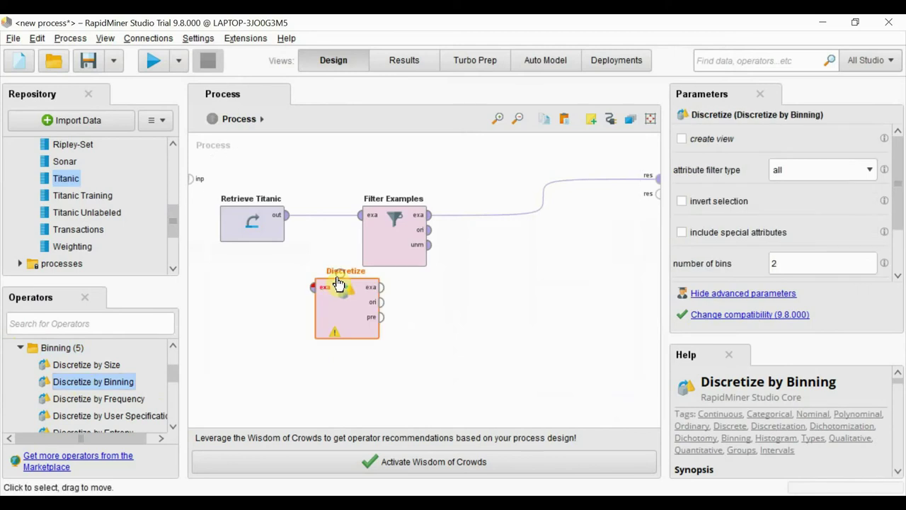
# - Delete the Filter Examples operator and shift Discretize over beneath its former place
pyautogui.click(395, 225)
pyautogui.press('Delete')
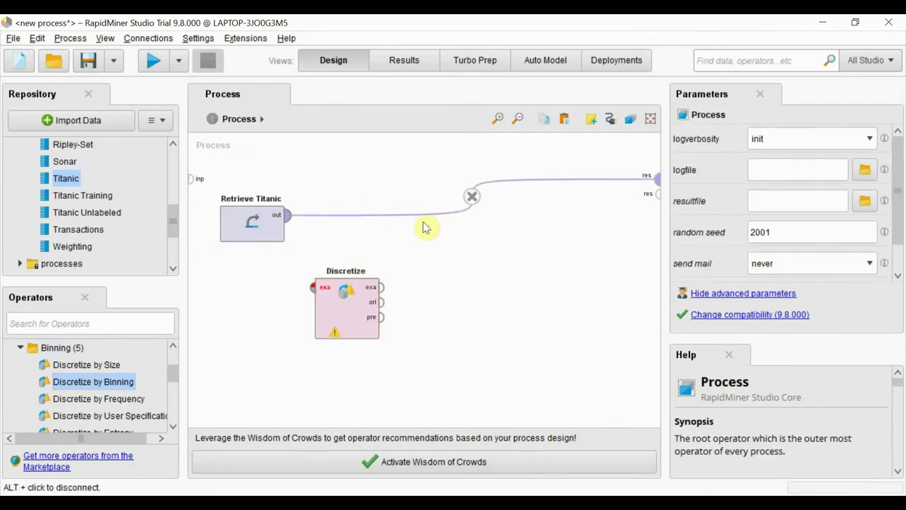
pyautogui.click(378, 308)
pyautogui.moveTo(378, 307); pyautogui.dragTo(425, 308)
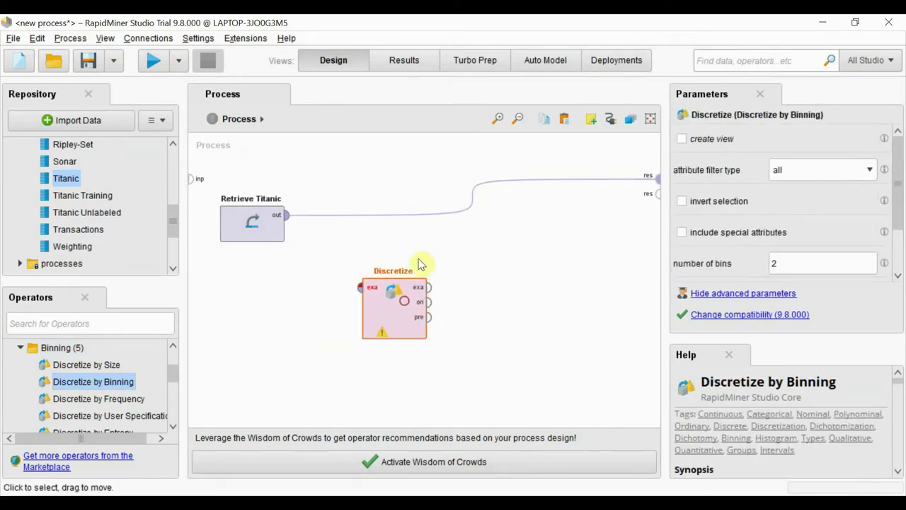
# - Remove the direct link to the result port, then connect Retrieve Titanic to Discretize and its exa output to the result port
pyautogui.click(472, 197)
pyautogui.click(288, 215)
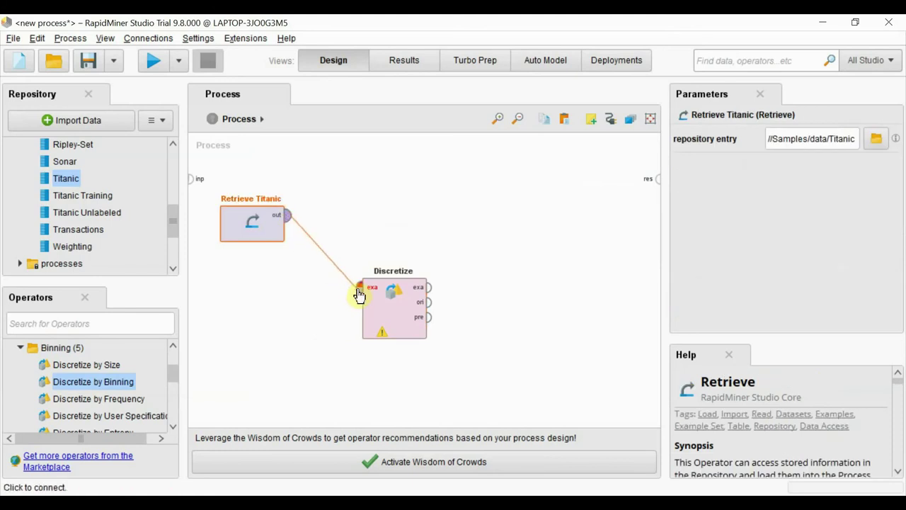
pyautogui.click(360, 288)
pyautogui.click(430, 288)
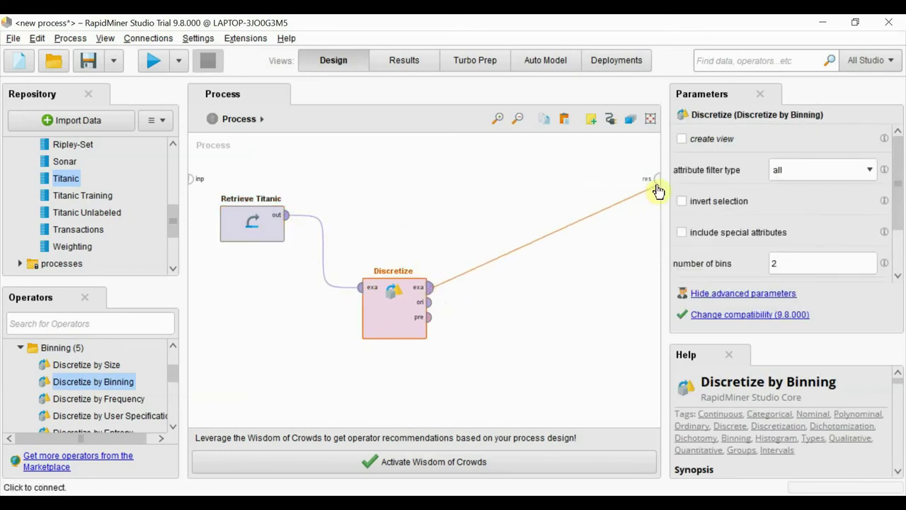
pyautogui.click(657, 180)
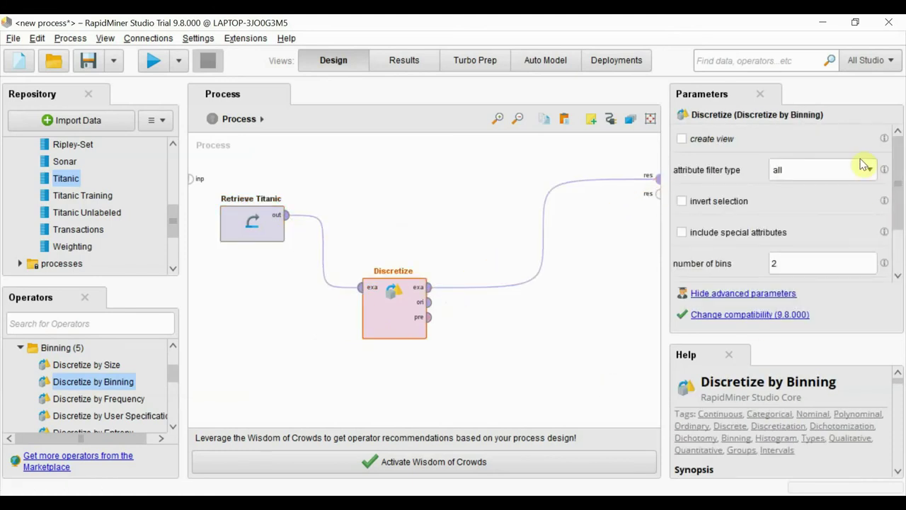
# - Set Discretize's attribute filter type to single with Age as the attribute, and check the remaining parameters
pyautogui.click(863, 166)
pyautogui.click(819, 199)
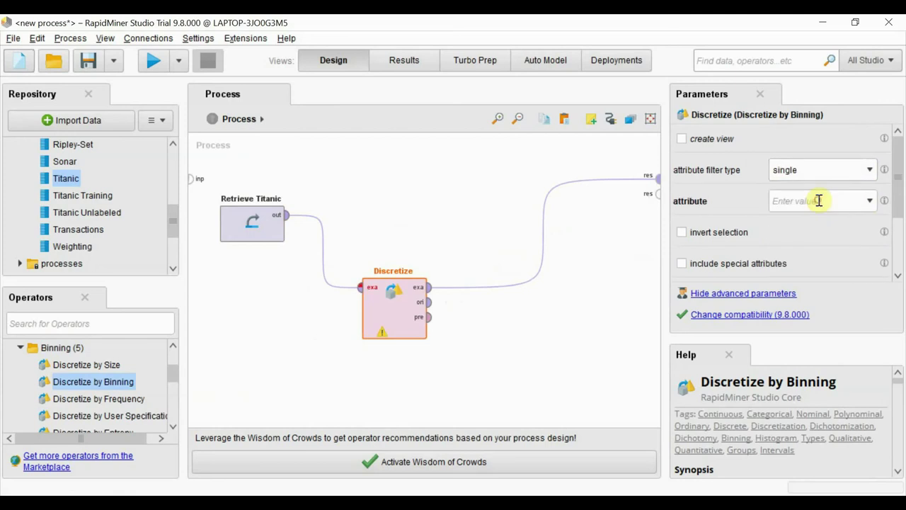
pyautogui.click(870, 201)
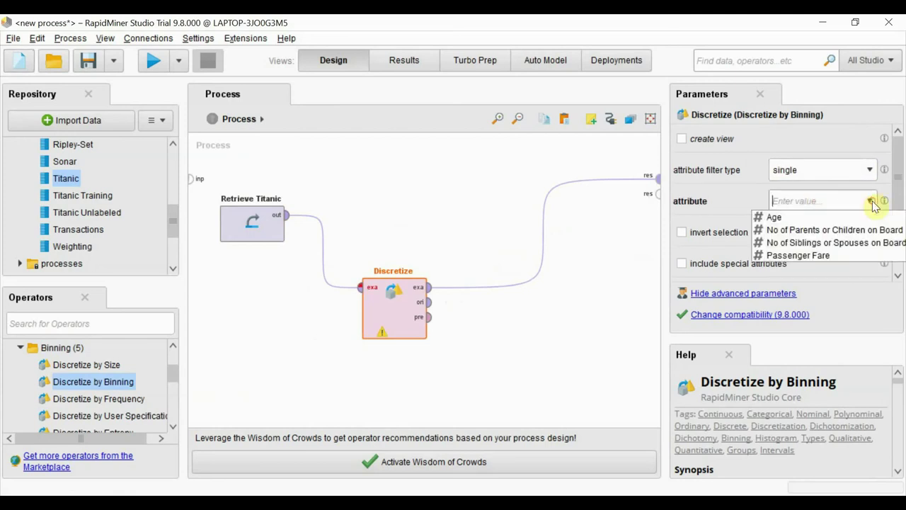
pyautogui.click(804, 218)
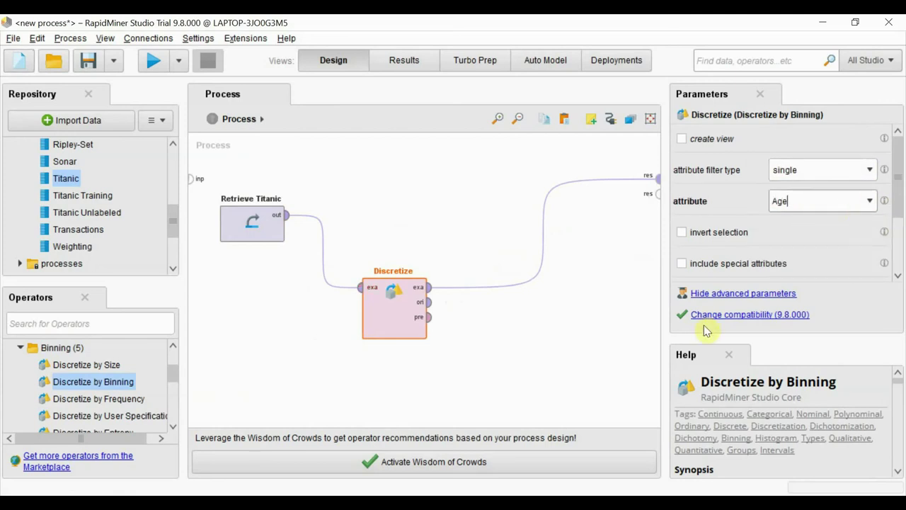
pyautogui.scroll(-1, 829, 242)
pyautogui.scroll(1, 833, 244)
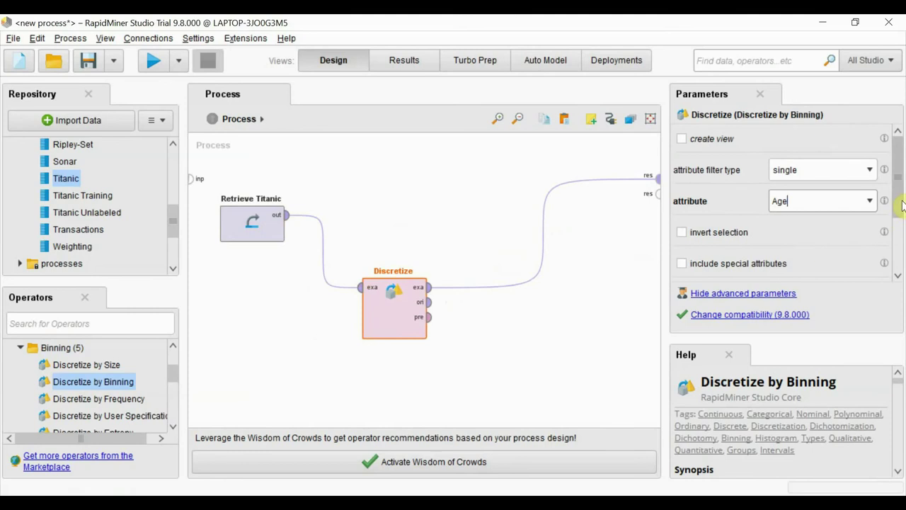
pyautogui.scroll(-3, 786, 206)
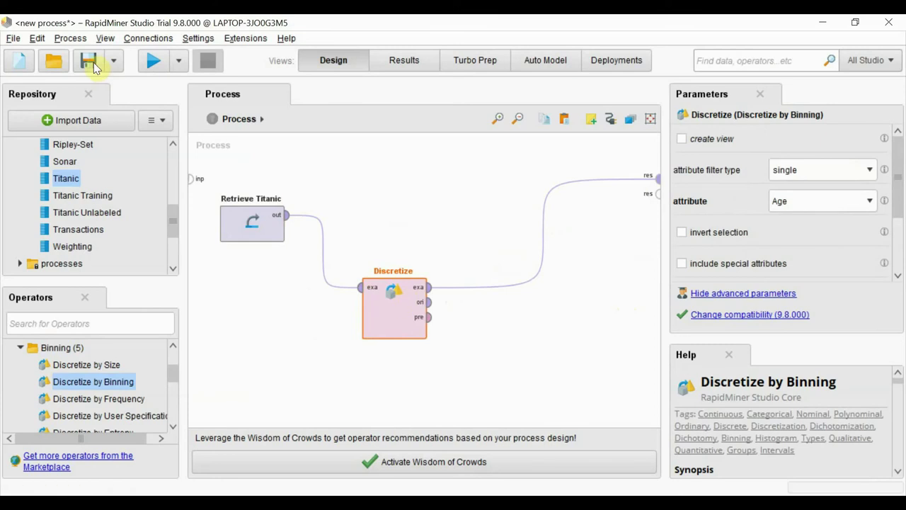
# - Run the process and widen the Age column to read the binned age ranges
pyautogui.click(153, 60)
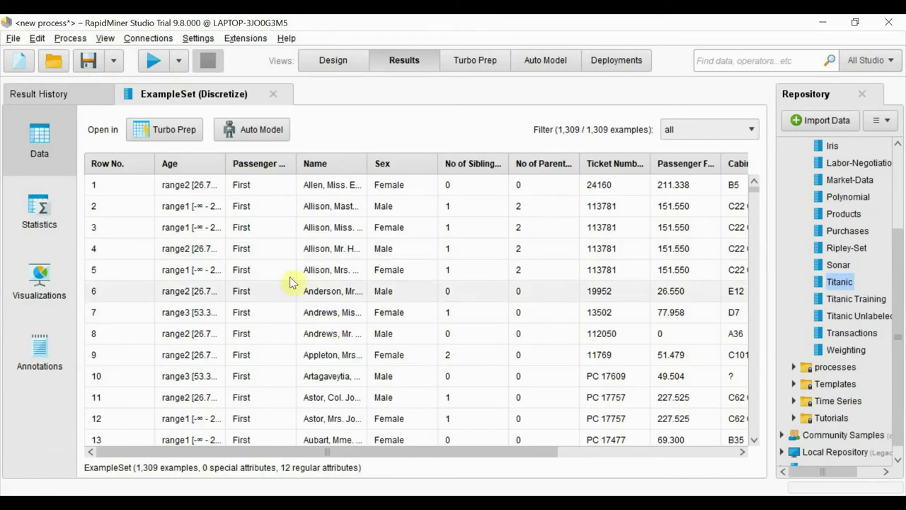
pyautogui.moveTo(225, 162); pyautogui.dragTo(316, 161)
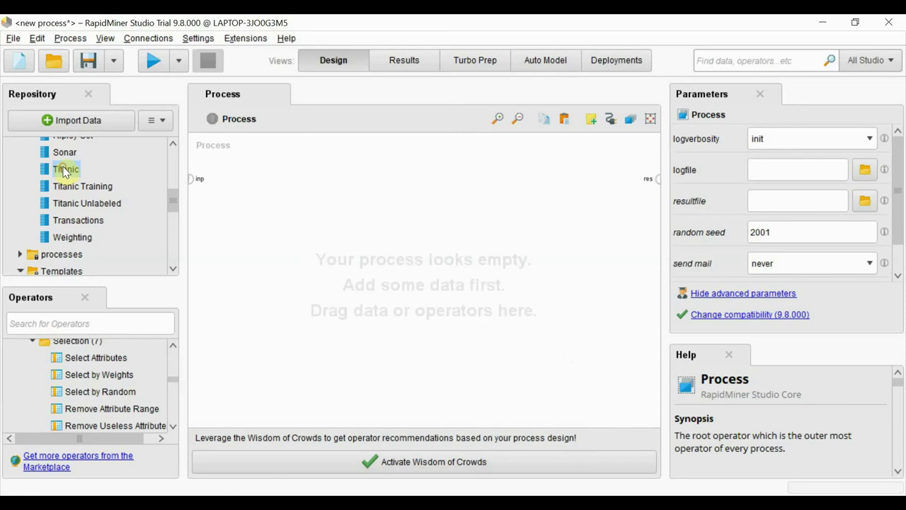
# - Add the Titanic sample dataset to the empty process and connect its output to the result port
pyautogui.moveTo(64, 170); pyautogui.dragTo(263, 201)
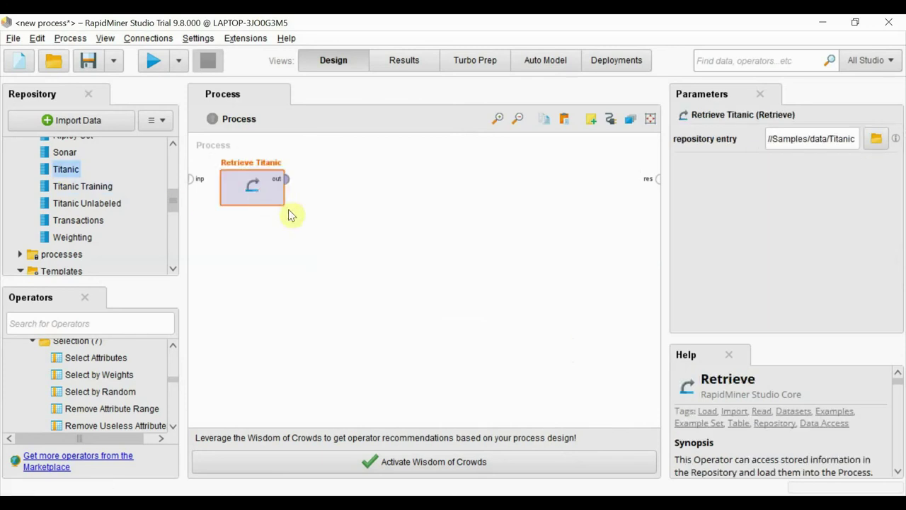
pyautogui.click(286, 179)
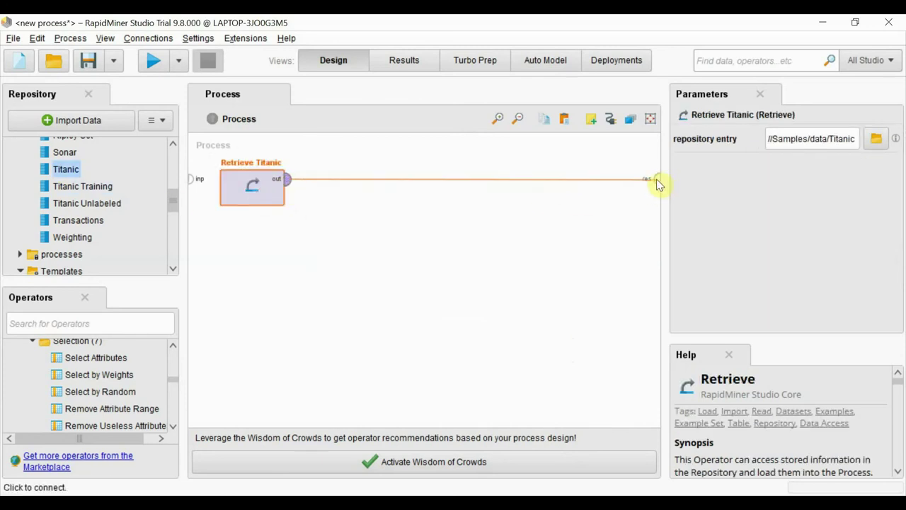
pyautogui.click(657, 180)
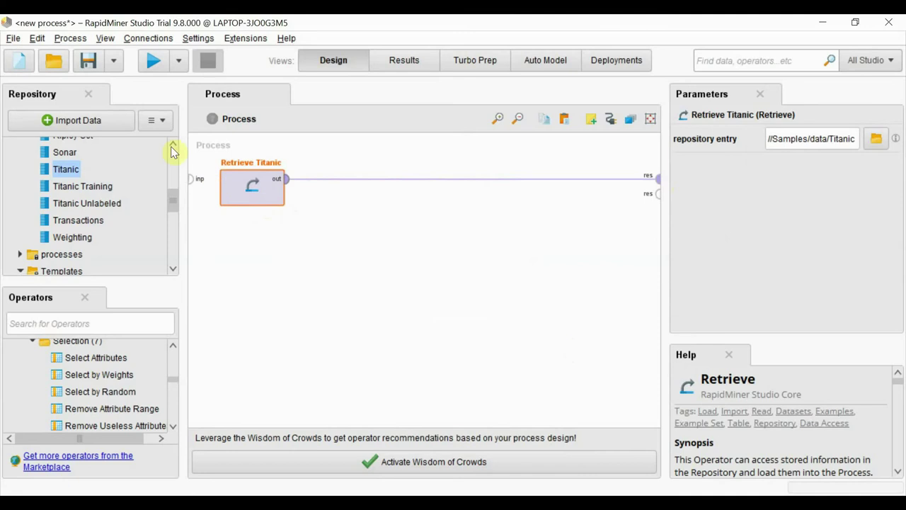
# - Run the process and look through the Titanic table's columns, including Life Boat and Survived, and its passenger rows
pyautogui.click(155, 63)
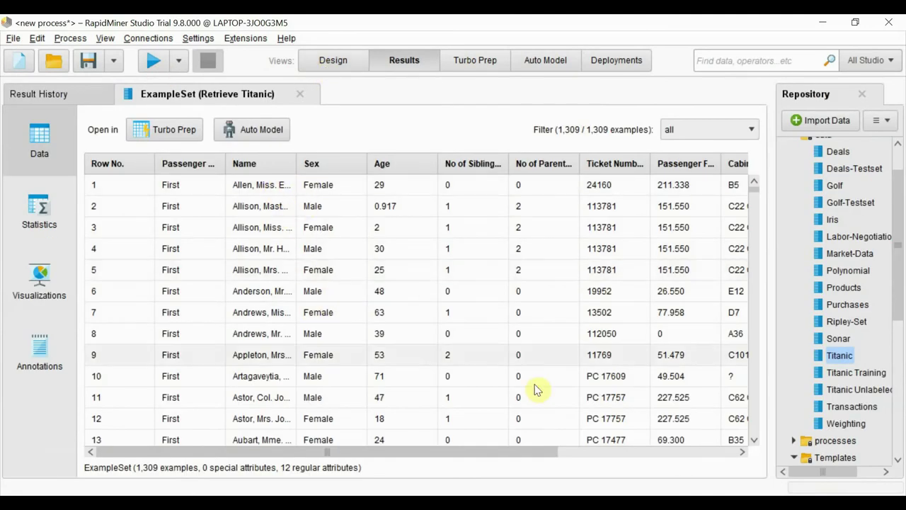
pyautogui.moveTo(510, 452); pyautogui.dragTo(607, 469)
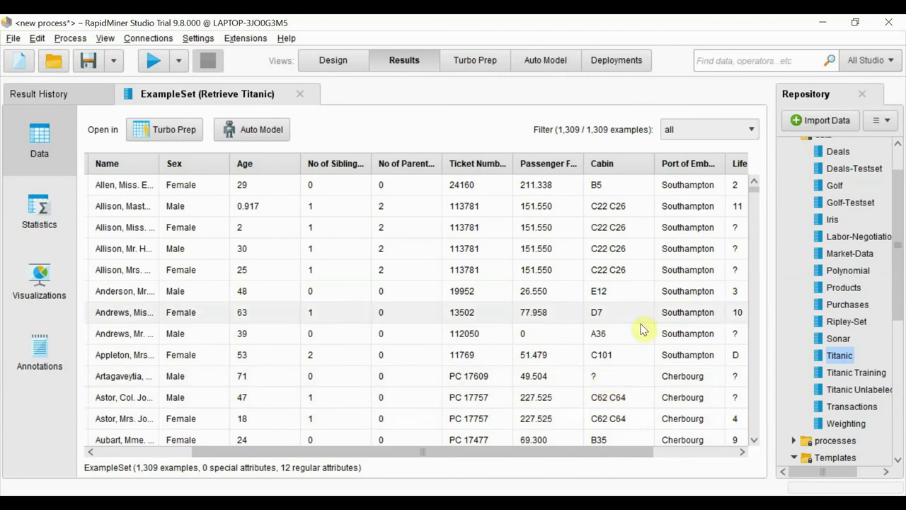
pyautogui.click(604, 443)
pyautogui.moveTo(612, 456); pyautogui.dragTo(696, 458)
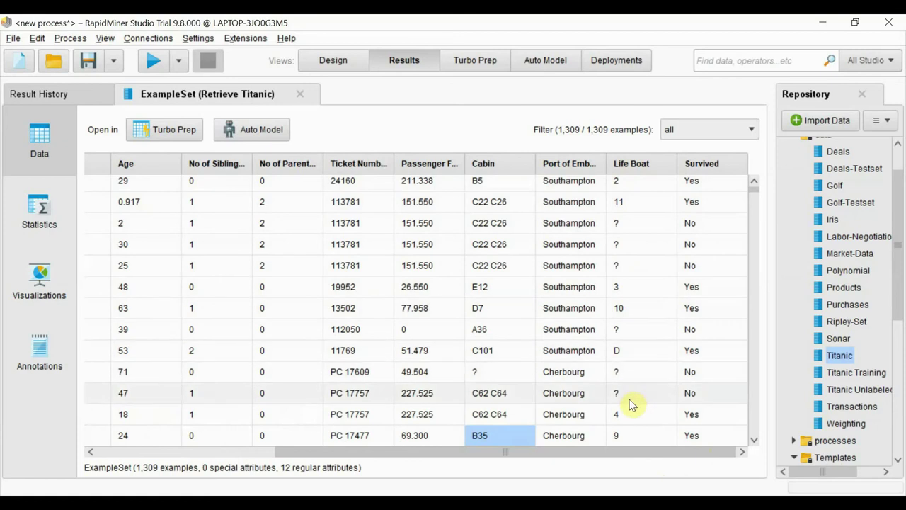
pyautogui.scroll(1, 641, 283)
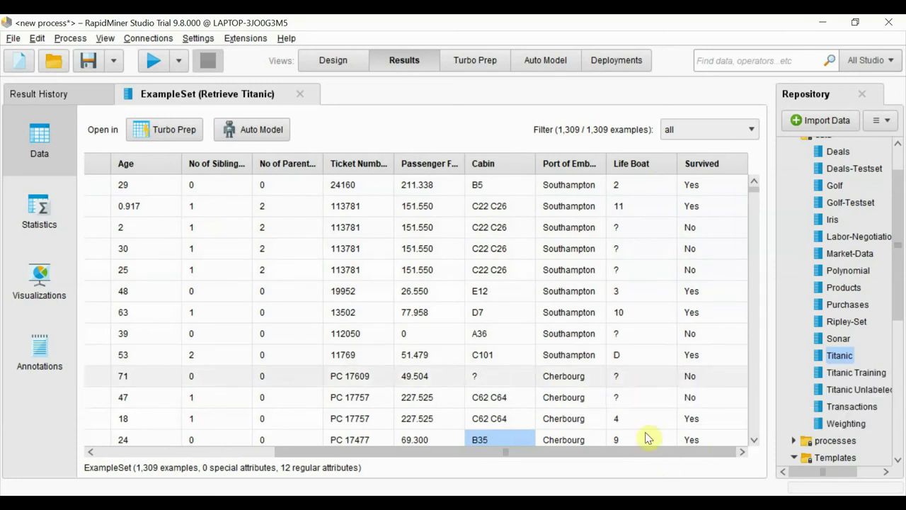
pyautogui.moveTo(643, 450); pyautogui.dragTo(611, 450)
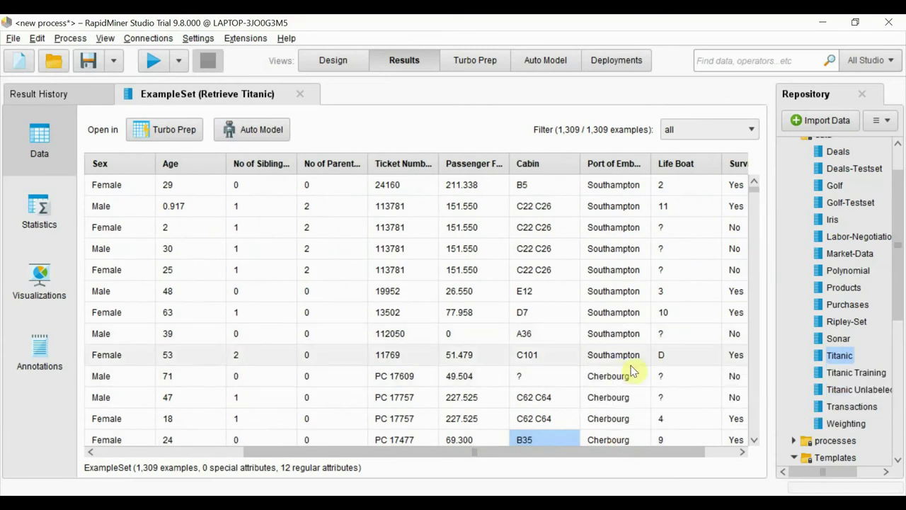
pyautogui.moveTo(617, 451); pyautogui.dragTo(469, 449)
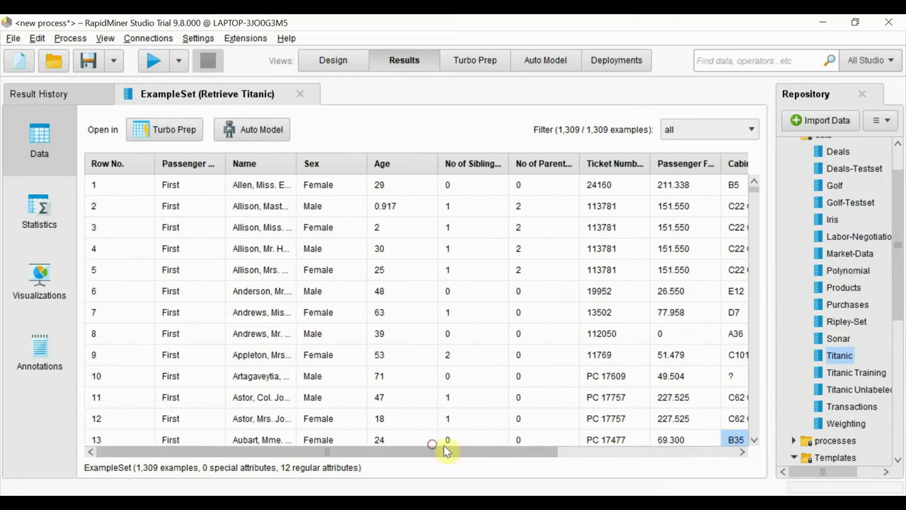
pyautogui.scroll(-2, 586, 356)
pyautogui.scroll(1, 586, 356)
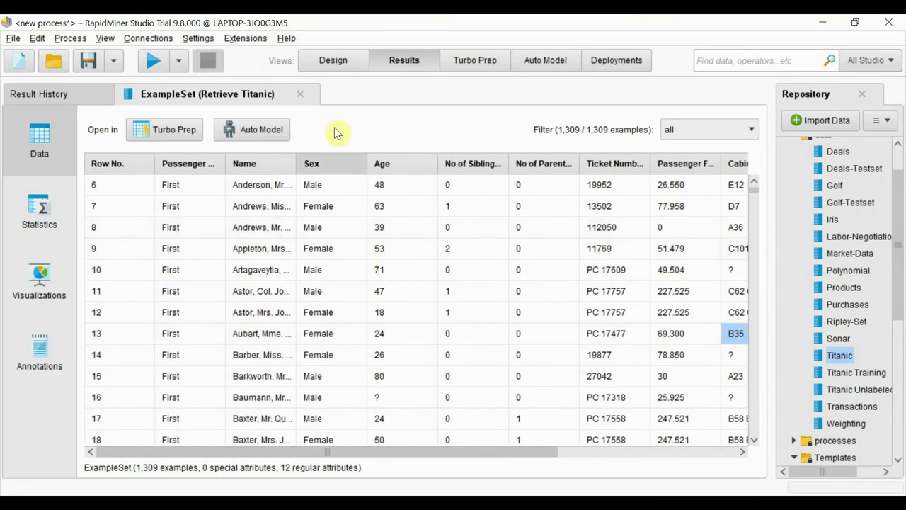
# - Insert the Filter Examples operator between Retrieve Titanic and the result port of the process
pyautogui.click(327, 62)
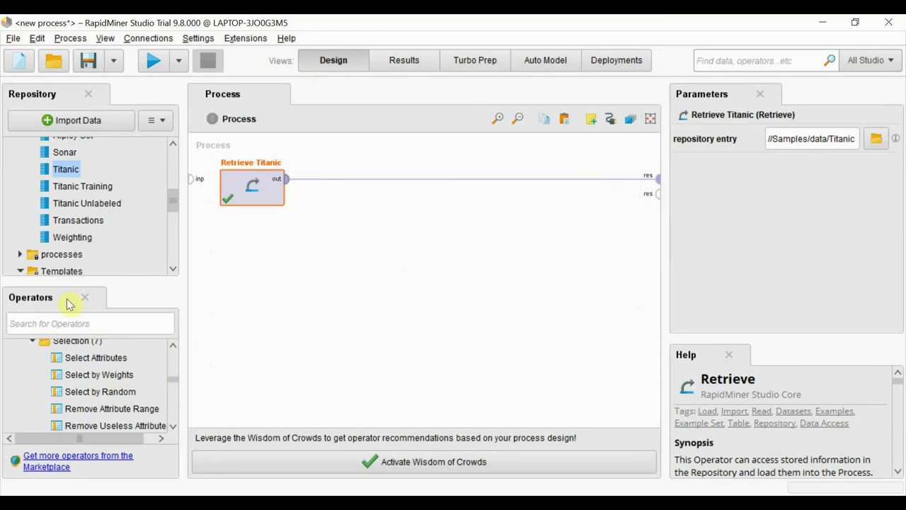
pyautogui.click(395, 279)
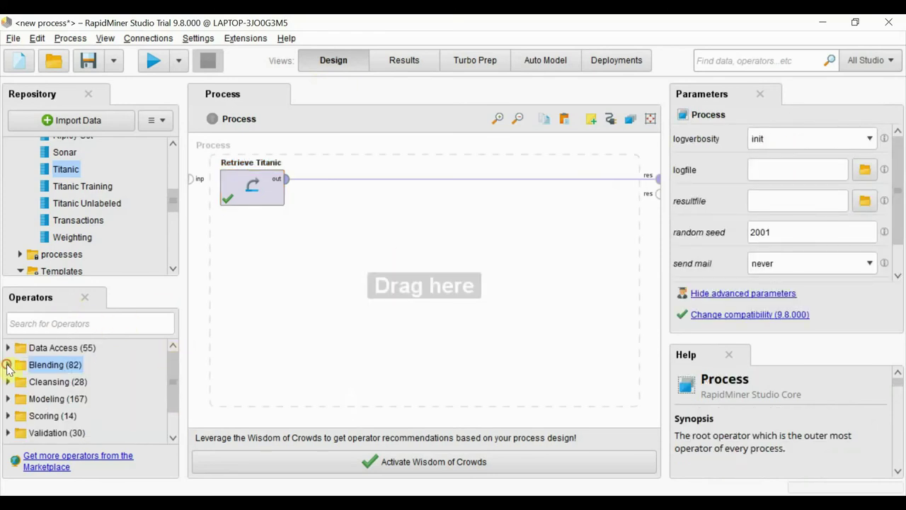
pyautogui.click(8, 365)
pyautogui.click(20, 381)
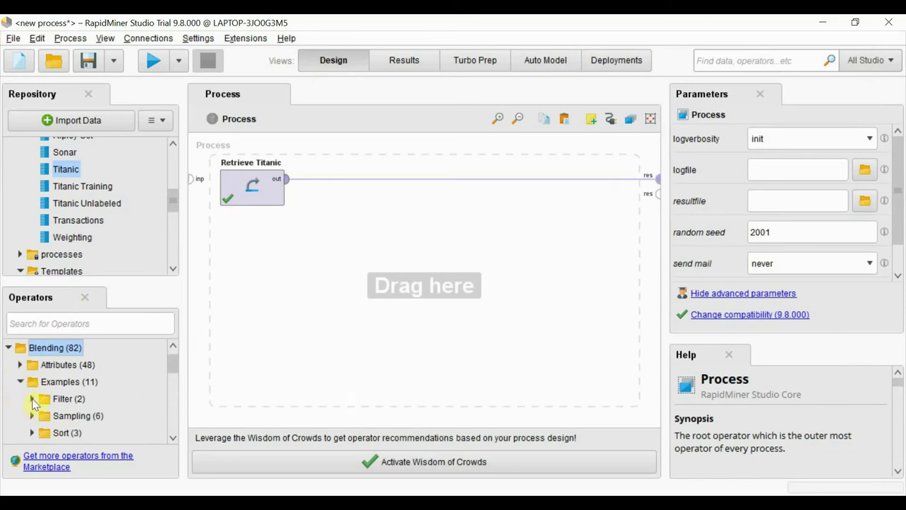
pyautogui.click(31, 398)
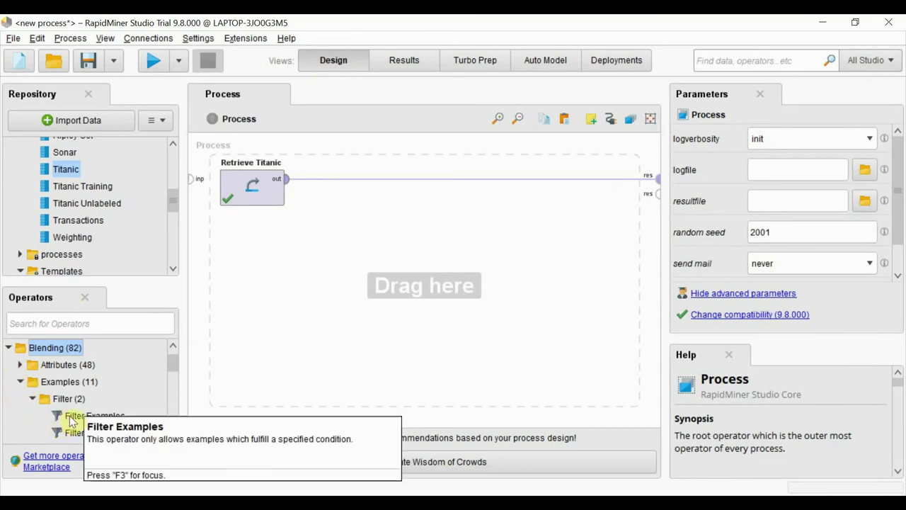
pyautogui.moveTo(67, 419); pyautogui.dragTo(376, 182)
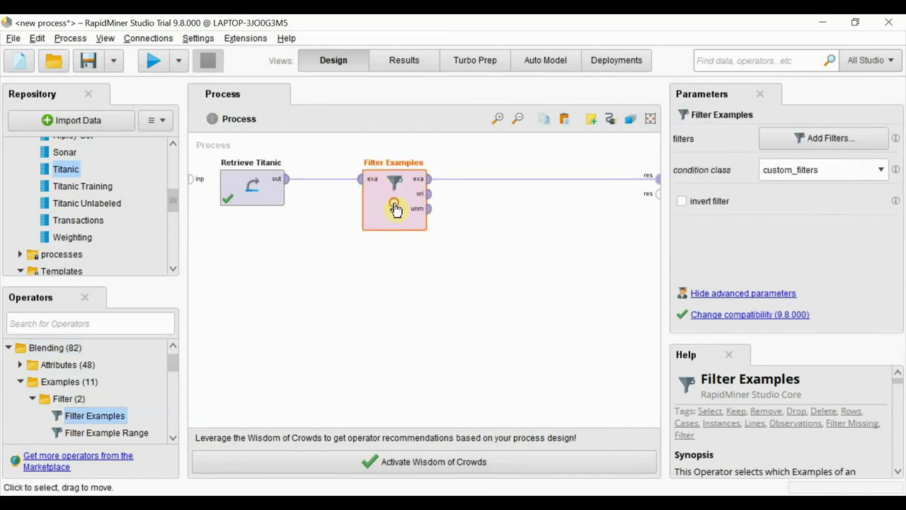
# - Define a custom filter in Filter Examples that keeps only rows where Life Boat is not missing
pyautogui.click(822, 141)
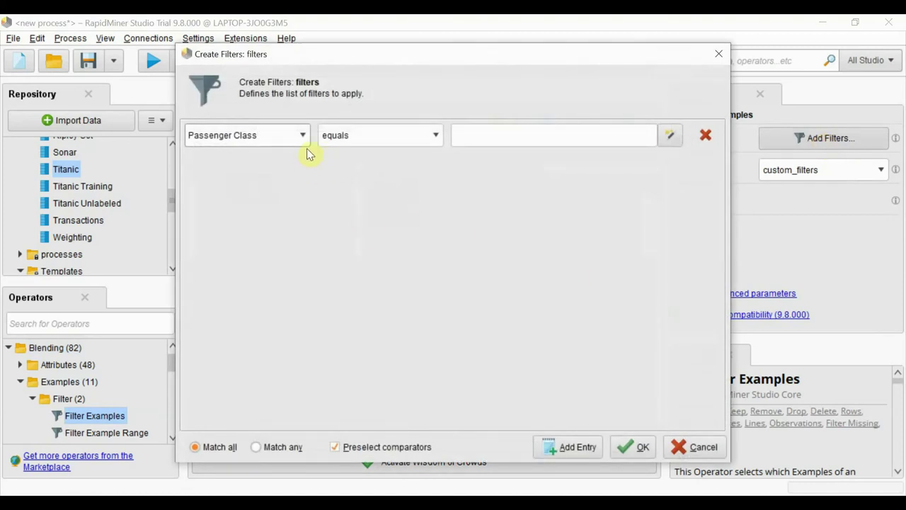
pyautogui.click(301, 135)
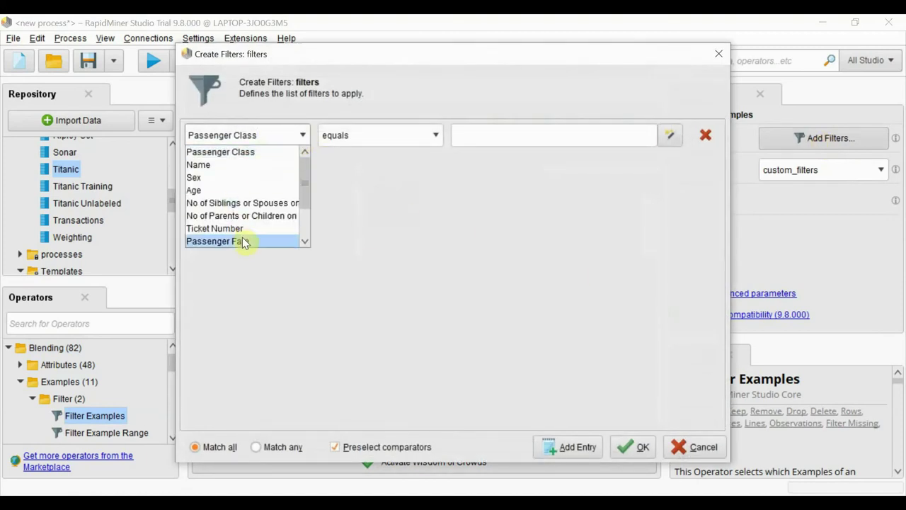
pyautogui.scroll(-2, 249, 222)
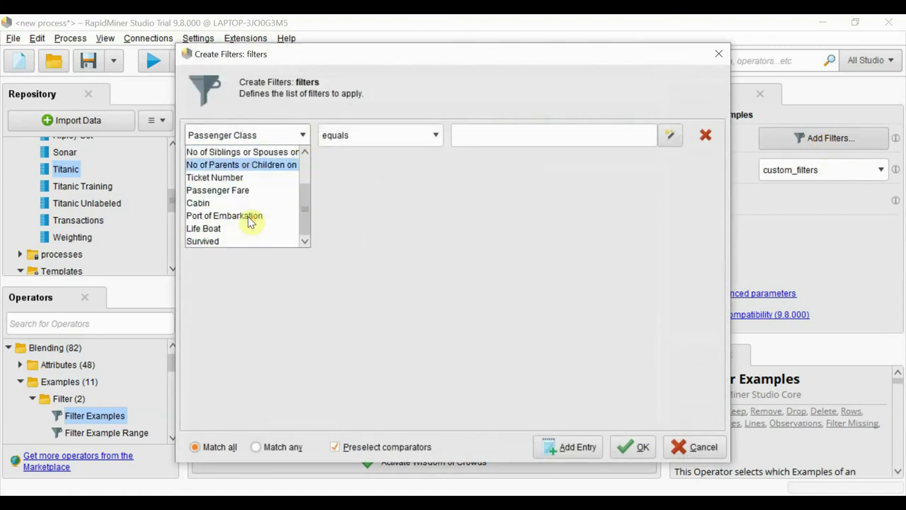
pyautogui.click(213, 228)
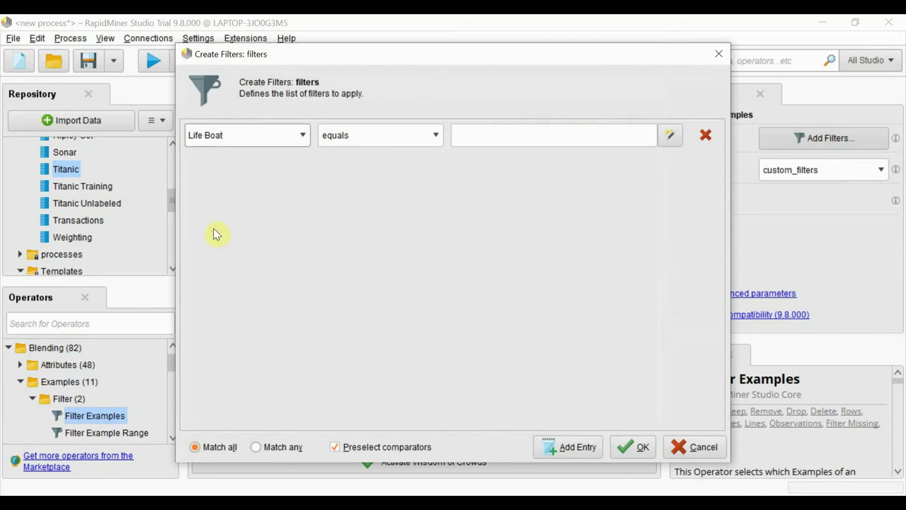
pyautogui.click(435, 136)
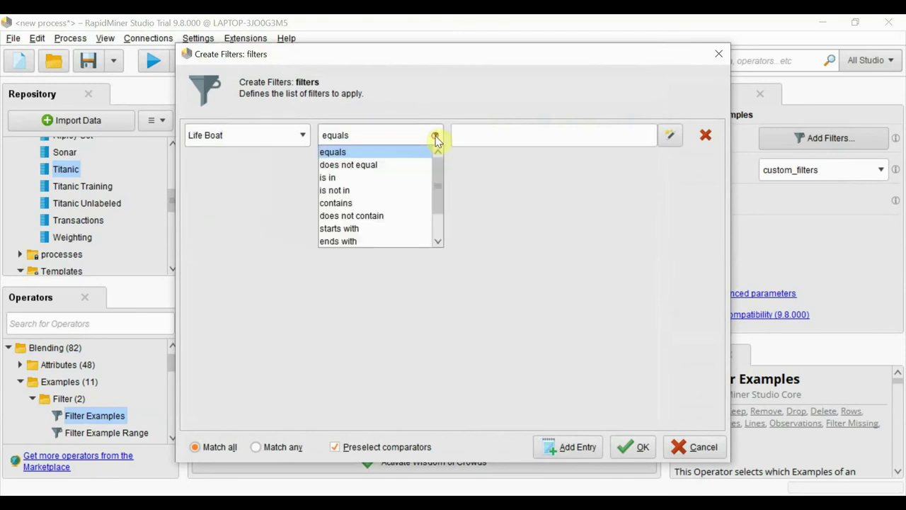
pyautogui.scroll(-1, 396, 182)
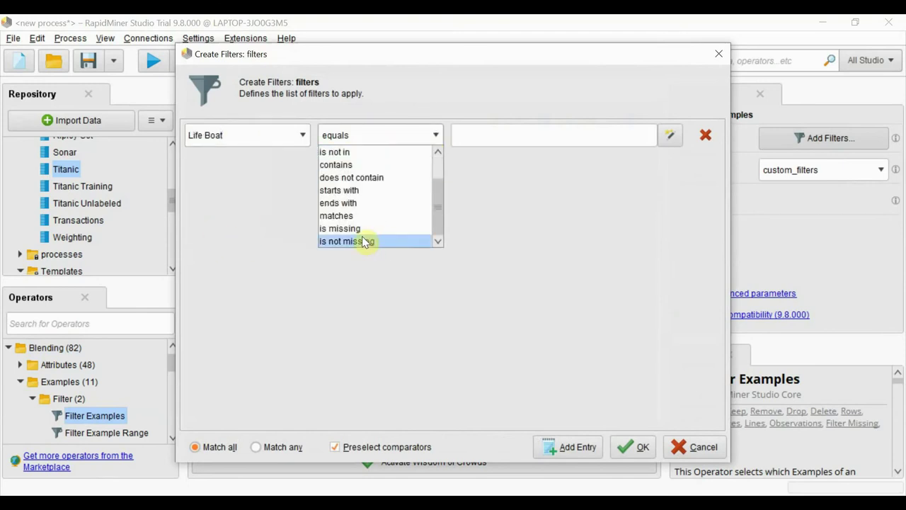
pyautogui.click(364, 242)
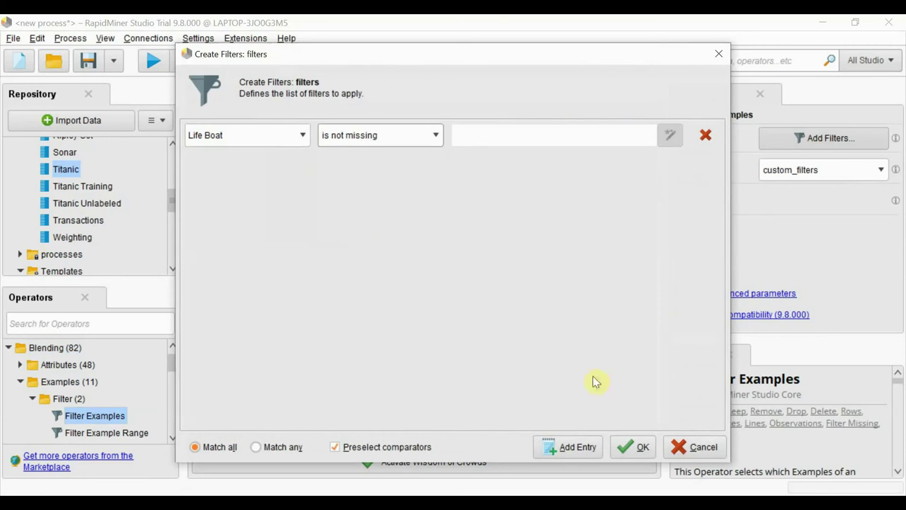
pyautogui.click(636, 447)
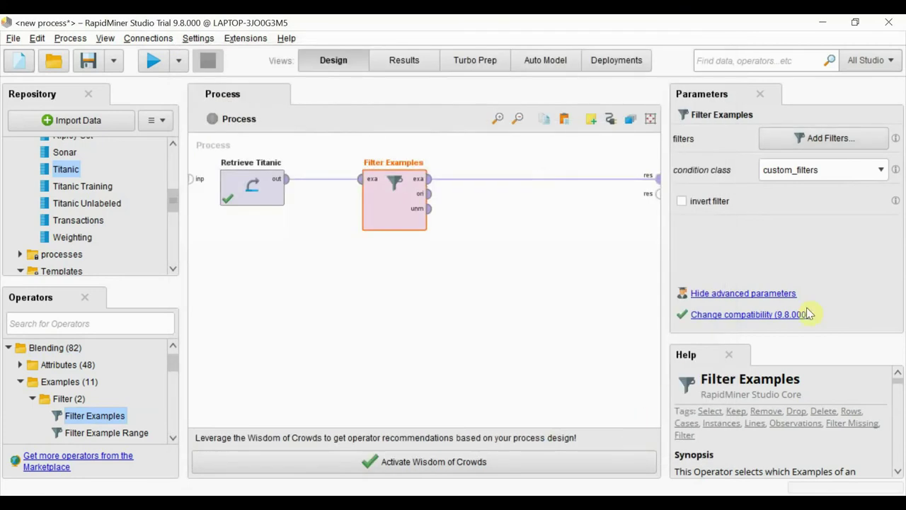
# - Run the process and look through the columns of the table filtered on Life Boat
pyautogui.click(154, 61)
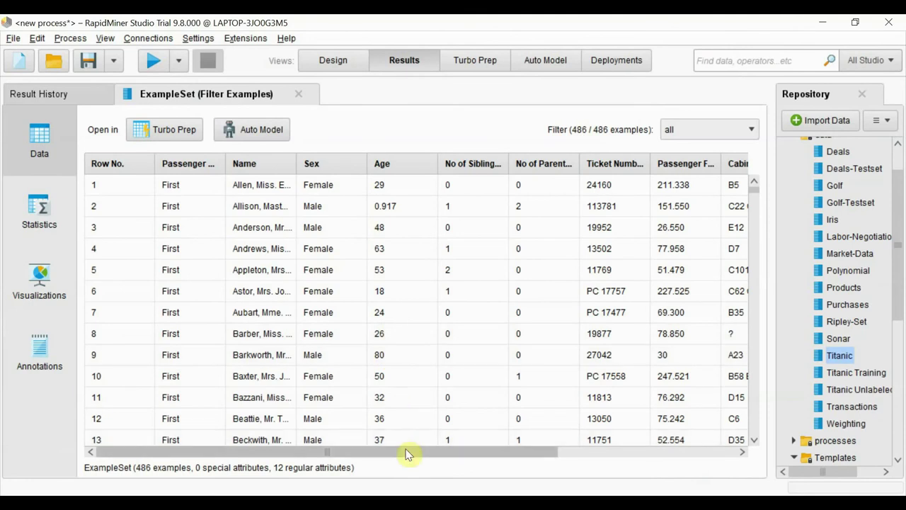
pyautogui.moveTo(405, 453); pyautogui.dragTo(616, 465)
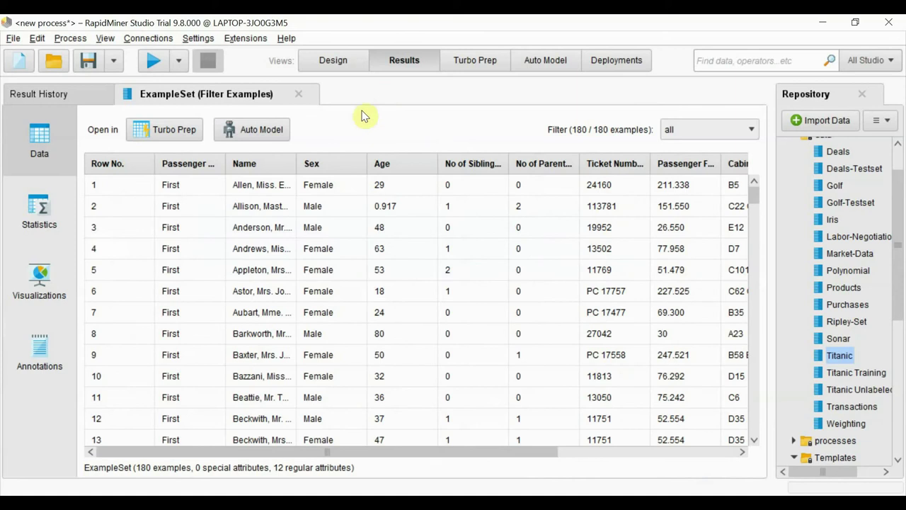
# - Change the condition class of Filter Examples to no_missing_attributes
pyautogui.click(341, 62)
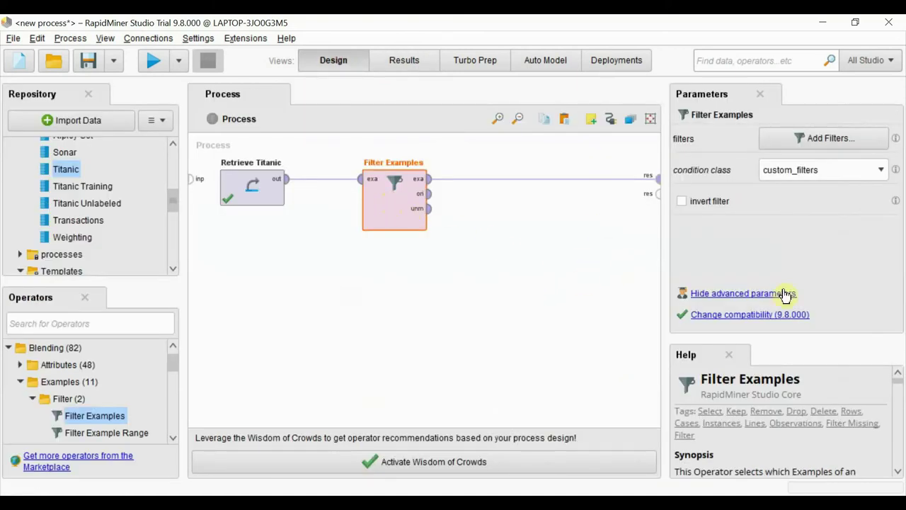
pyautogui.click(845, 170)
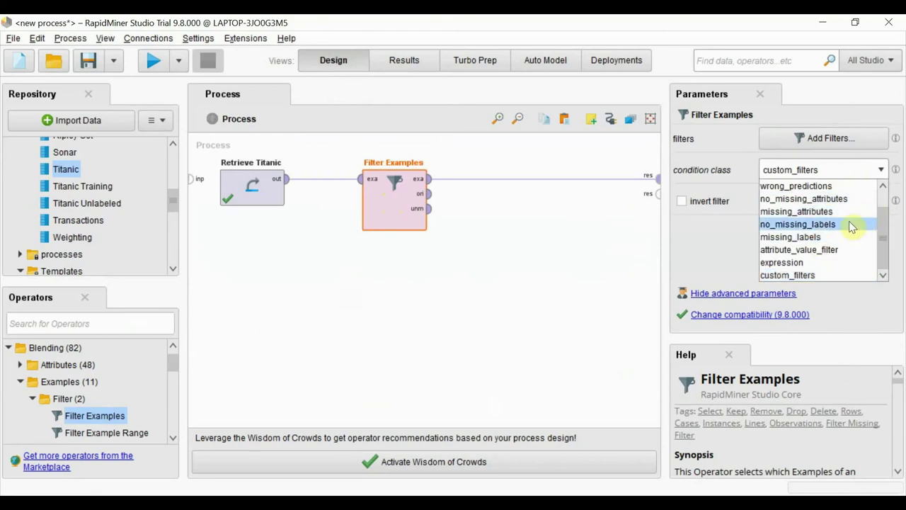
pyautogui.click(824, 200)
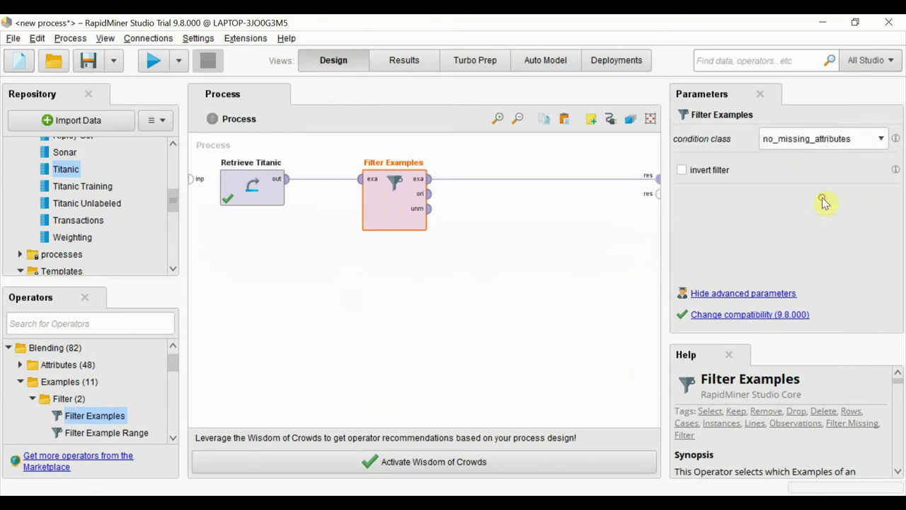
# - Run the process and examine the rows without missing attributes, including the Cabin, Life Boat and Survived columns
pyautogui.click(153, 61)
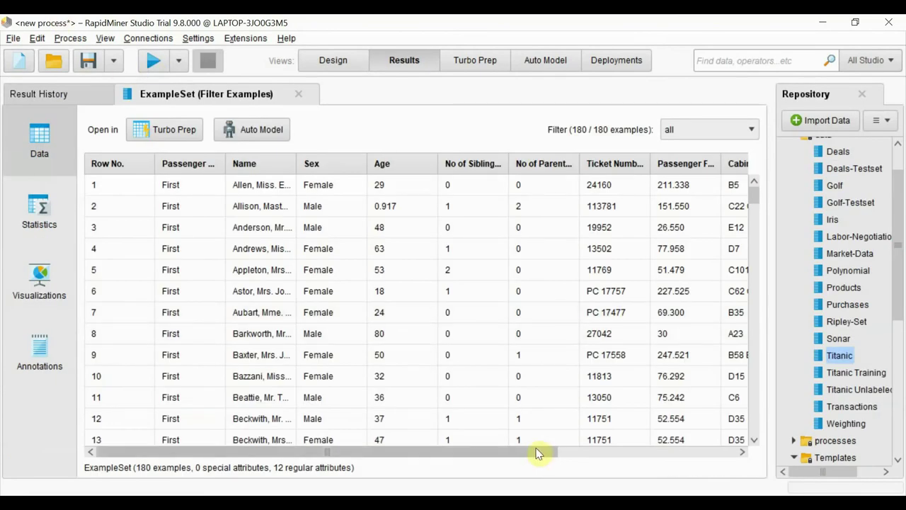
pyautogui.moveTo(535, 448)
pyautogui.mouseDown()
pyautogui.moveTo(732, 489)
pyautogui.moveTo(545, 461)
pyautogui.mouseUp()
pyautogui.moveTo(752, 201)
pyautogui.mouseDown()
pyautogui.moveTo(736, 400)
pyautogui.moveTo(767, 190)
pyautogui.mouseUp()
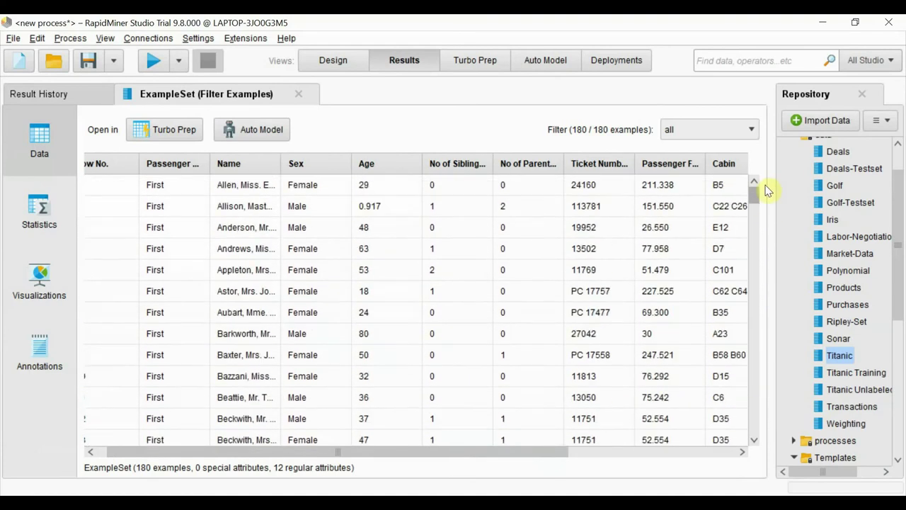
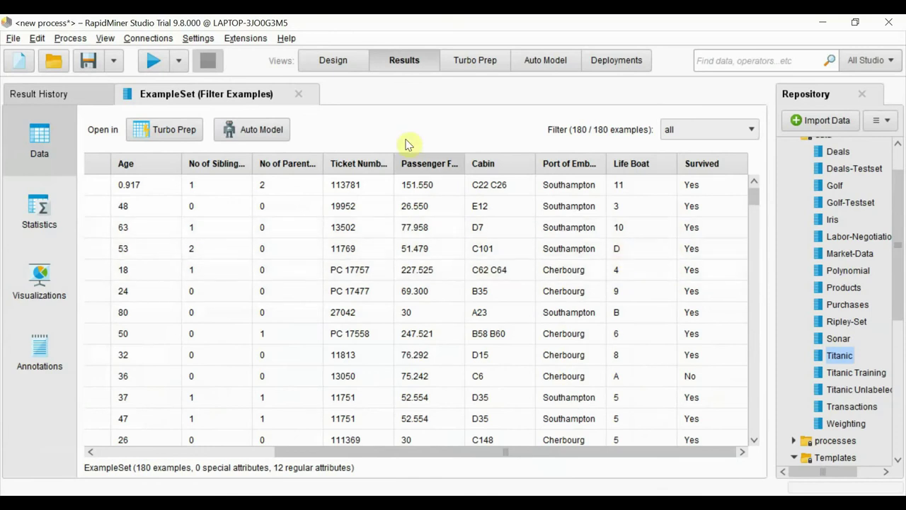
# - Insert the Replace operator from the Values group between Filter Examples and the result port
pyautogui.click(331, 61)
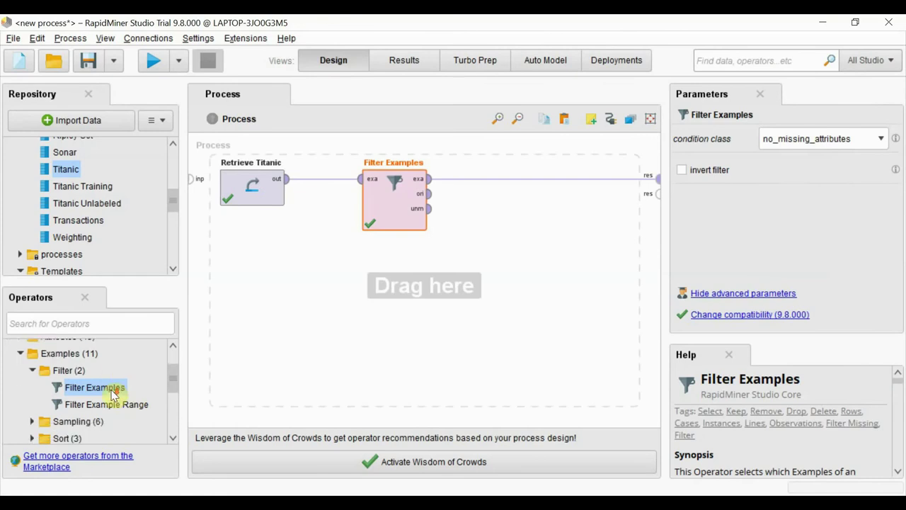
pyautogui.scroll(-2, 173, 389)
pyautogui.scroll(-3, 172, 396)
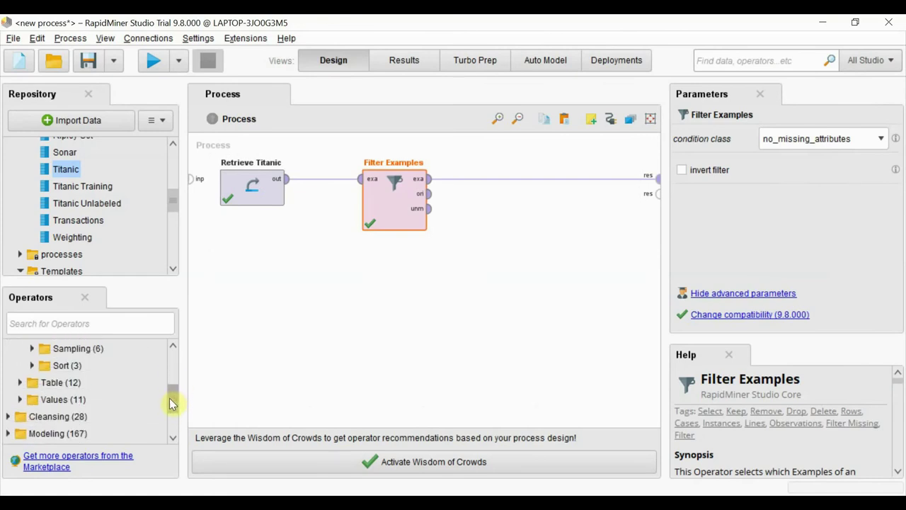
pyautogui.moveTo(39, 394); pyautogui.dragTo(34, 397)
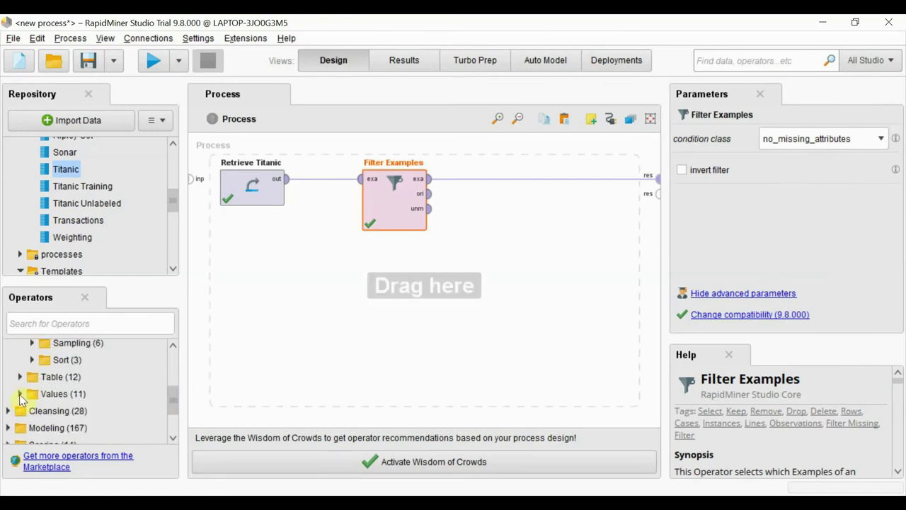
pyautogui.click(20, 395)
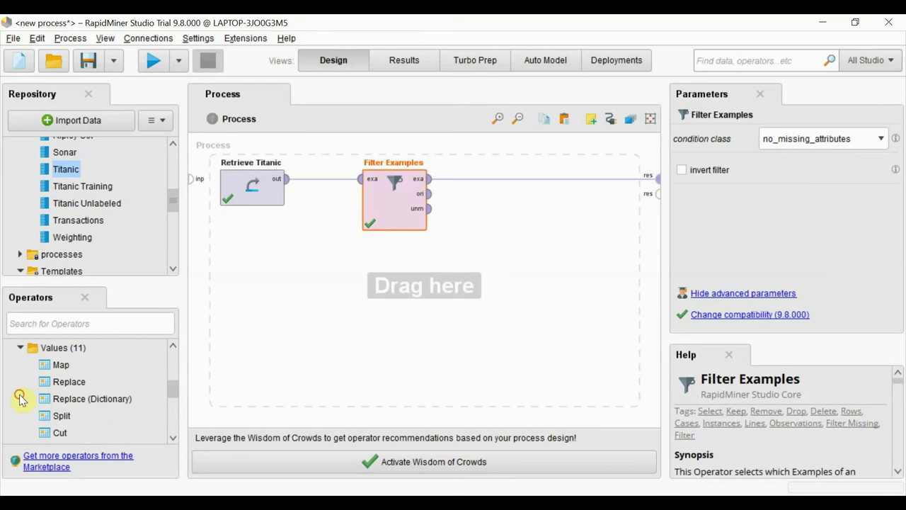
pyautogui.click(65, 381)
pyautogui.moveTo(59, 385); pyautogui.dragTo(499, 192)
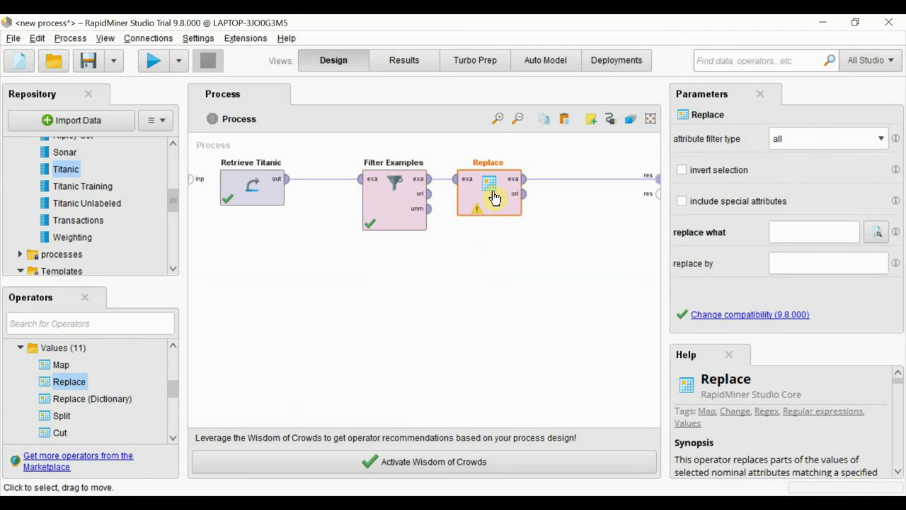
# - Set Replace's attribute filter type to single with Life Boat as the attribute
pyautogui.click(869, 139)
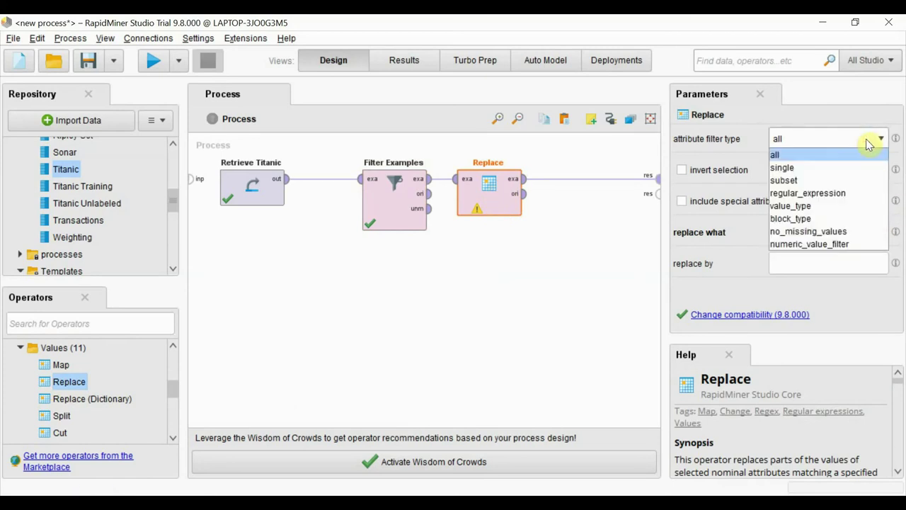
pyautogui.click(842, 168)
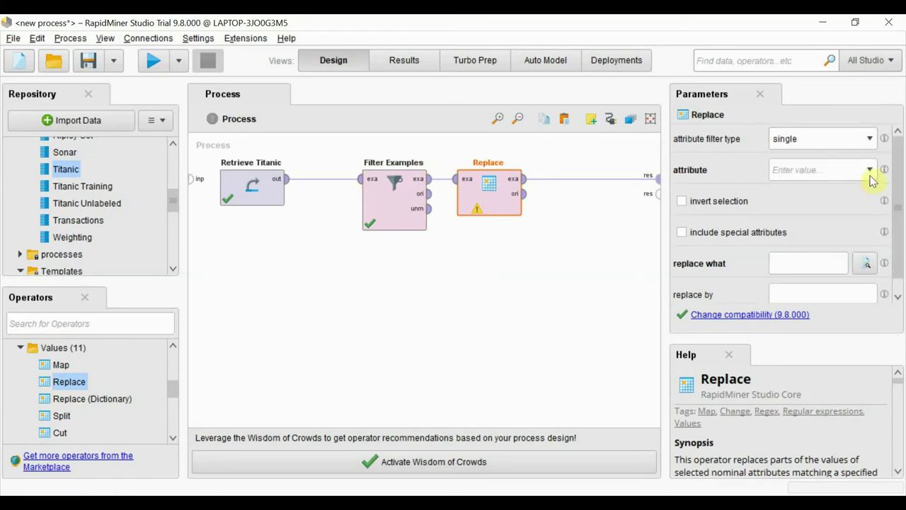
pyautogui.click(869, 174)
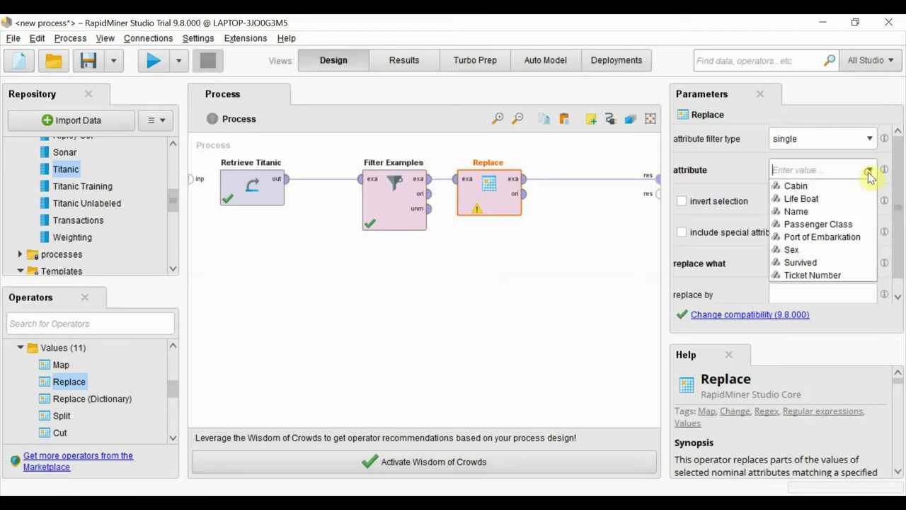
pyautogui.click(828, 198)
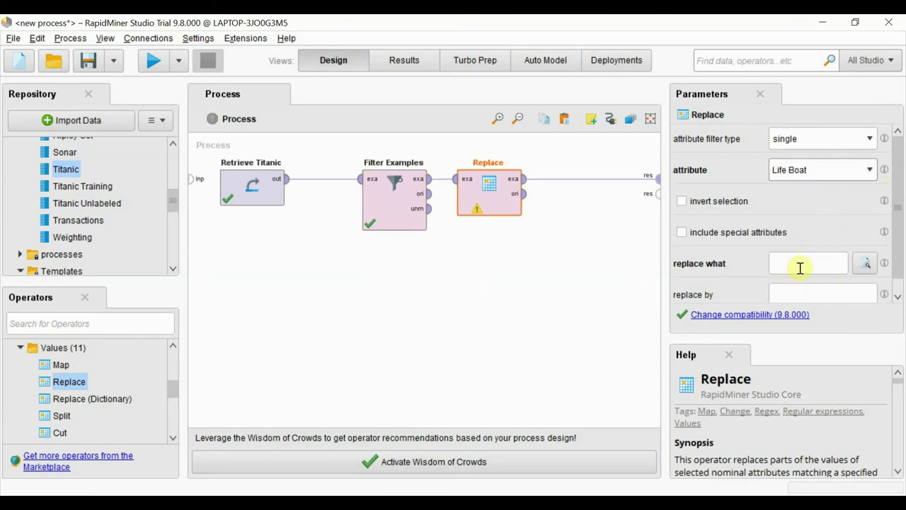
# - Set Replace to substitute any letter, using the regular expression [a-zA-Z], with 0
pyautogui.click(863, 266)
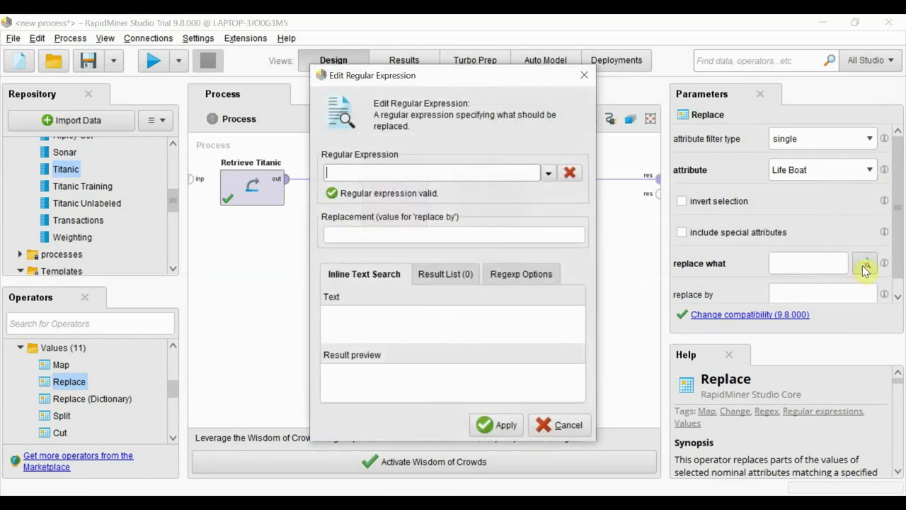
pyautogui.click(508, 172)
pyautogui.click(543, 173)
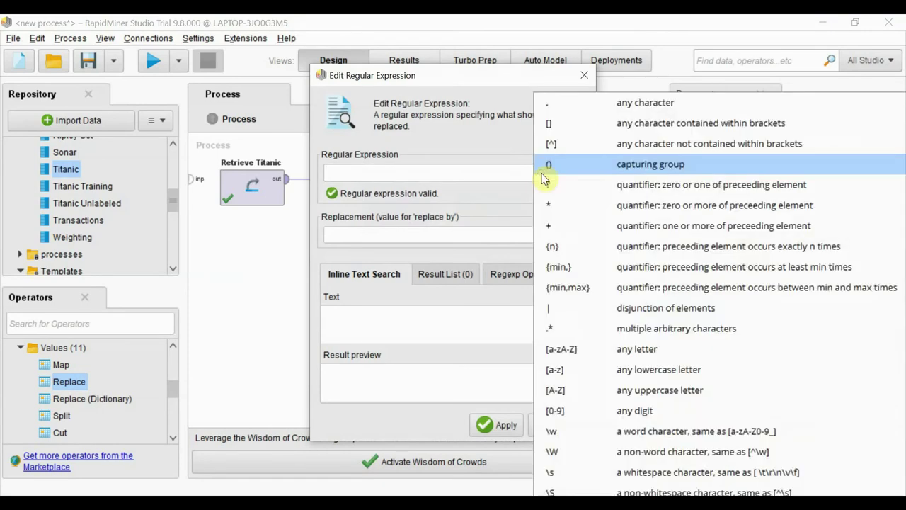
pyautogui.click(619, 349)
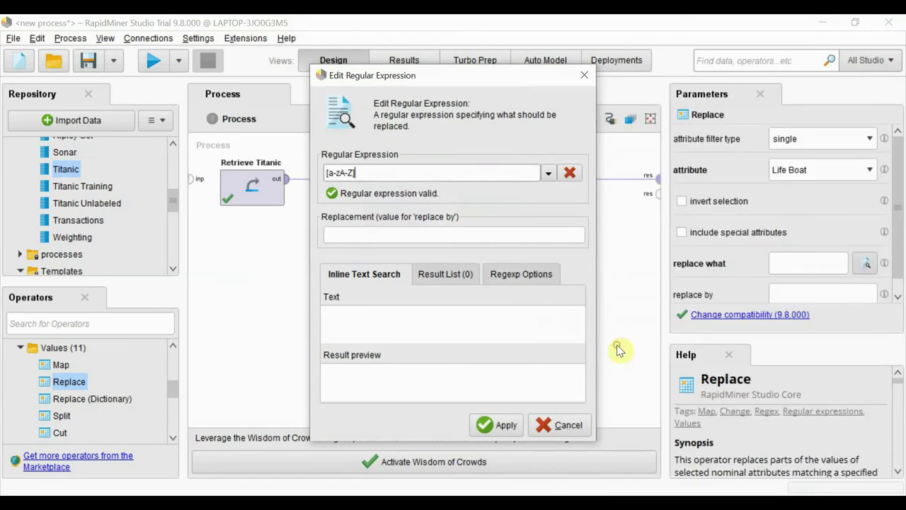
pyautogui.click(376, 234)
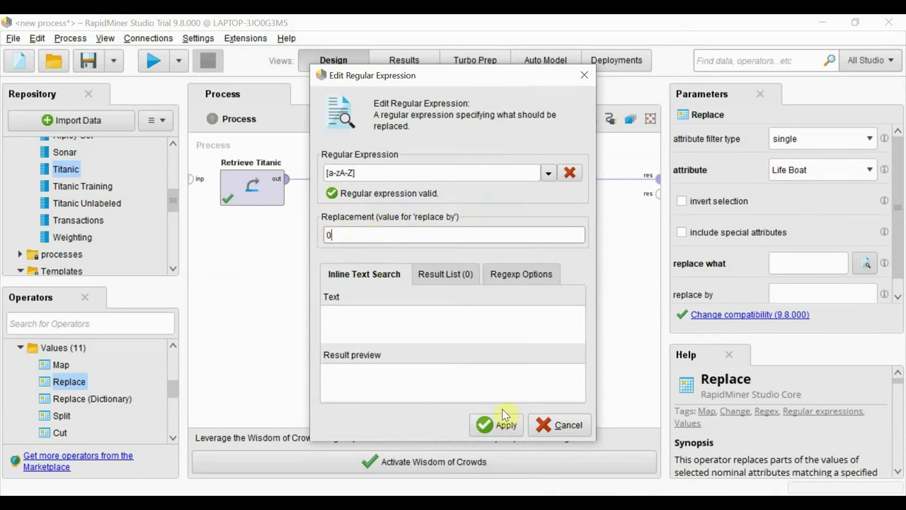
pyautogui.click(489, 426)
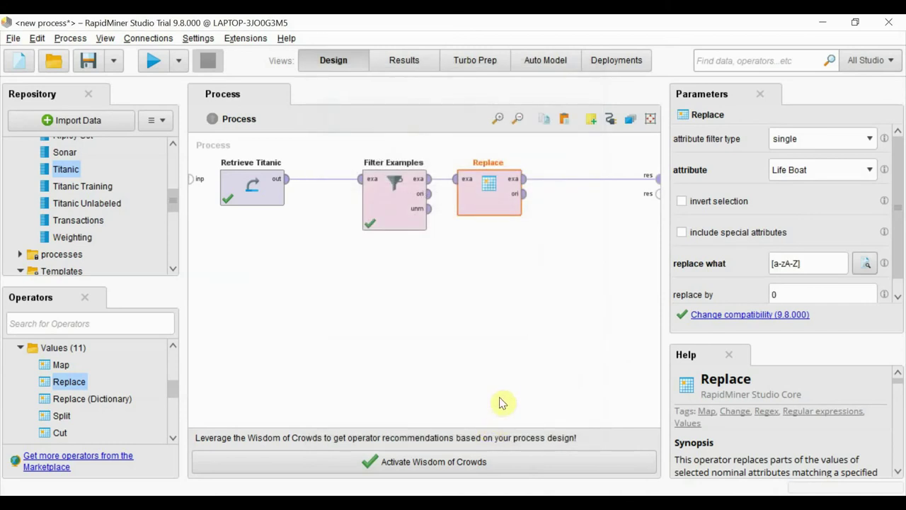
# - Run the process and examine the Life Boat column in the resulting example set
pyautogui.click(154, 61)
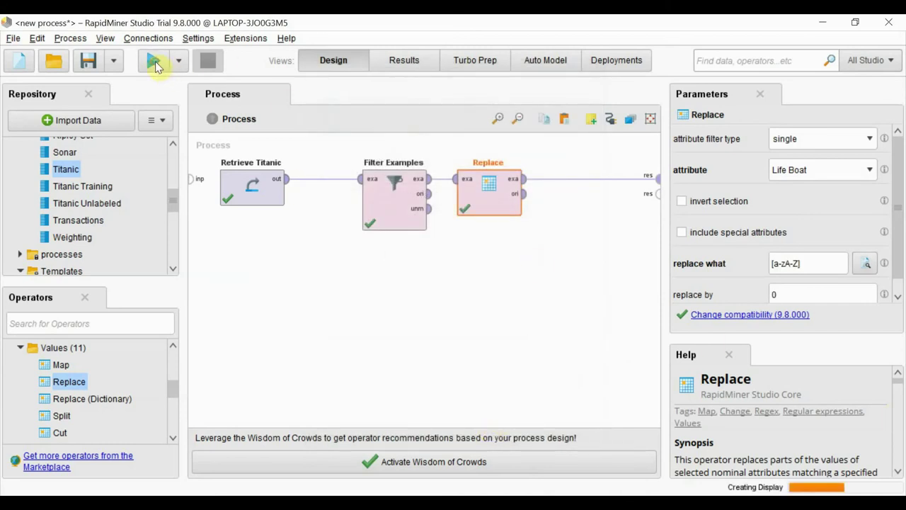
pyautogui.moveTo(546, 453); pyautogui.dragTo(476, 439)
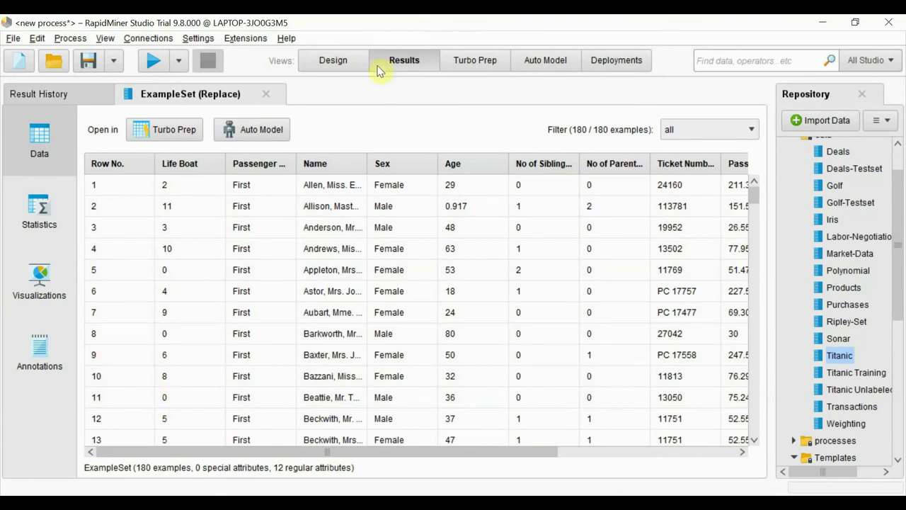
# - Remove the Replace operator and insert Replace Missing Values from the Cleansing operators' Missing group between Filter Examples and the result port
pyautogui.click(333, 61)
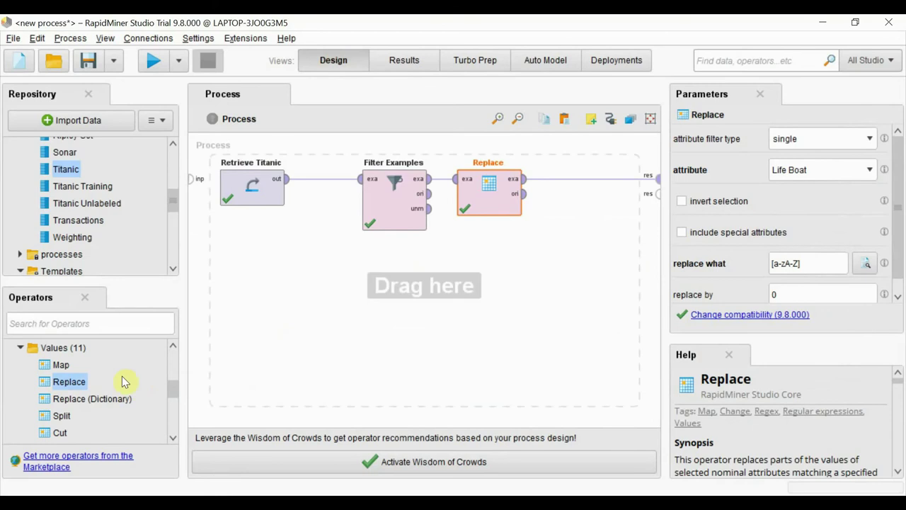
pyautogui.moveTo(173, 394); pyautogui.dragTo(177, 427)
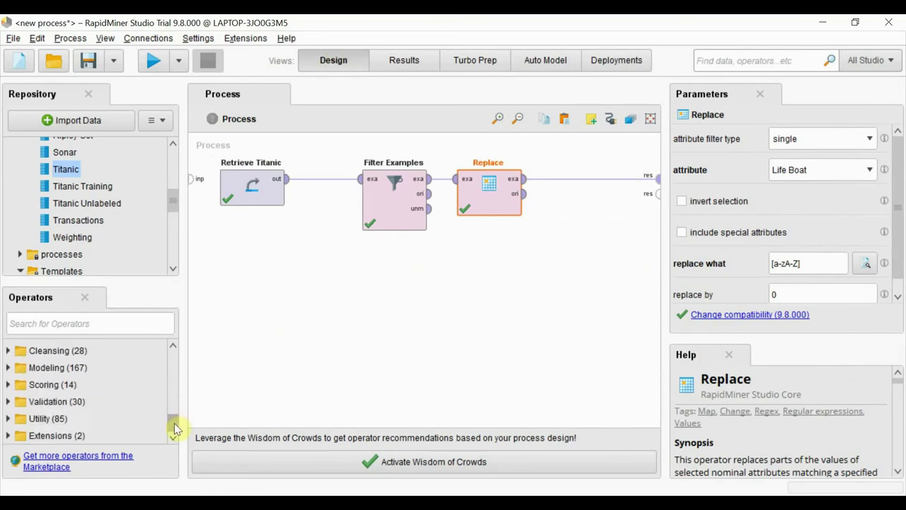
pyautogui.click(9, 351)
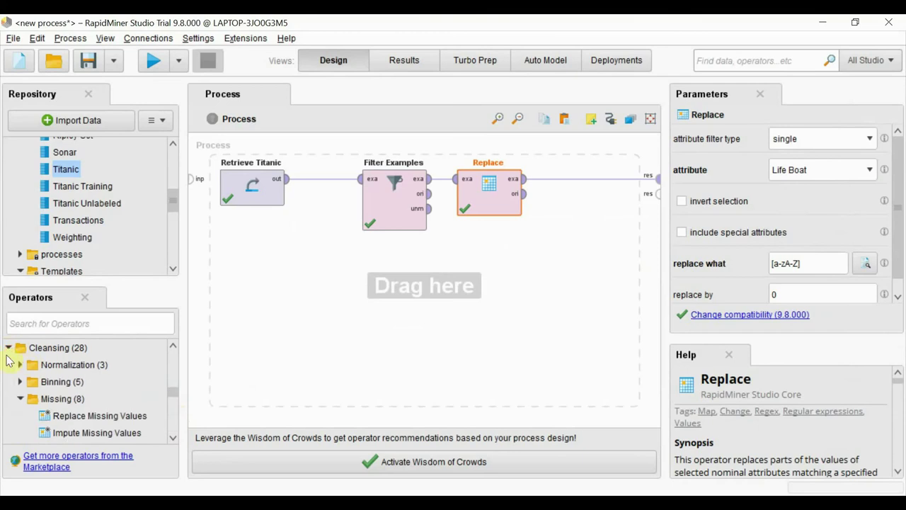
pyautogui.click(100, 418)
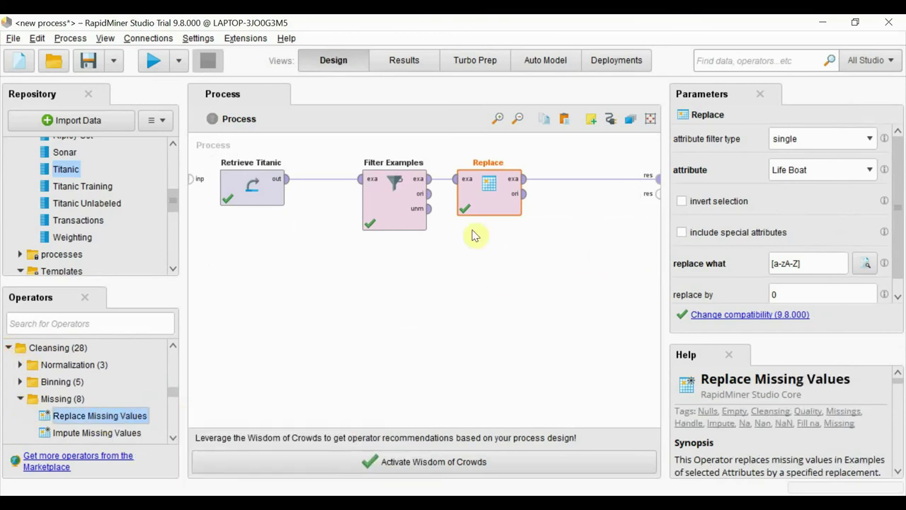
pyautogui.click(474, 205)
pyautogui.press('Delete')
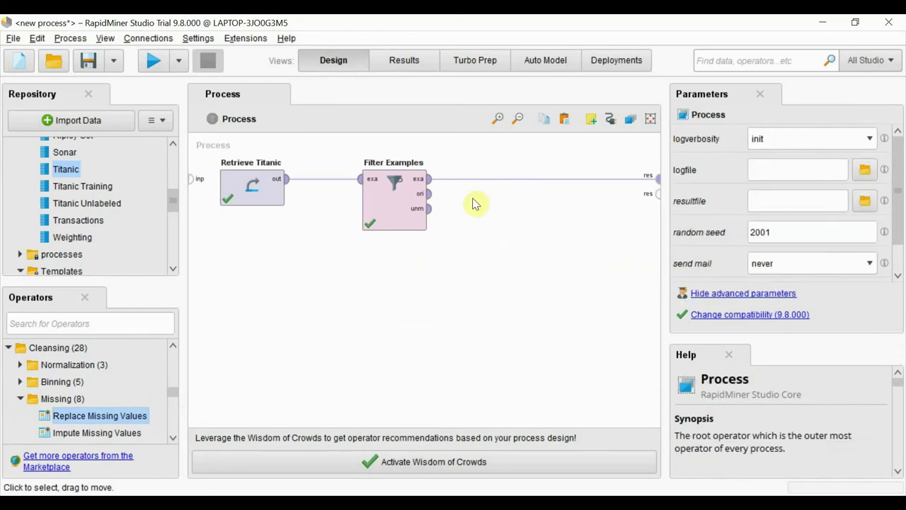
pyautogui.moveTo(100, 418); pyautogui.dragTo(494, 173)
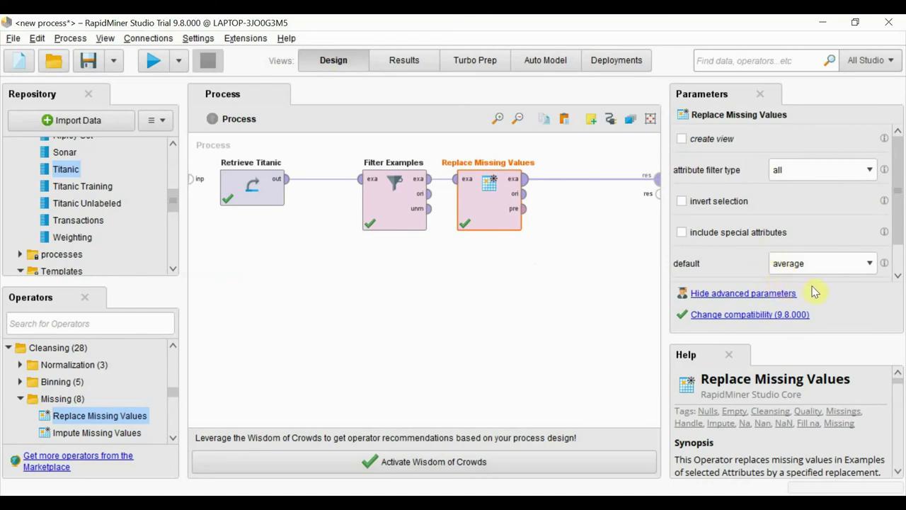
# - Run the process with Replace Missing Values and examine the resulting rows, including the Age column, through the last row
pyautogui.press('F9')
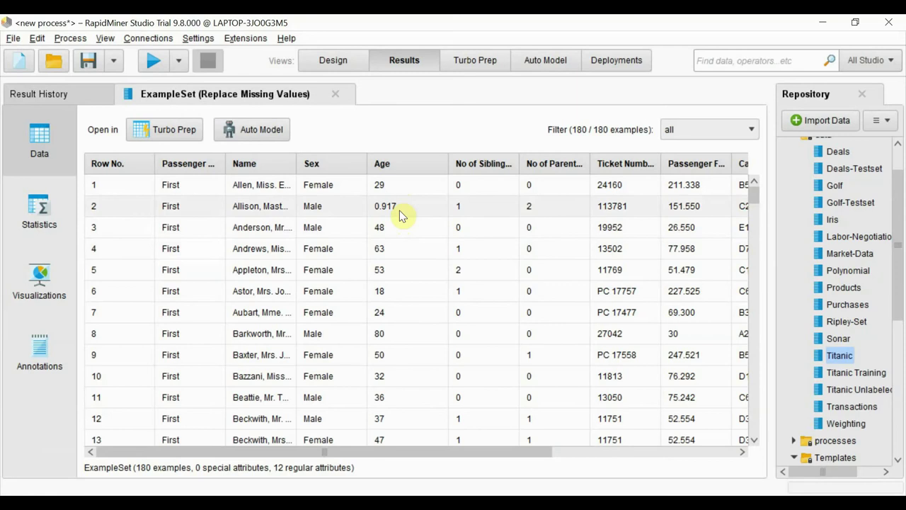
pyautogui.scroll(-2, 447, 249)
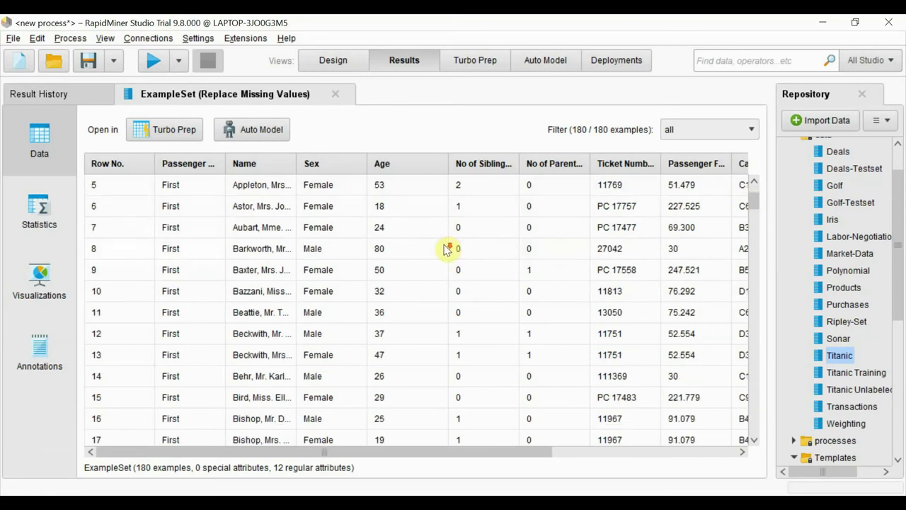
pyautogui.scroll(-3, 450, 360)
pyautogui.scroll(-8, 451, 361)
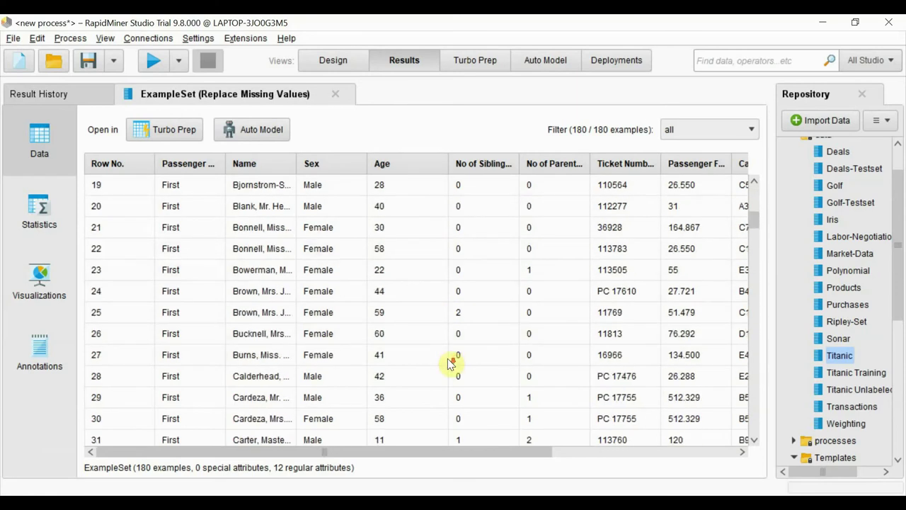
pyautogui.moveTo(753, 236); pyautogui.dragTo(750, 430)
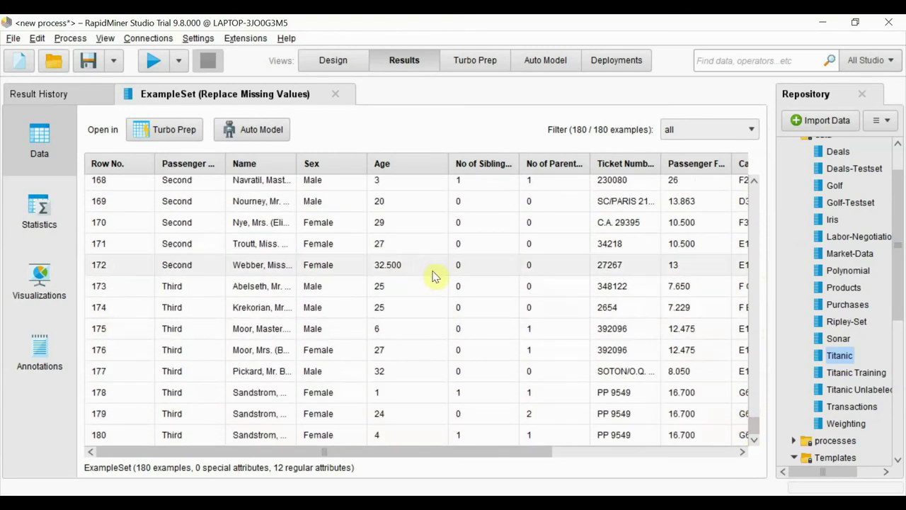
pyautogui.scroll(5, 435, 301)
pyautogui.scroll(2, 435, 301)
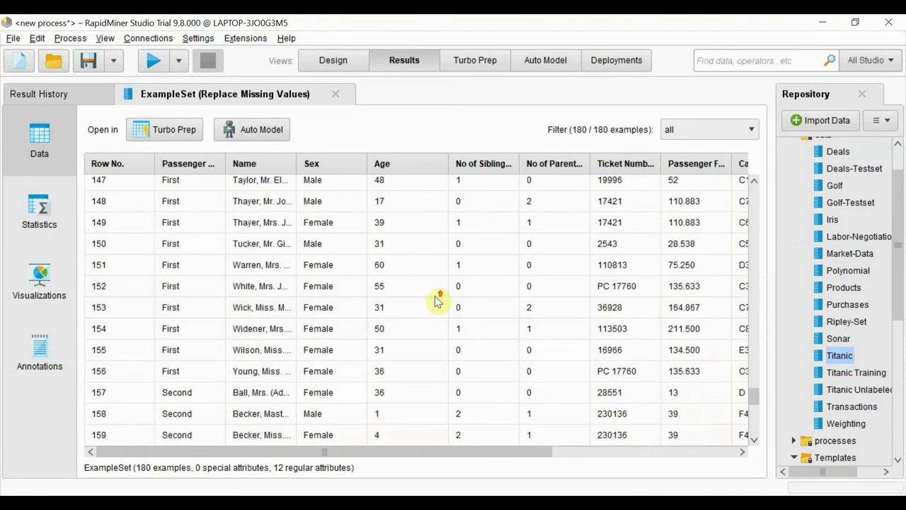
# - Swap Replace Missing Values for the Real to Integer operator from the attribute Types group and run the process
pyautogui.click(331, 60)
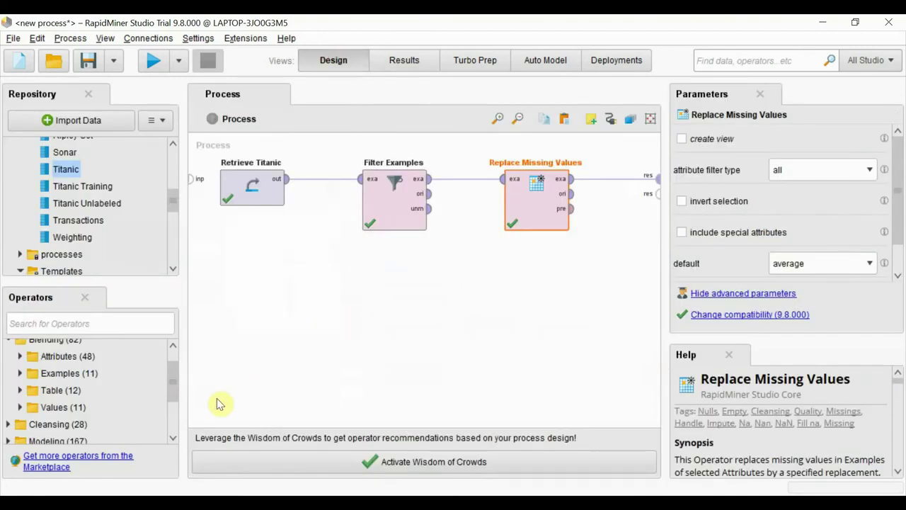
pyautogui.moveTo(63, 379)
pyautogui.click(21, 357)
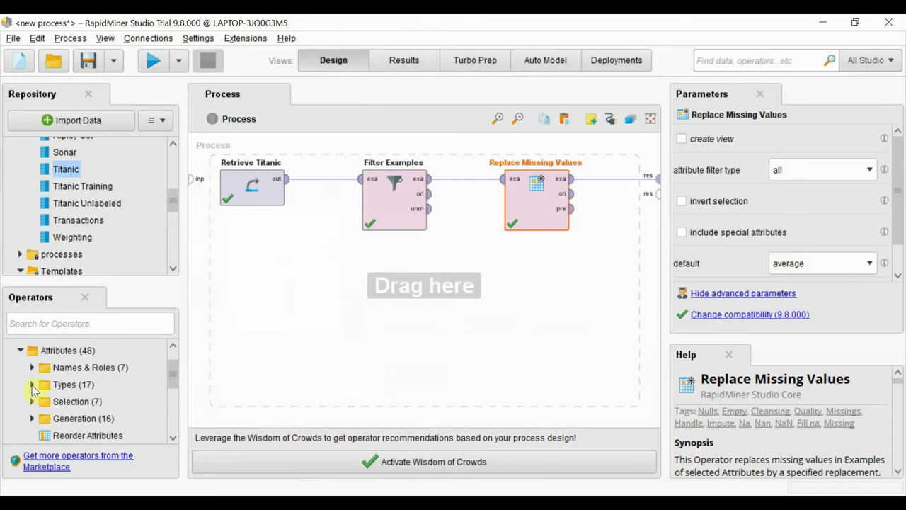
pyautogui.click(31, 384)
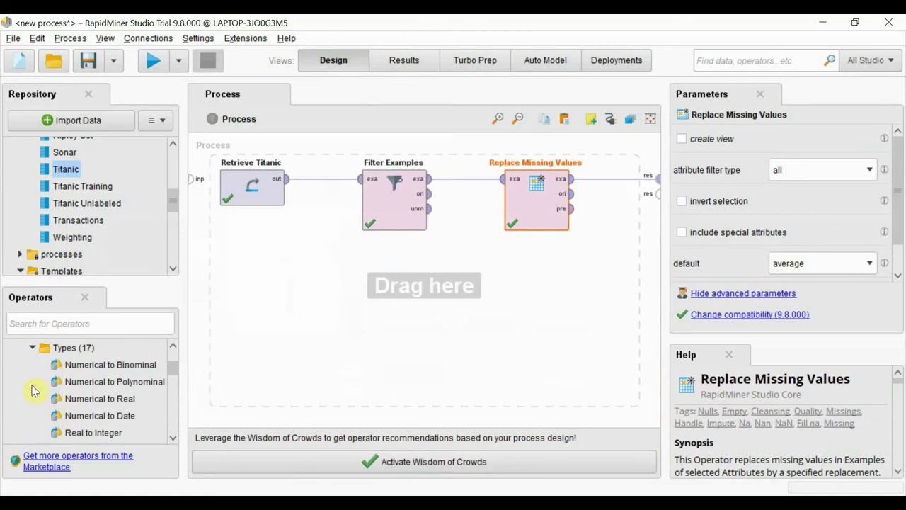
pyautogui.click(117, 432)
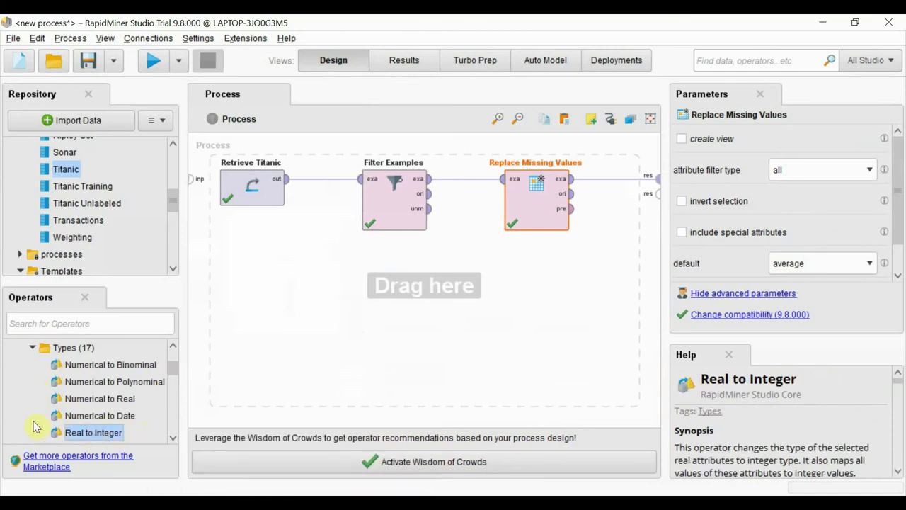
pyautogui.moveTo(97, 437); pyautogui.dragTo(171, 444)
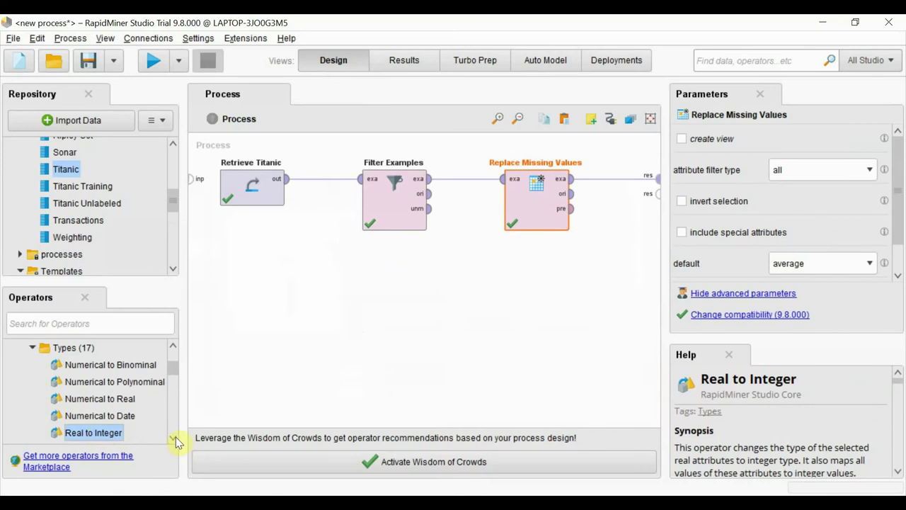
pyautogui.click(174, 439)
pyautogui.click(529, 210)
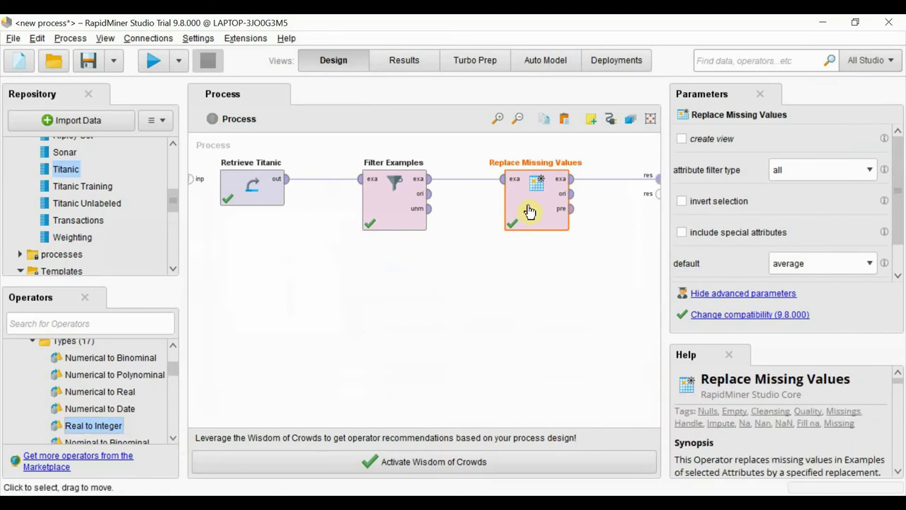
pyautogui.press('Delete')
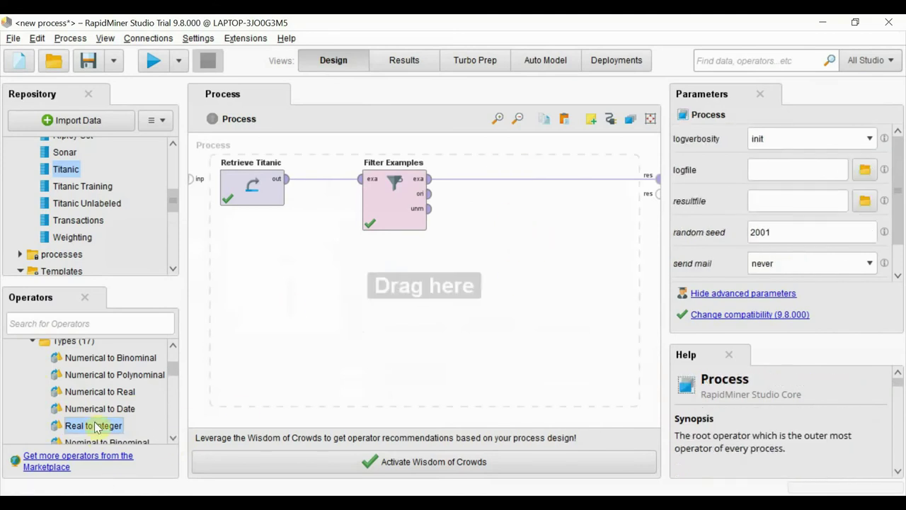
pyautogui.moveTo(95, 430); pyautogui.dragTo(506, 186)
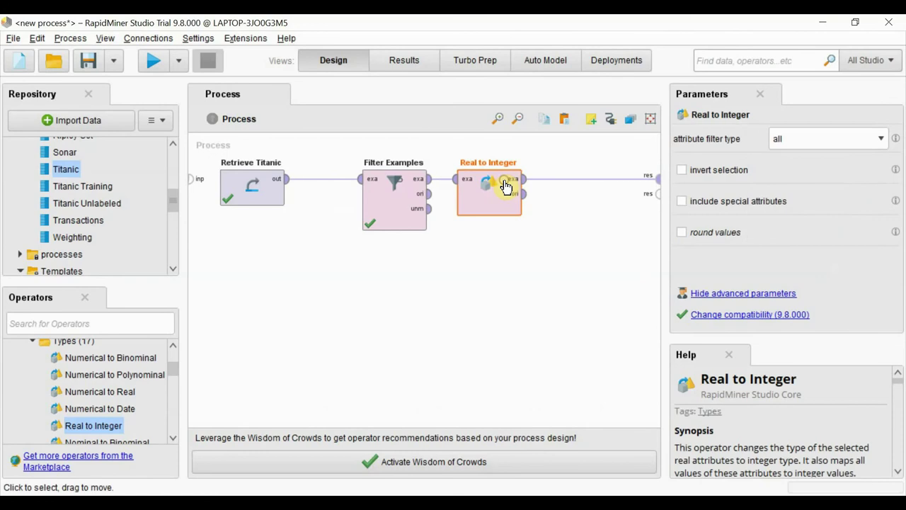
pyautogui.click(283, 142)
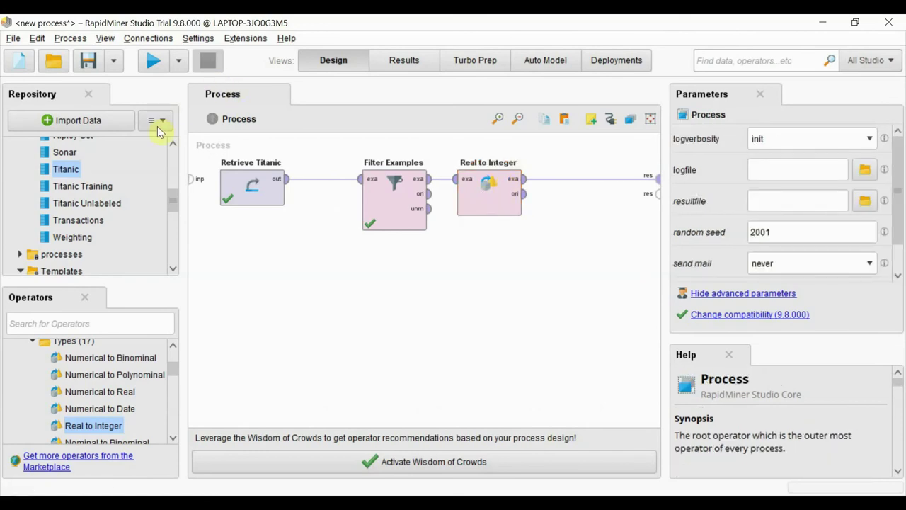
pyautogui.click(154, 63)
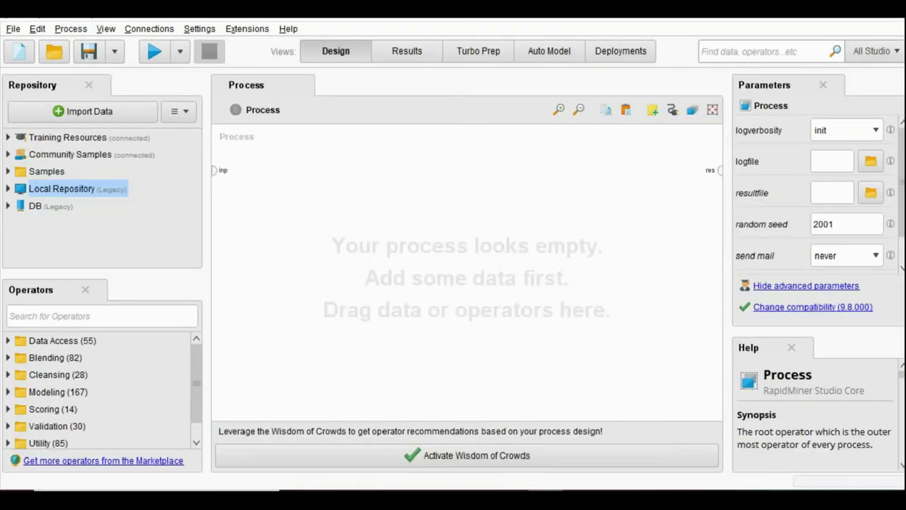
# - Add the BelfastBikes dataset from the Local Repository to the empty process and connect its output to the result port
pyautogui.click(9, 190)
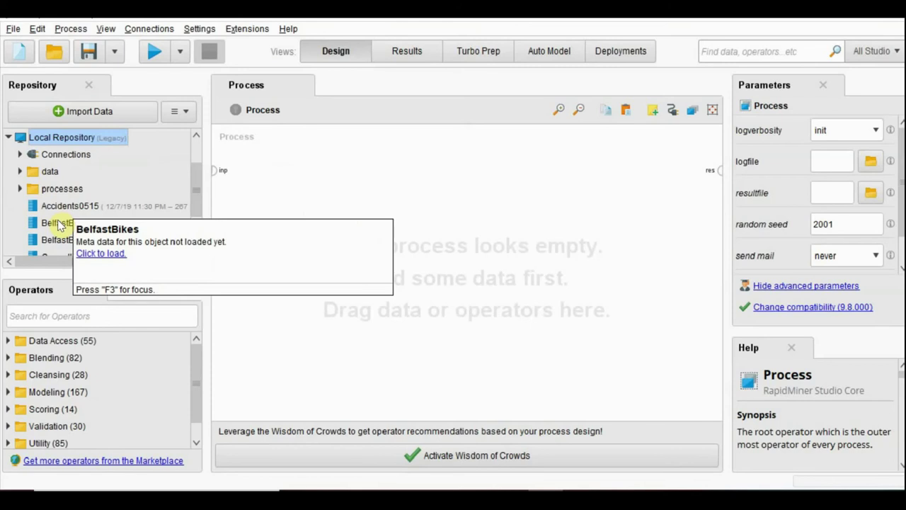
pyautogui.moveTo(62, 223); pyautogui.dragTo(304, 179)
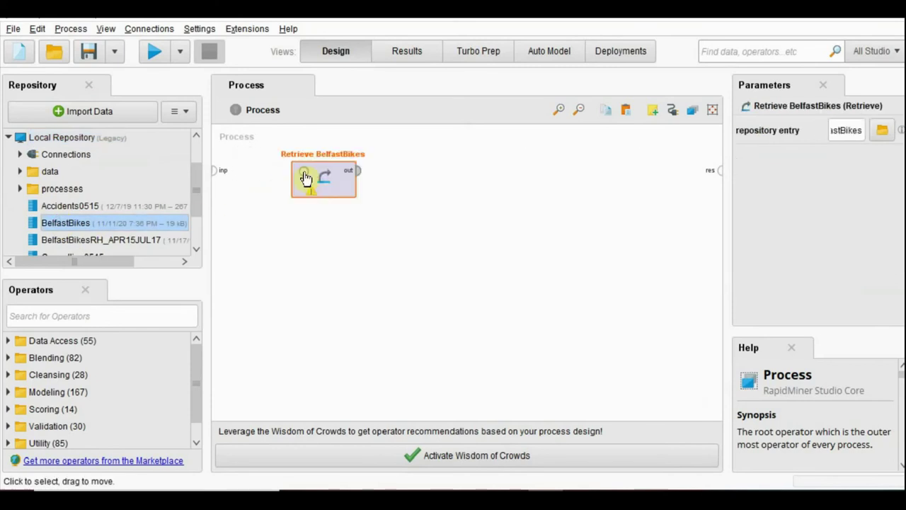
pyautogui.click(357, 170)
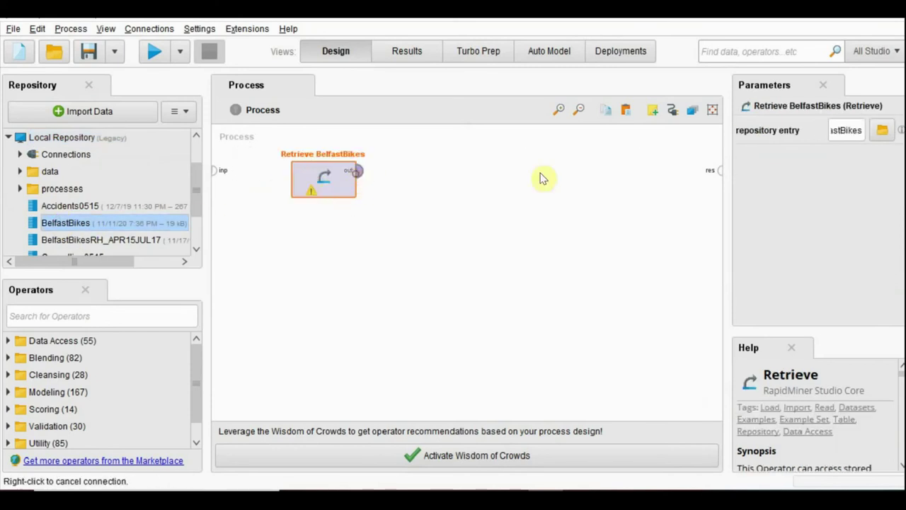
pyautogui.click(720, 171)
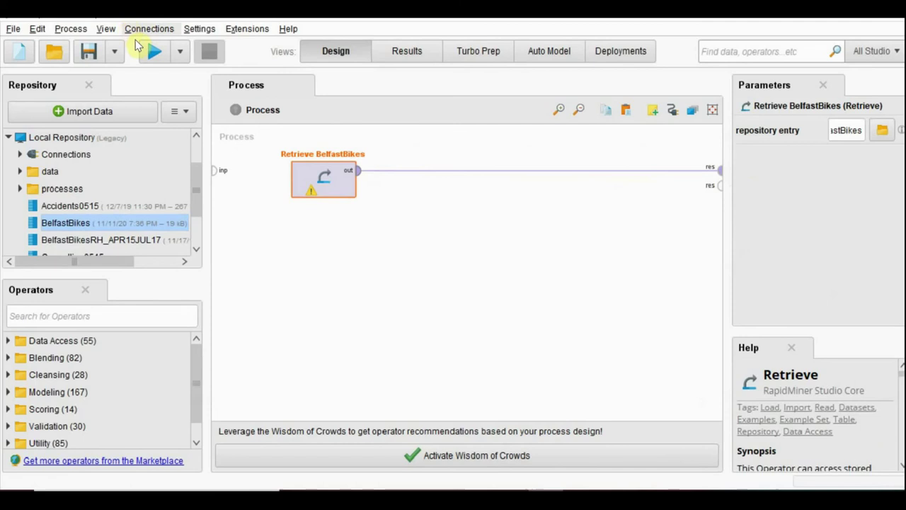
# - Run the process and widen the Place name column to read the full BelfastBikes station names
pyautogui.click(155, 52)
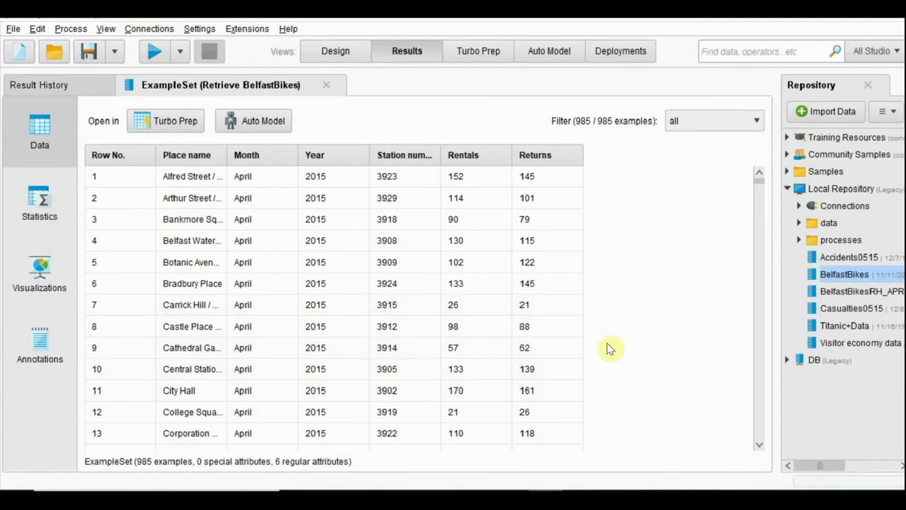
pyautogui.moveTo(225, 154); pyautogui.dragTo(322, 155)
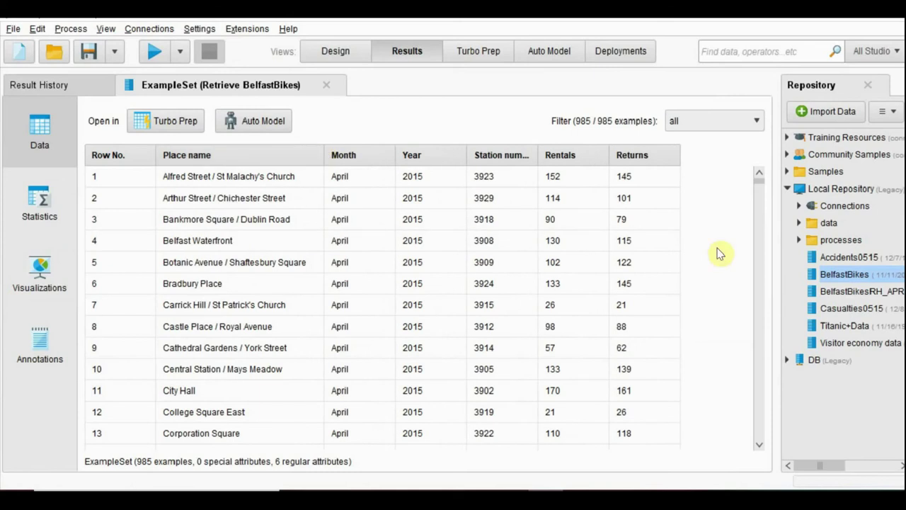
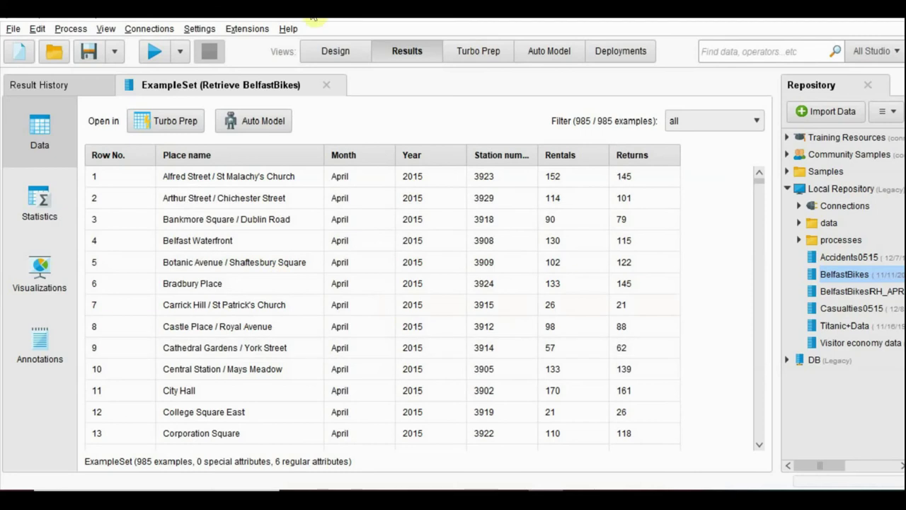
# - Insert the Select Attributes operator from the attribute Selection group between Retrieve BelfastBikes and the result port
pyautogui.click(332, 51)
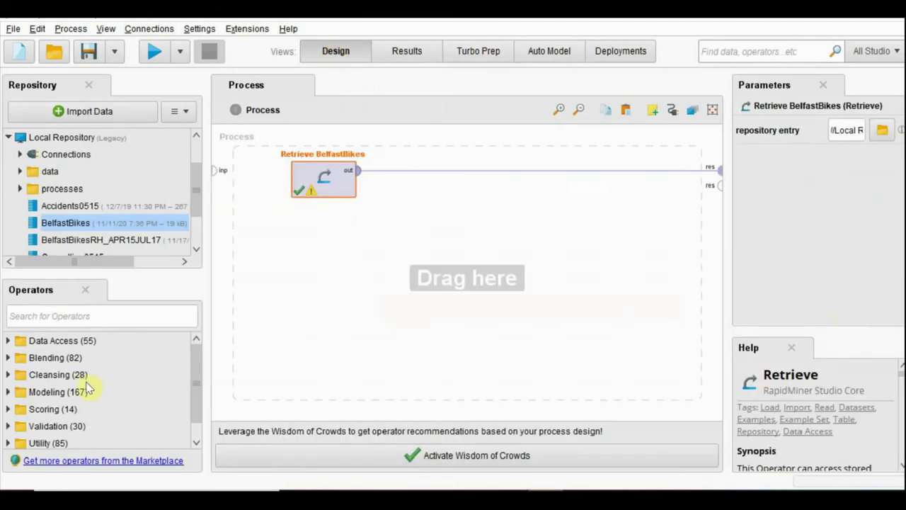
pyautogui.click(10, 358)
pyautogui.click(21, 375)
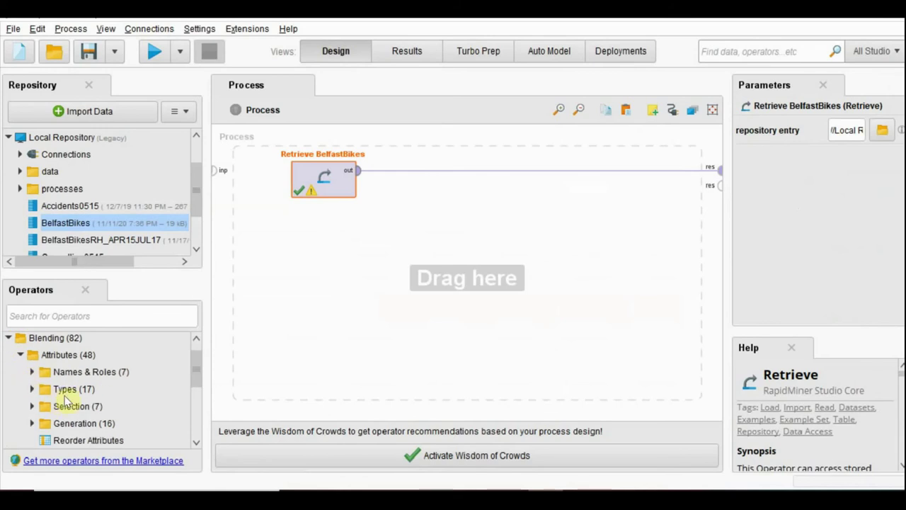
pyautogui.click(45, 406)
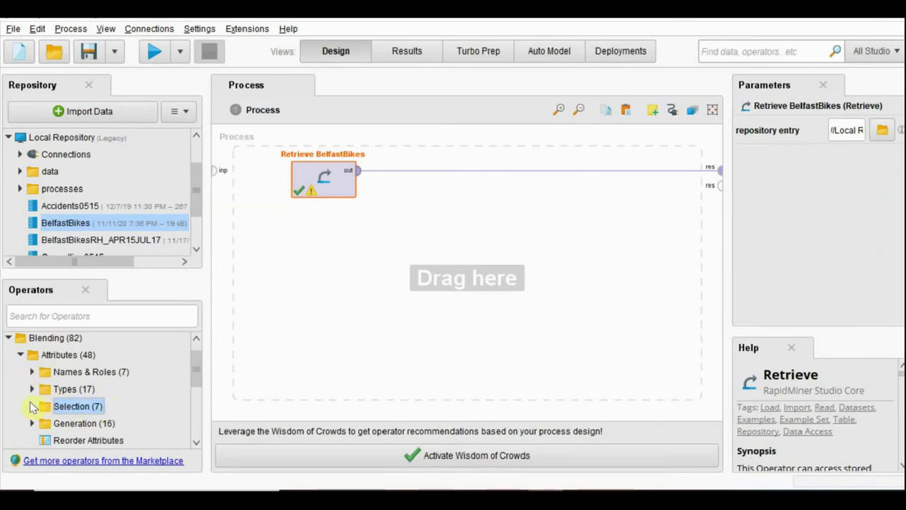
pyautogui.click(31, 405)
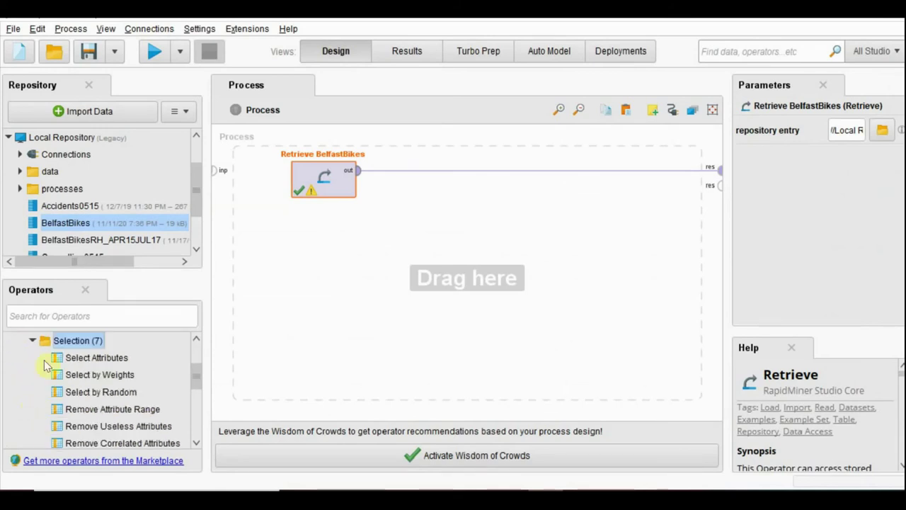
pyautogui.moveTo(75, 357); pyautogui.dragTo(464, 171)
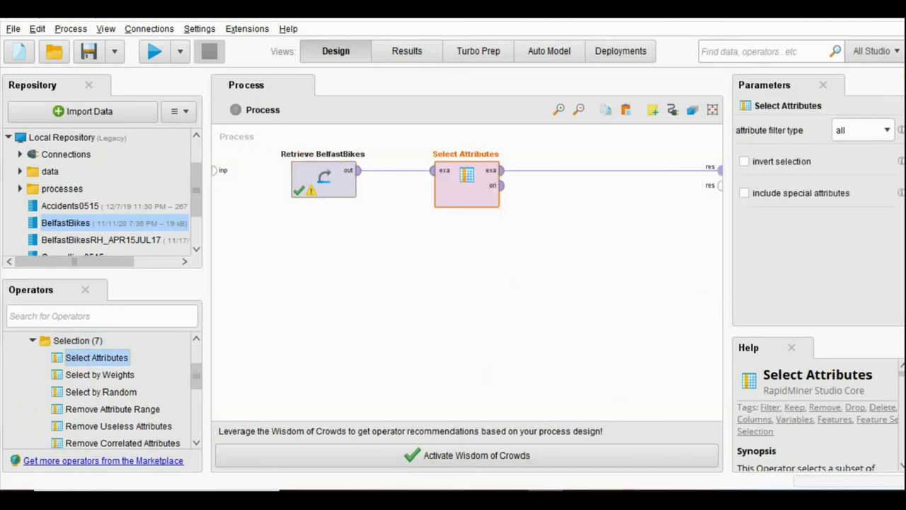
# - Set the Select Attributes filter type to subset with Month, Rentals and Year selected, and run the process
pyautogui.click(886, 130)
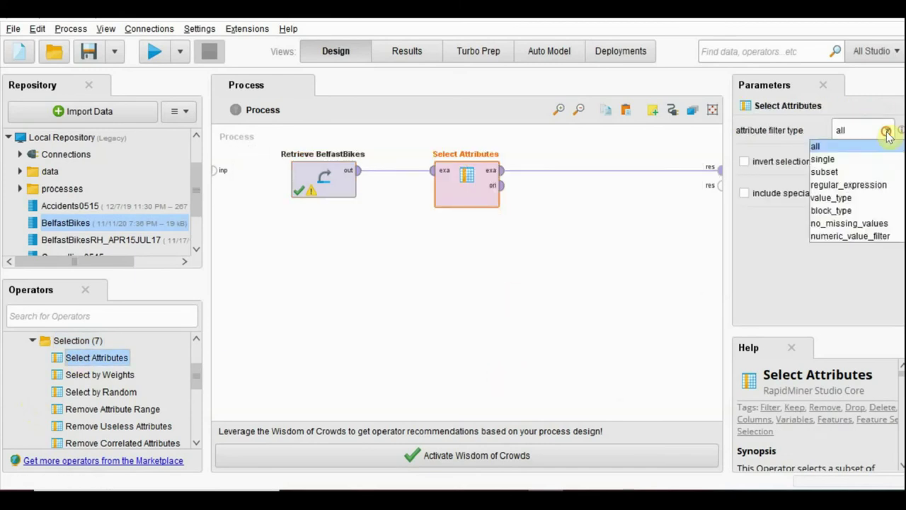
pyautogui.click(841, 171)
pyautogui.click(854, 167)
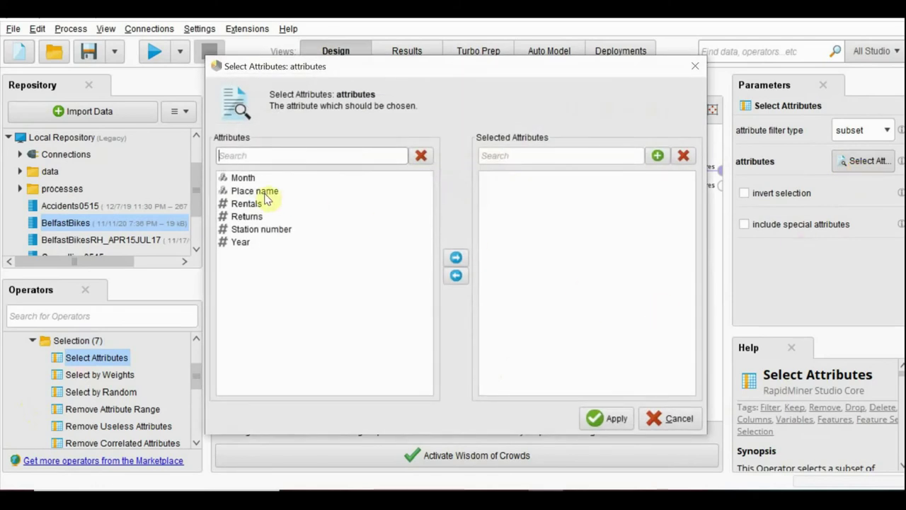
pyautogui.click(244, 178)
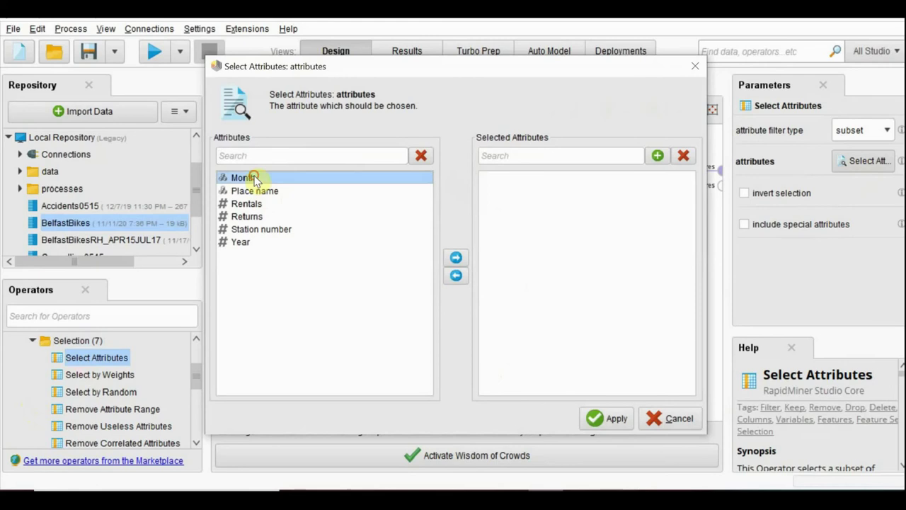
pyautogui.click(455, 258)
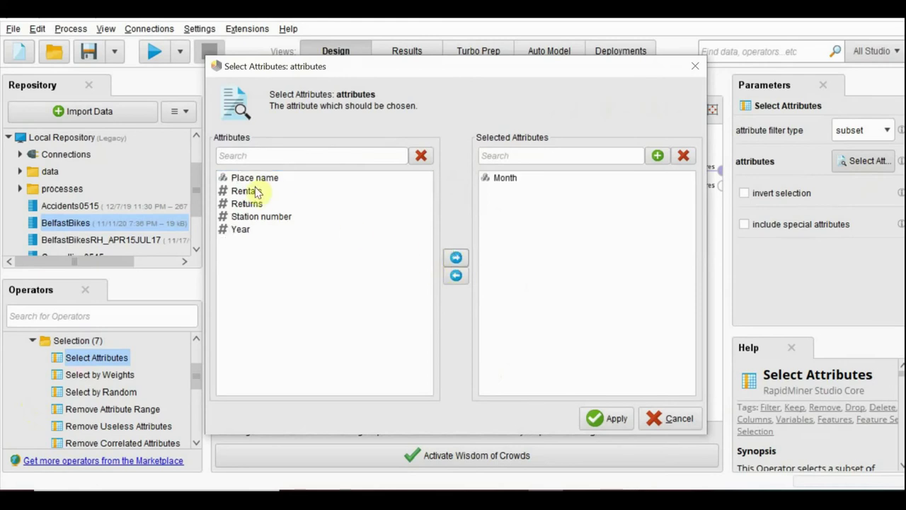
pyautogui.click(248, 192)
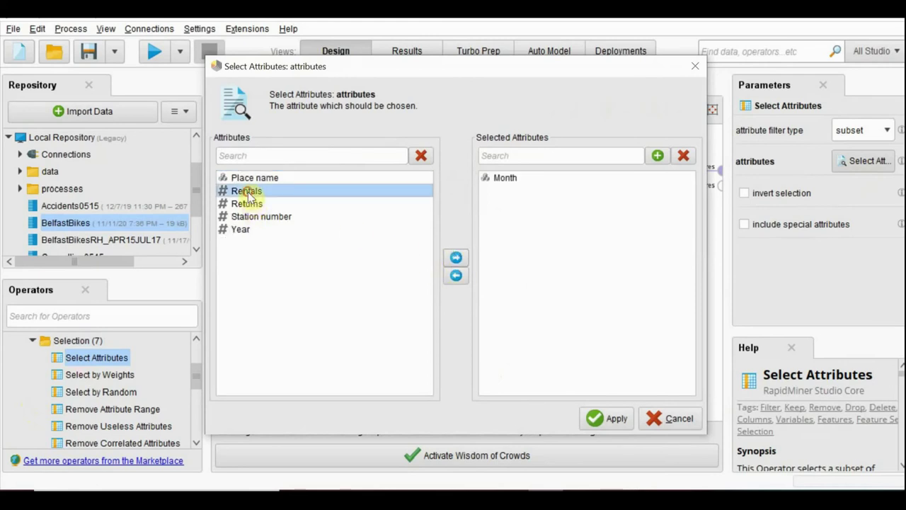
pyautogui.click(456, 257)
pyautogui.click(260, 218)
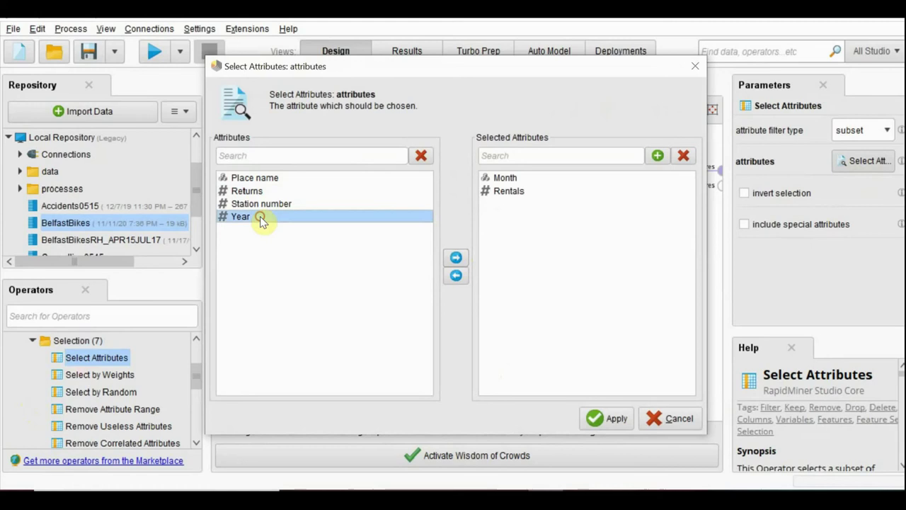
pyautogui.click(455, 258)
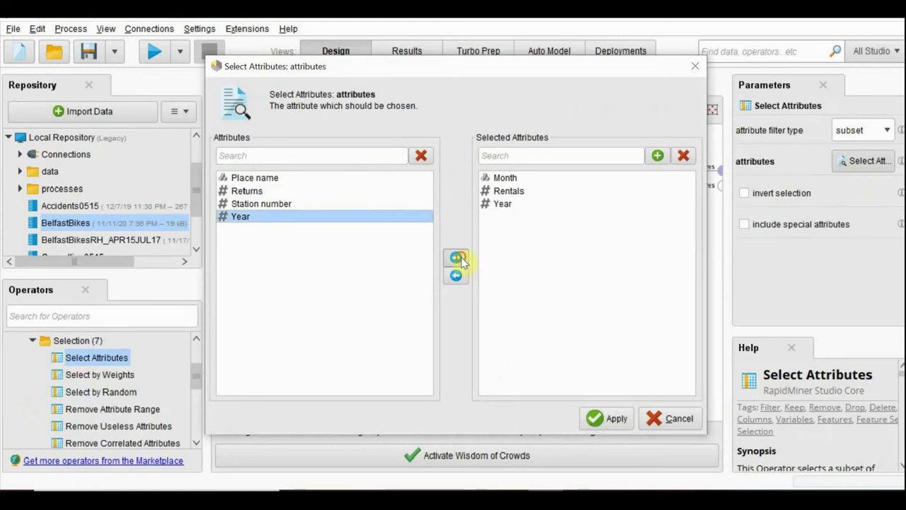
pyautogui.click(607, 422)
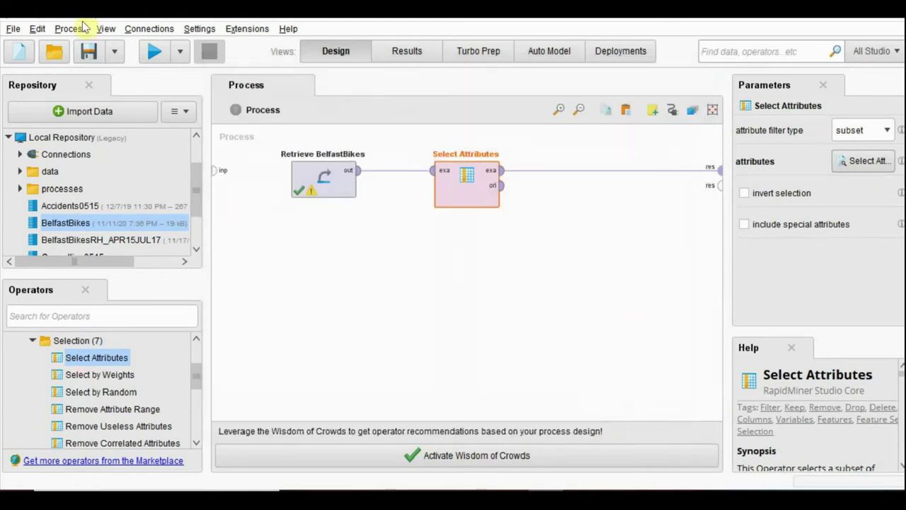
pyautogui.click(149, 55)
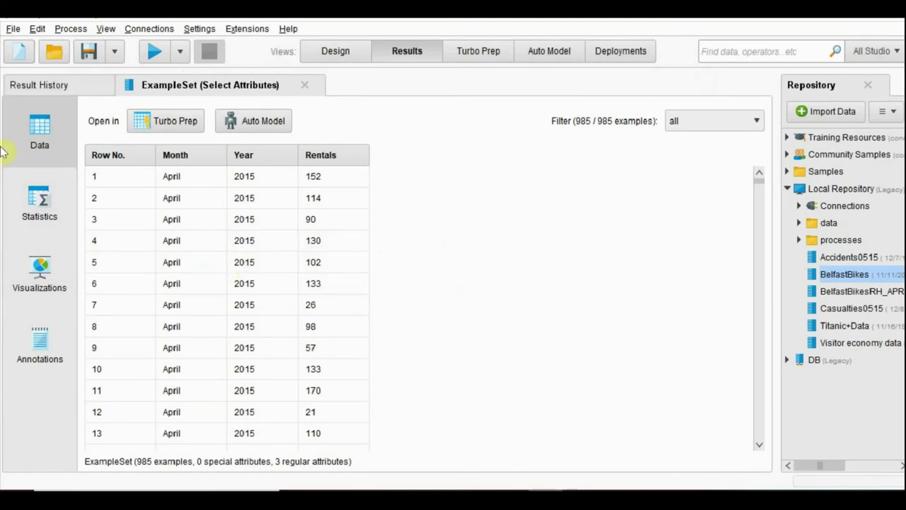
# - Visualize the results as a Bar (Column) plot with Rentals as the X-axis column
pyautogui.click(42, 284)
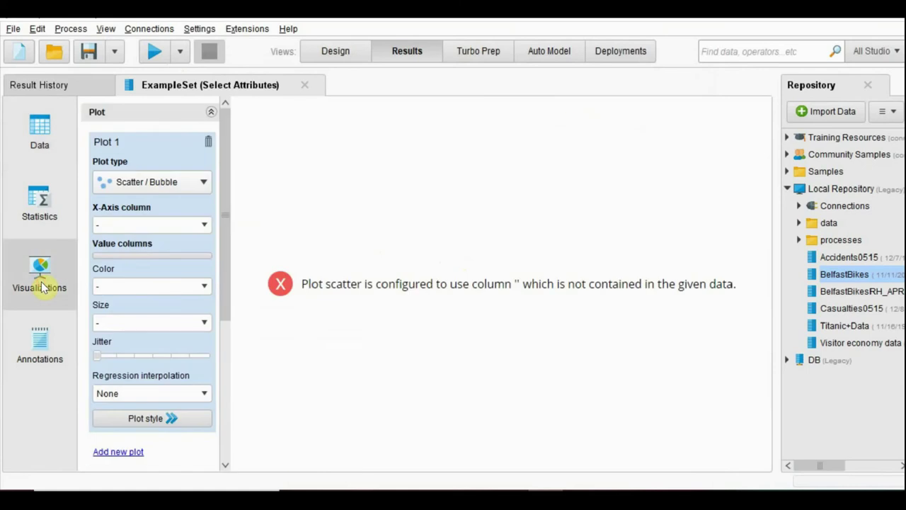
pyautogui.click(204, 184)
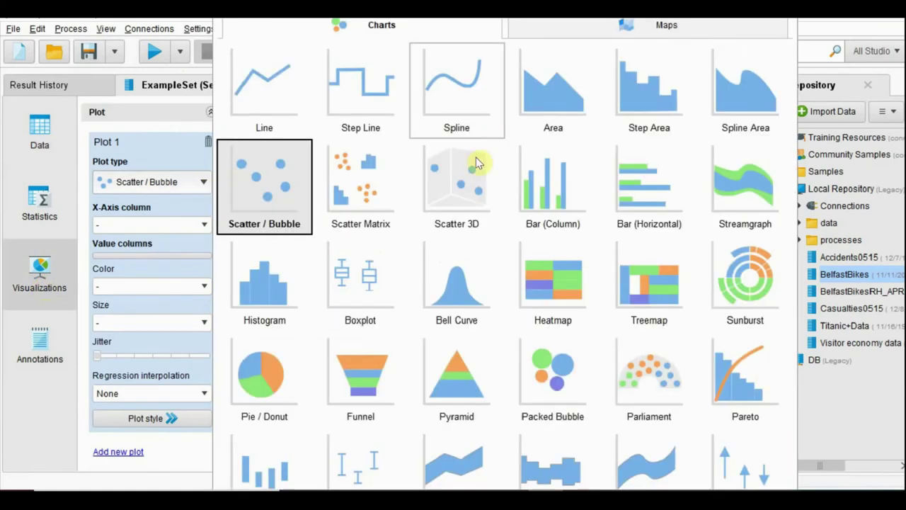
pyautogui.click(574, 192)
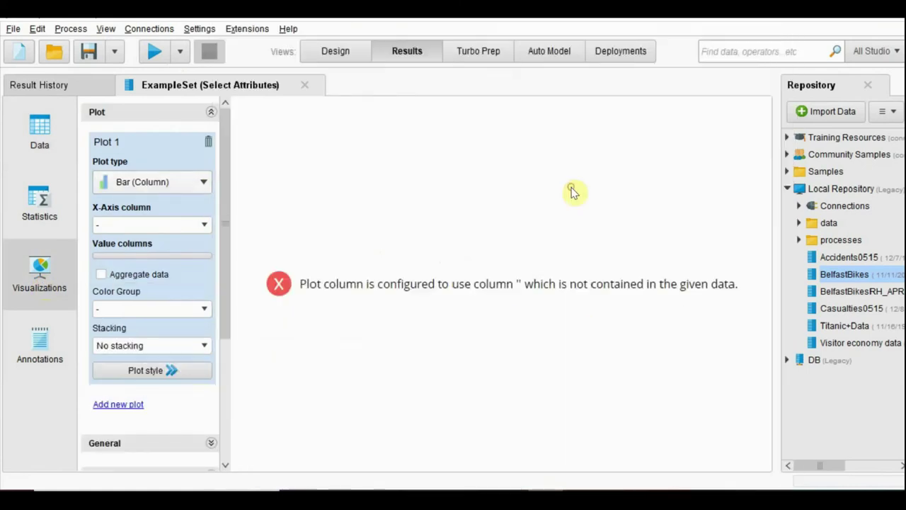
pyautogui.click(203, 226)
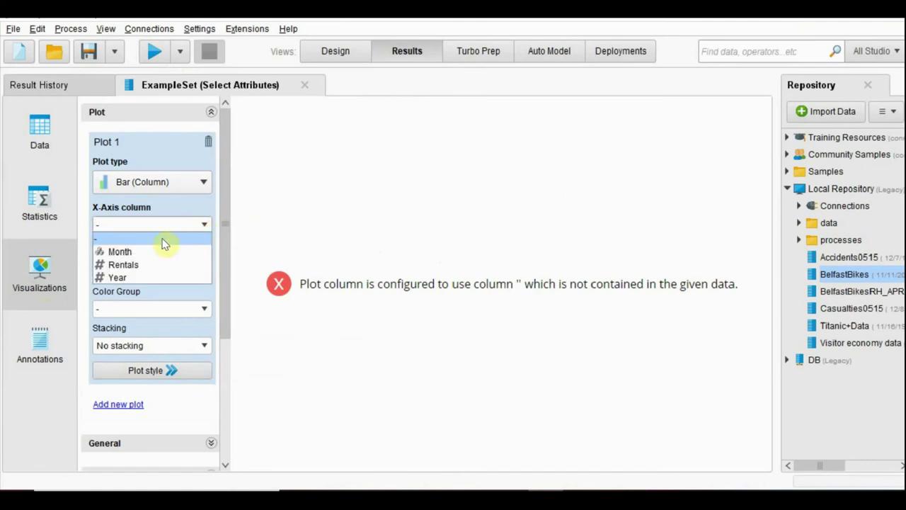
pyautogui.click(123, 264)
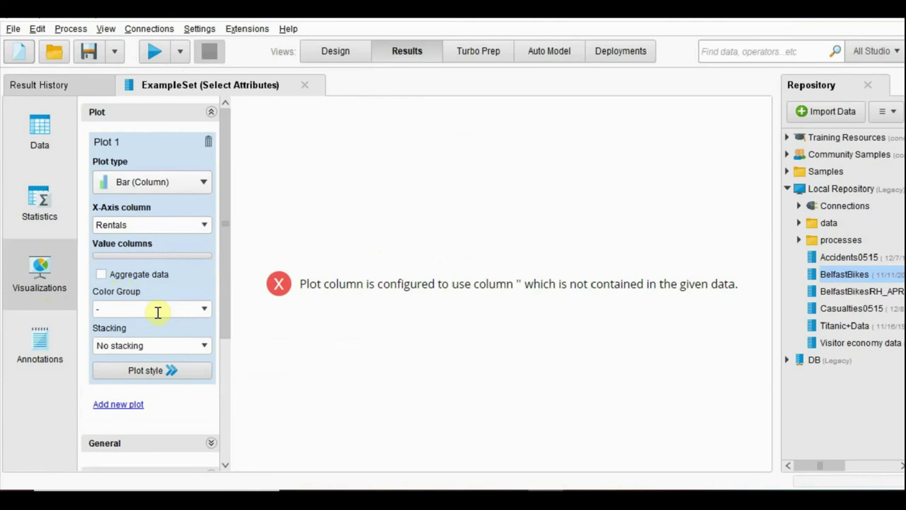
# - Aggregate the bar plot by Month with Year as the color group and Rentals as the value column, and inspect the bars
pyautogui.click(101, 275)
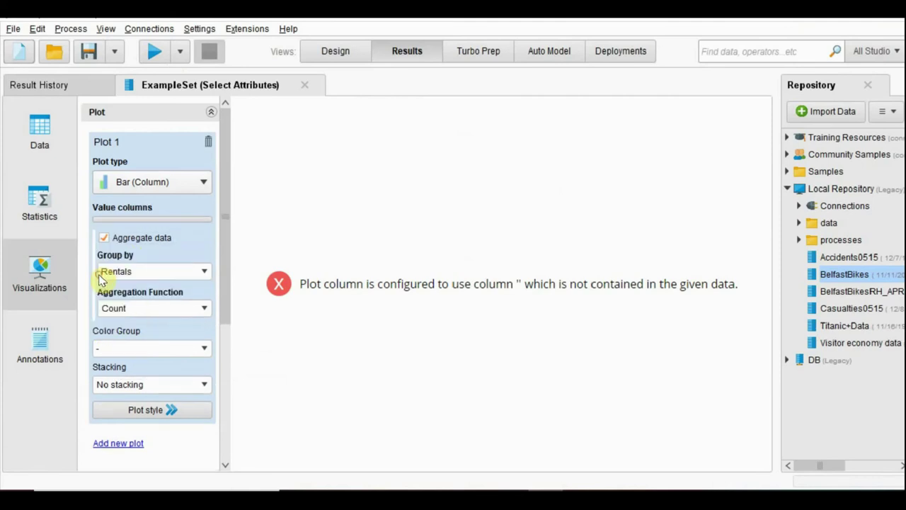
pyautogui.click(204, 275)
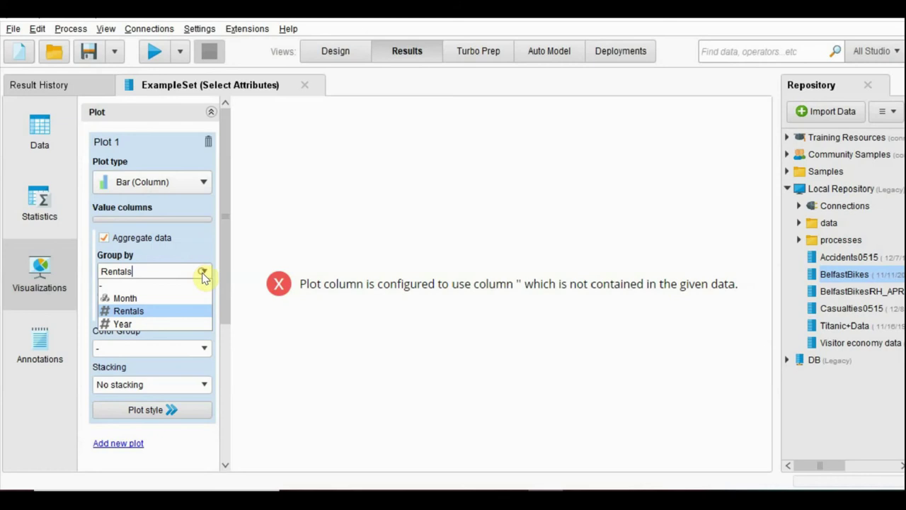
pyautogui.click(186, 297)
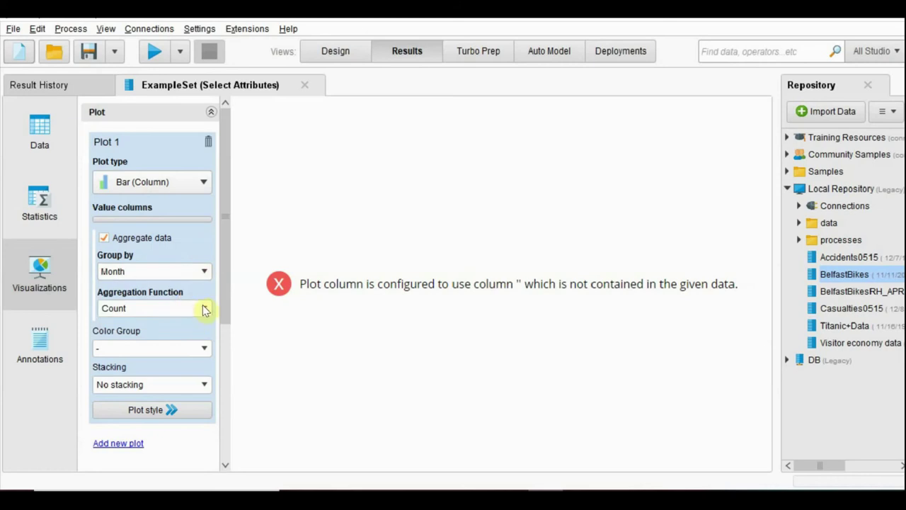
pyautogui.click(204, 349)
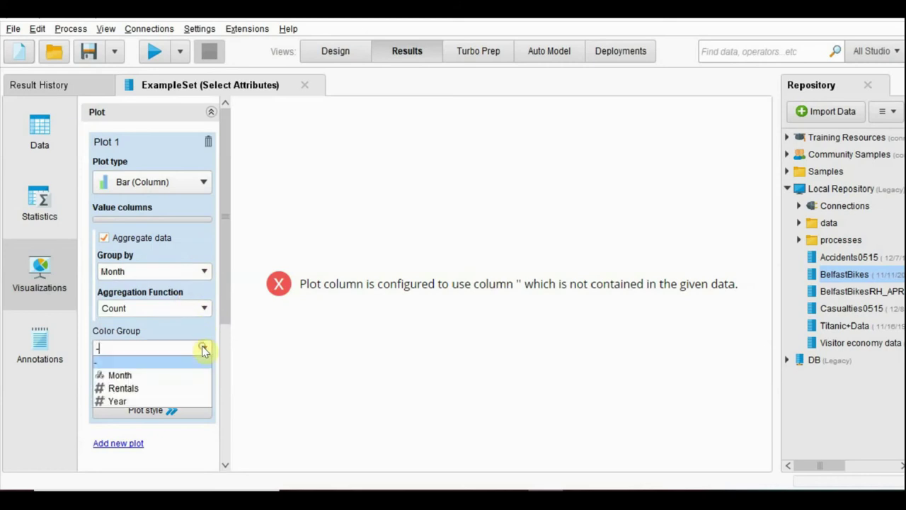
pyautogui.click(175, 400)
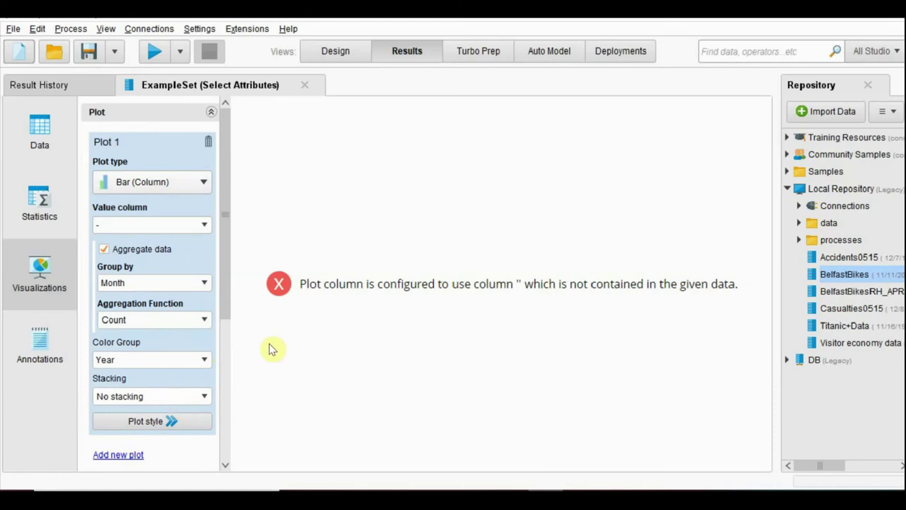
pyautogui.click(204, 226)
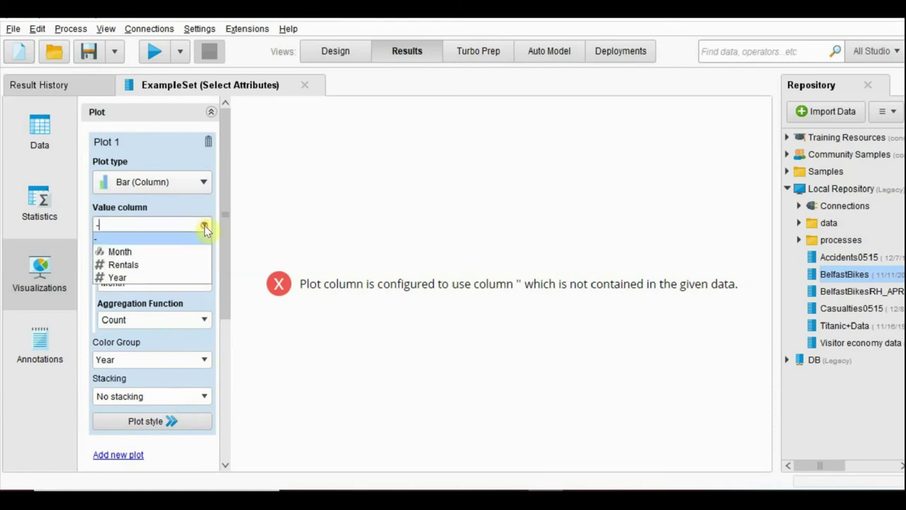
pyautogui.click(168, 267)
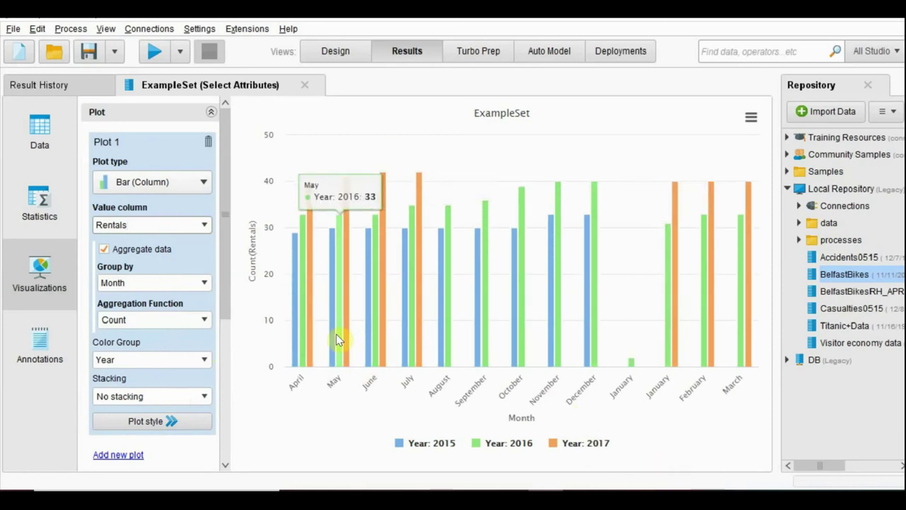
pyautogui.moveTo(373, 375)
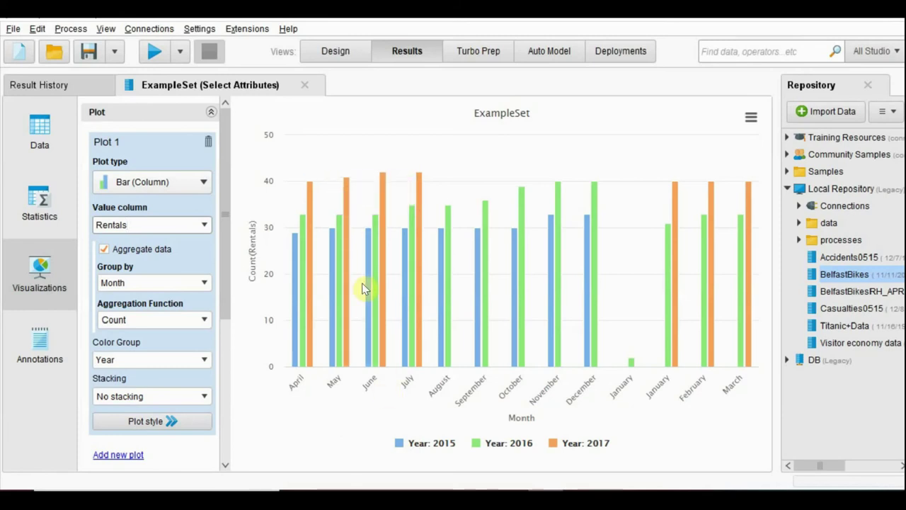
pyautogui.moveTo(386, 190)
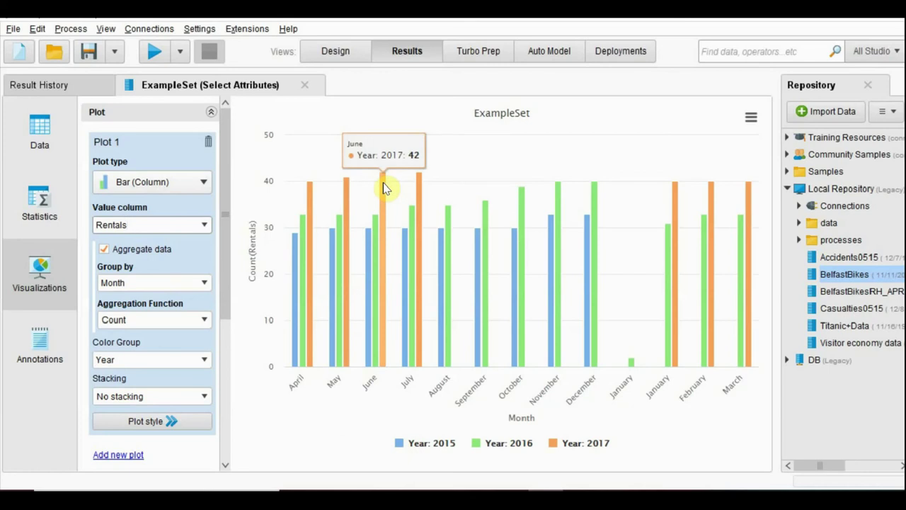
pyautogui.moveTo(420, 191)
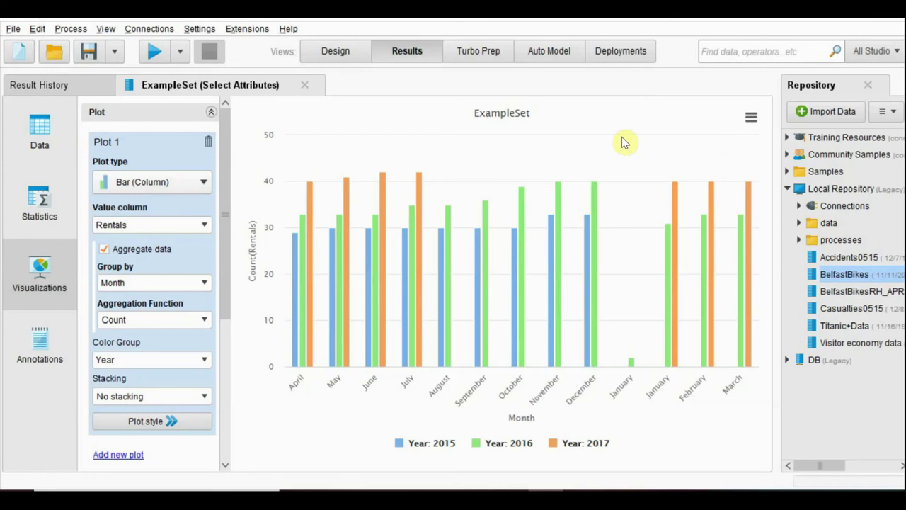
# - Remove Year and Month from the Select Attributes subset in the process design and add Place name alongside Rentals
pyautogui.click(336, 50)
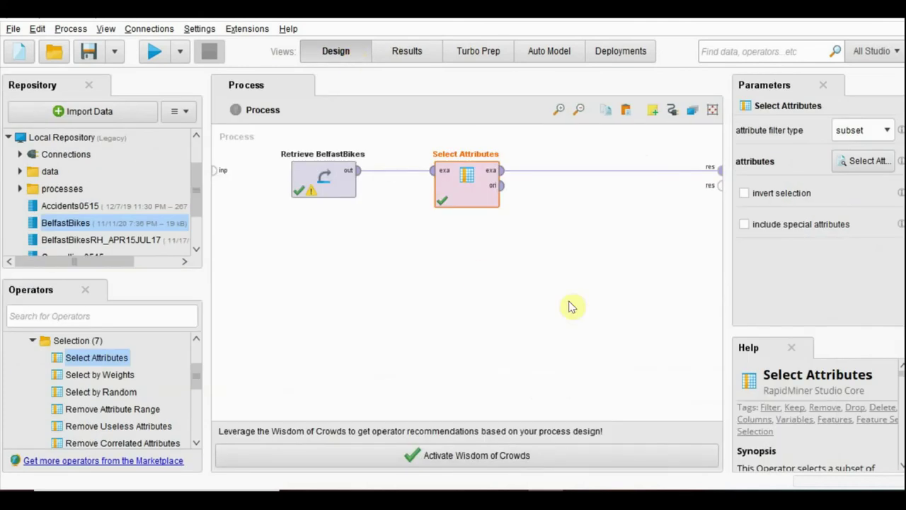
pyautogui.click(869, 163)
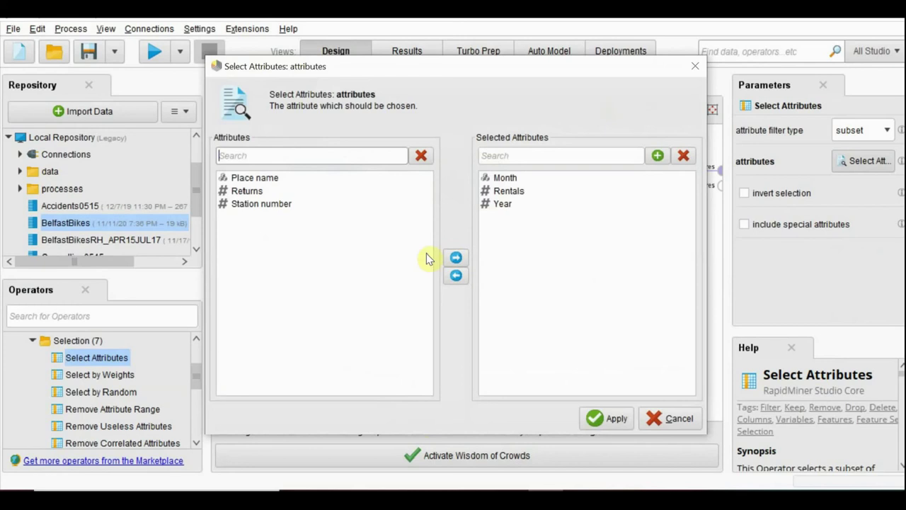
pyautogui.click(500, 205)
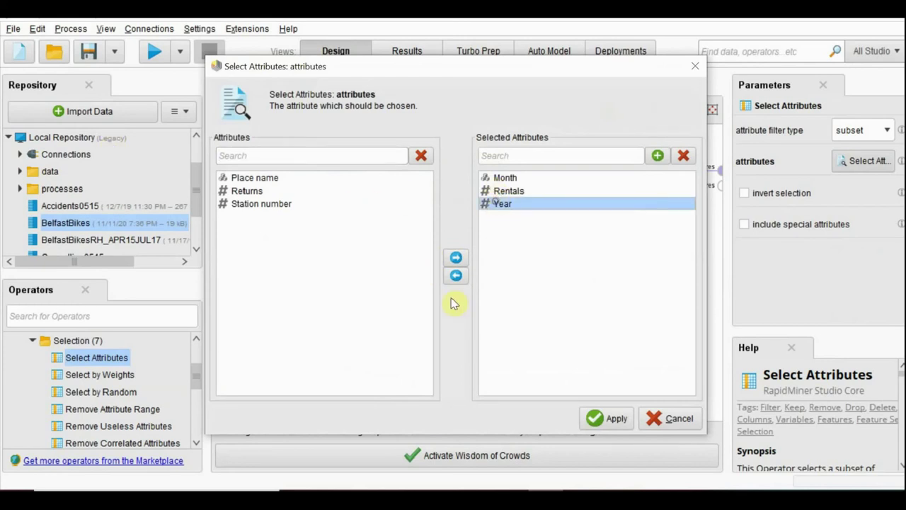
pyautogui.click(454, 277)
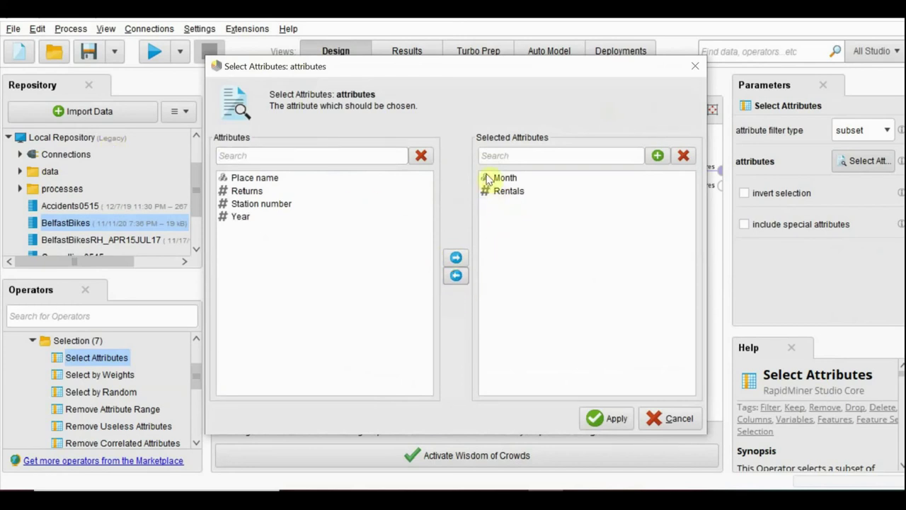
pyautogui.click(488, 179)
pyautogui.click(456, 276)
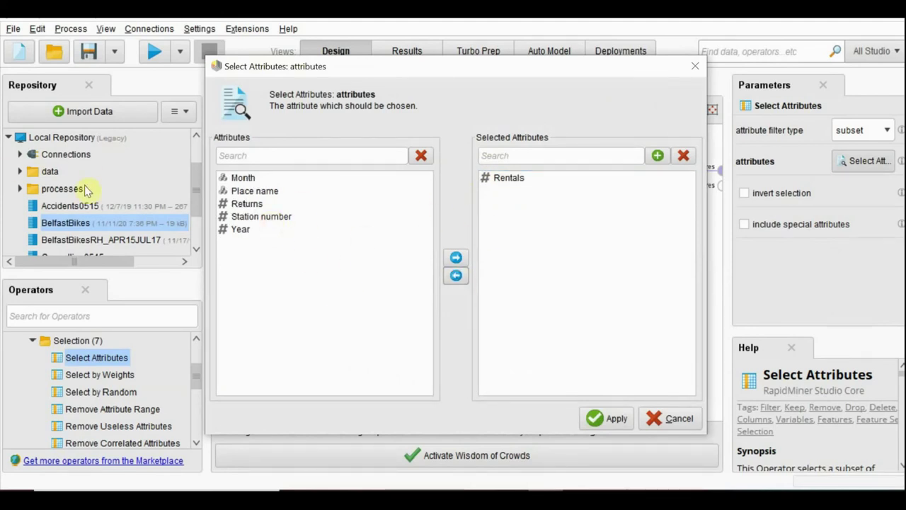
pyautogui.click(259, 192)
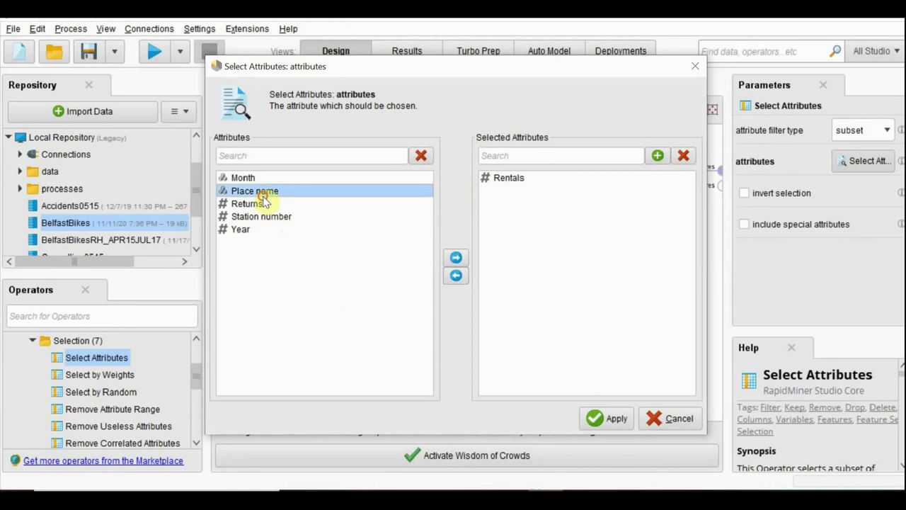
pyautogui.click(455, 258)
pyautogui.click(615, 420)
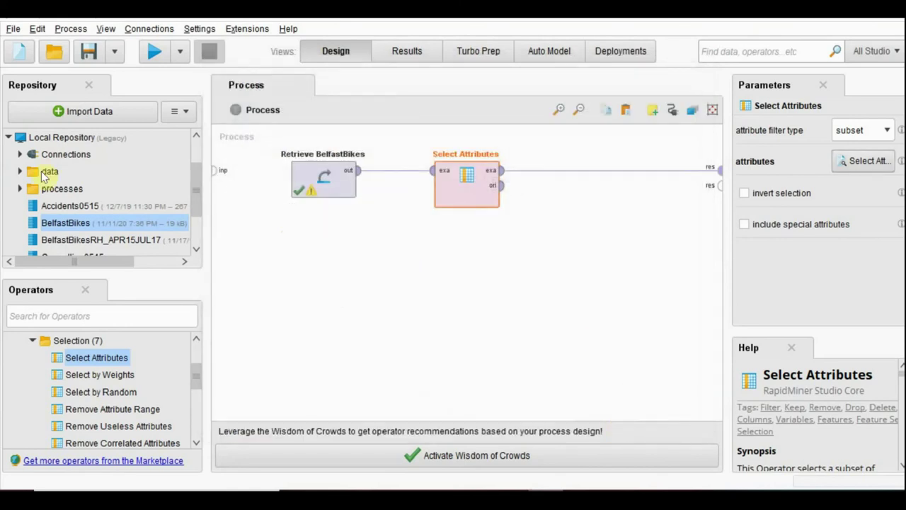
# - Run the process with the new attribute subset and widen the Place name column in the results
pyautogui.click(154, 51)
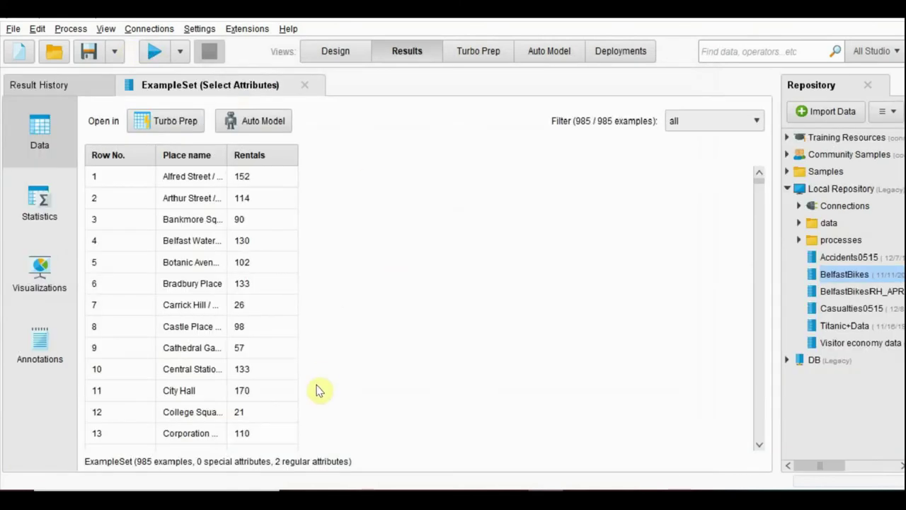
pyautogui.moveTo(226, 158); pyautogui.dragTo(298, 160)
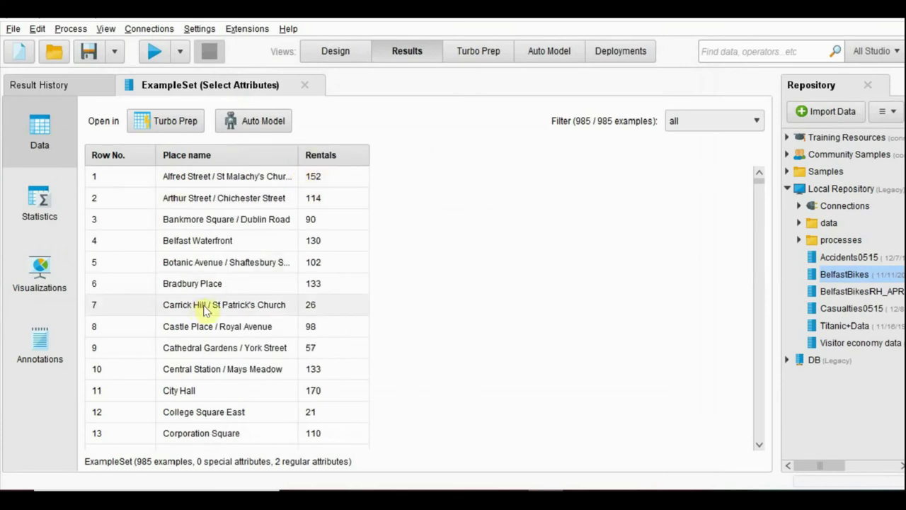
# - Visualize the results as a Bar (Horizontal) plot with Rentals as the value column
pyautogui.click(43, 301)
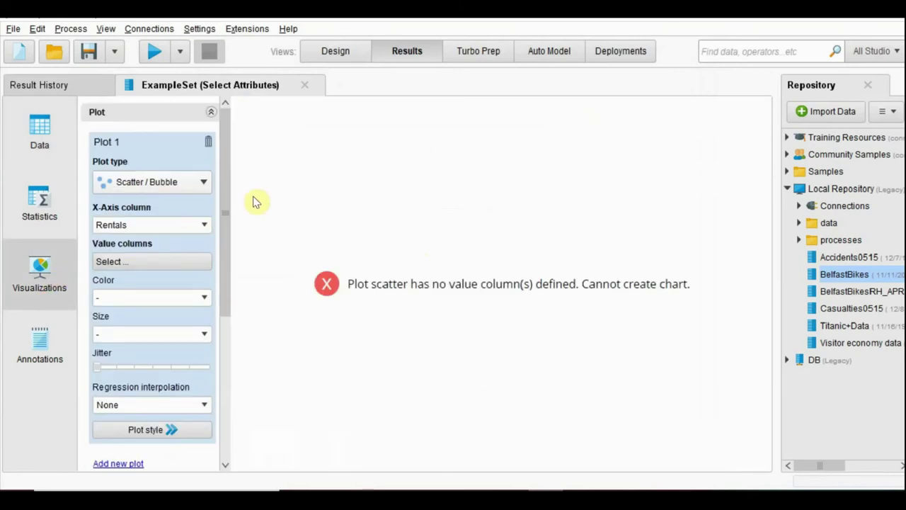
pyautogui.click(206, 183)
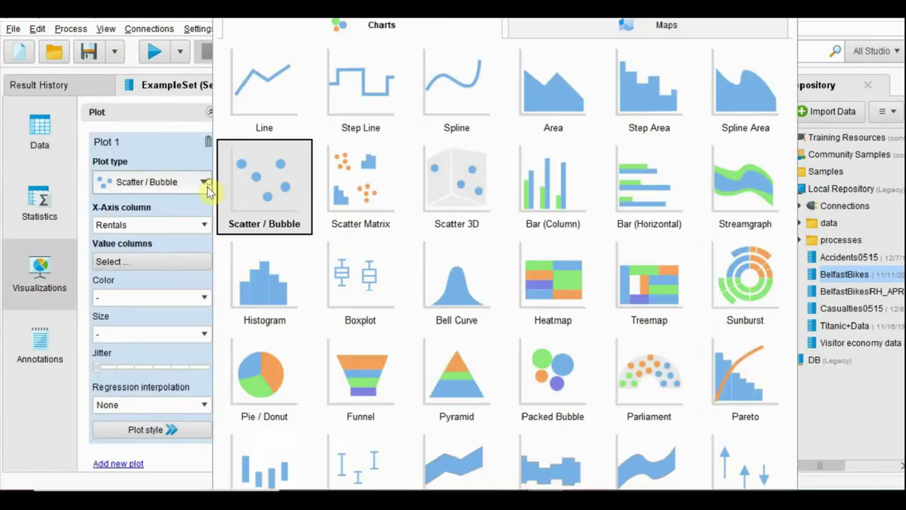
pyautogui.click(642, 196)
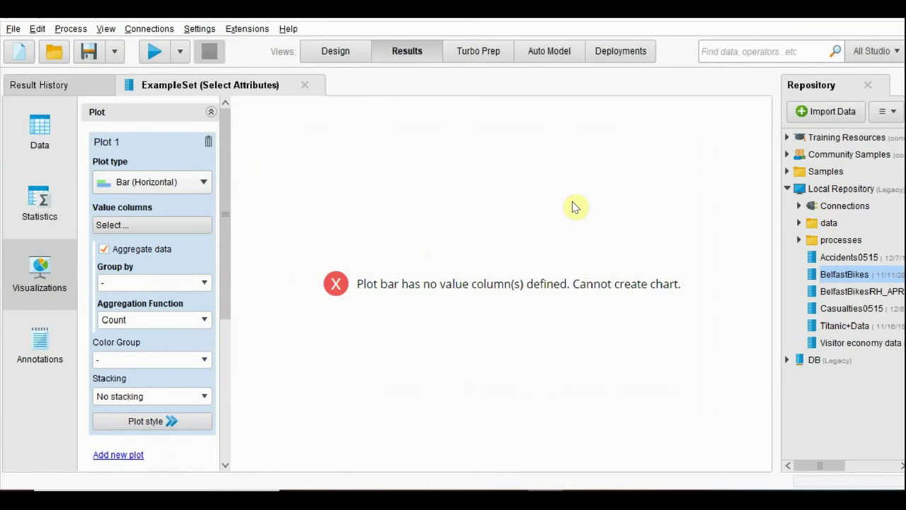
pyautogui.click(150, 225)
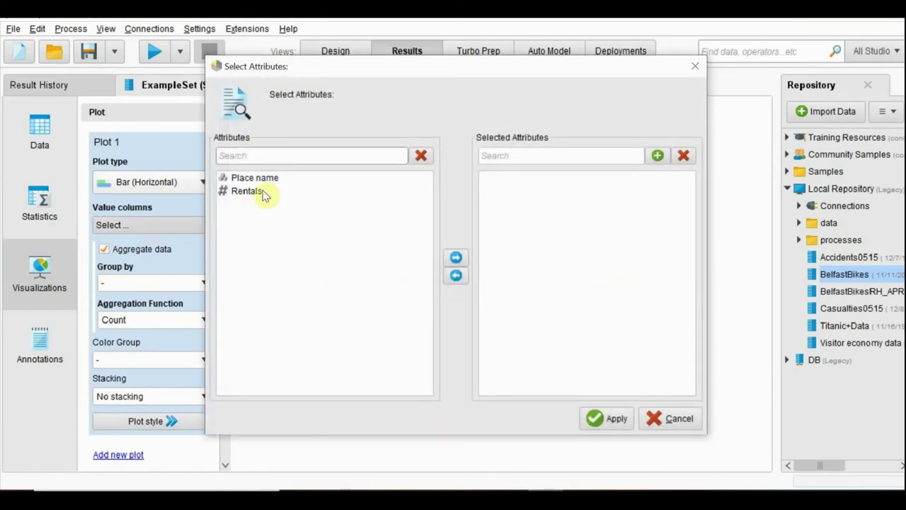
pyautogui.click(260, 192)
pyautogui.click(457, 258)
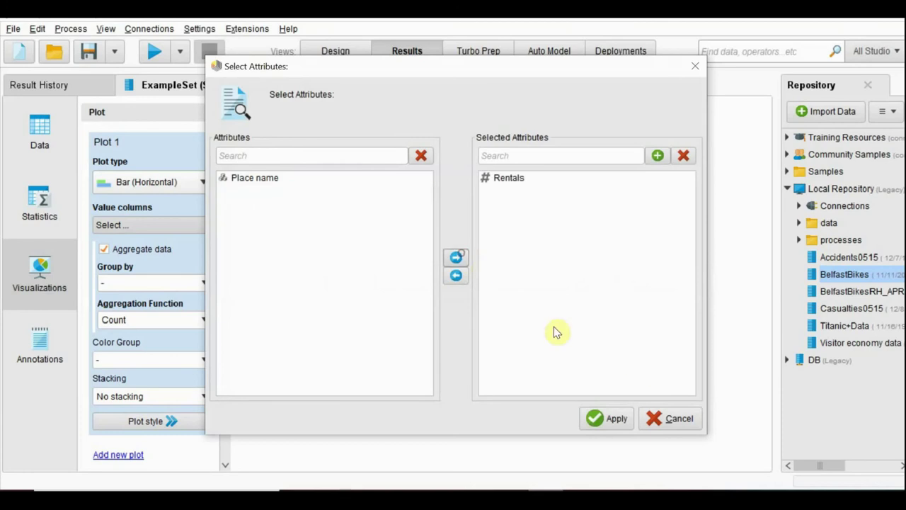
pyautogui.click(610, 419)
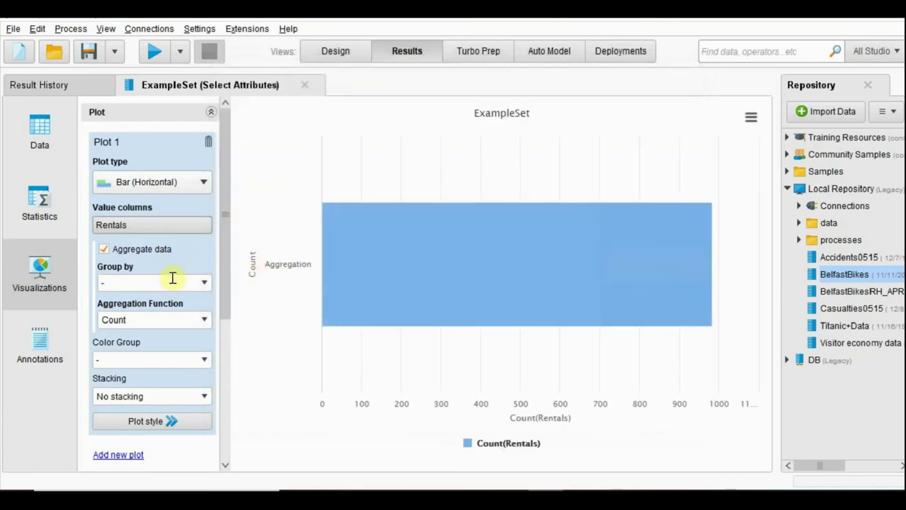
# - Group the horizontal bar plot by Place name and set the aggregation function to Sum
pyautogui.click(201, 283)
pyautogui.click(166, 307)
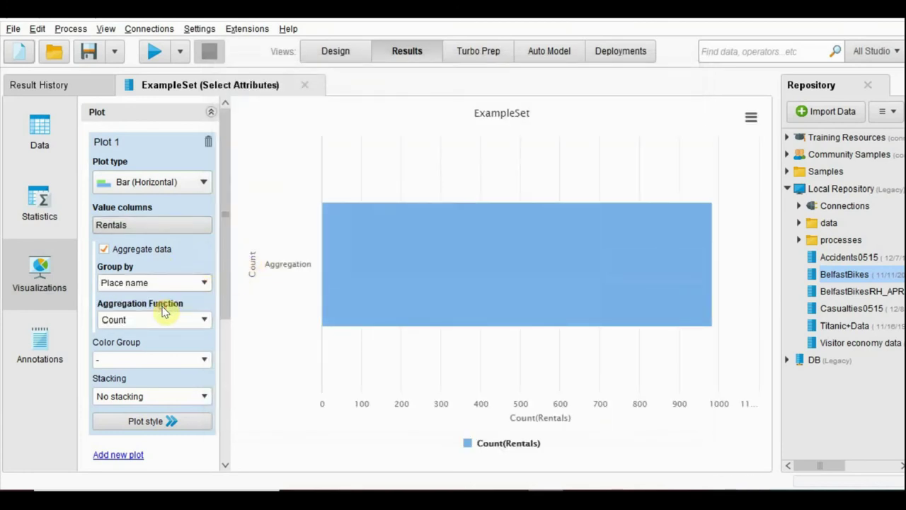
pyautogui.click(203, 320)
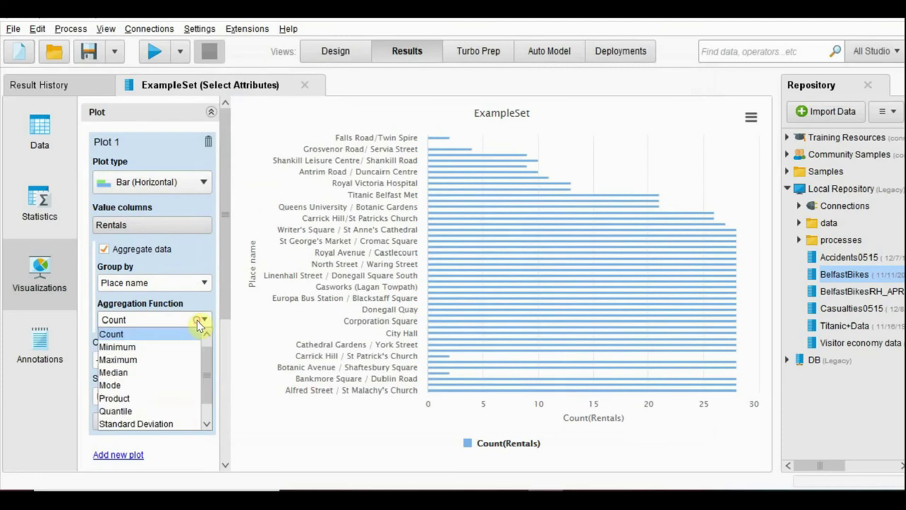
pyautogui.scroll(-1, 168, 416)
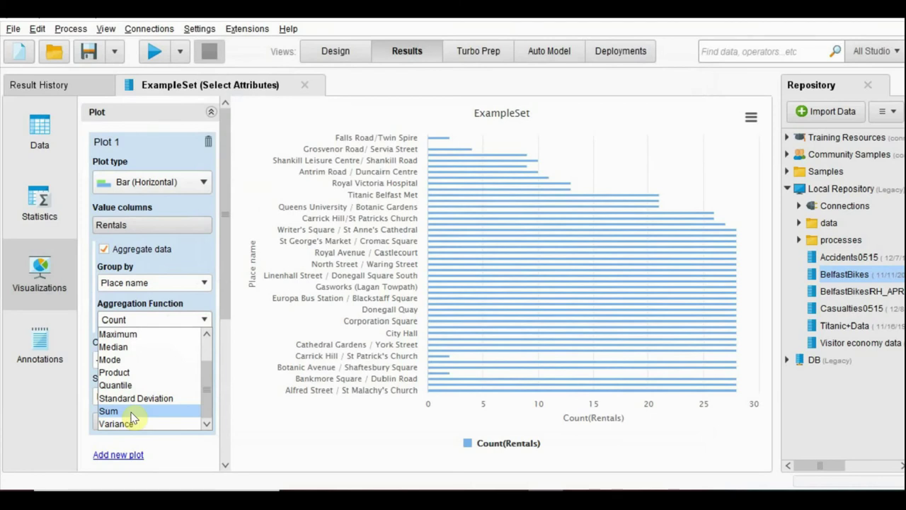
pyautogui.click(132, 412)
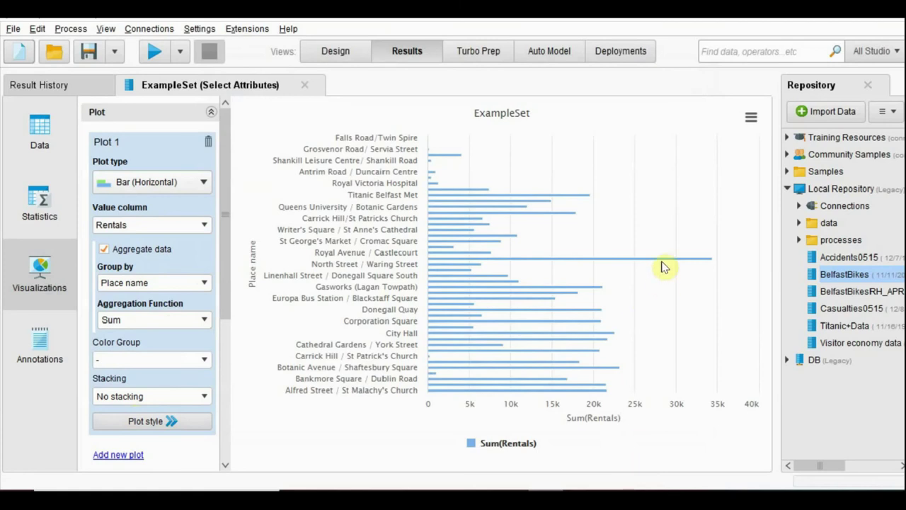
pyautogui.moveTo(663, 263)
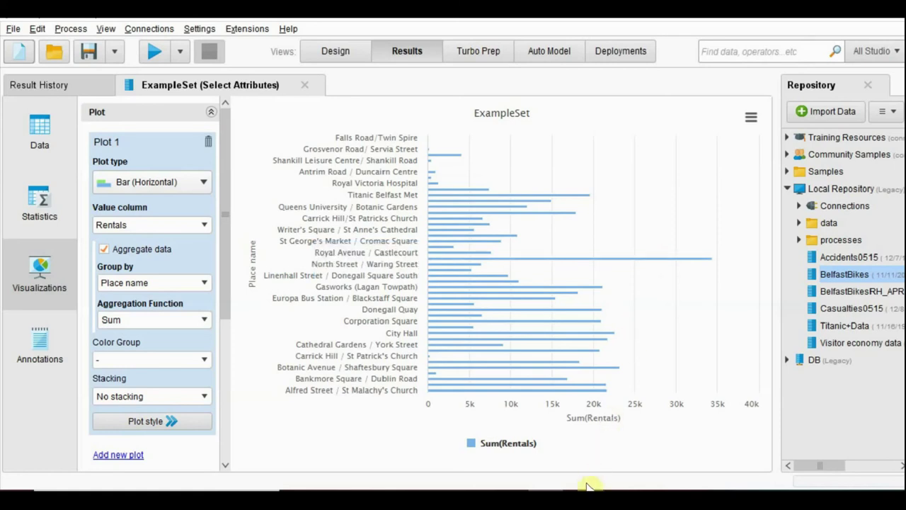
# - Replace Rentals with Returns in the Select Attributes subset of the process design, keeping Place name
pyautogui.click(346, 53)
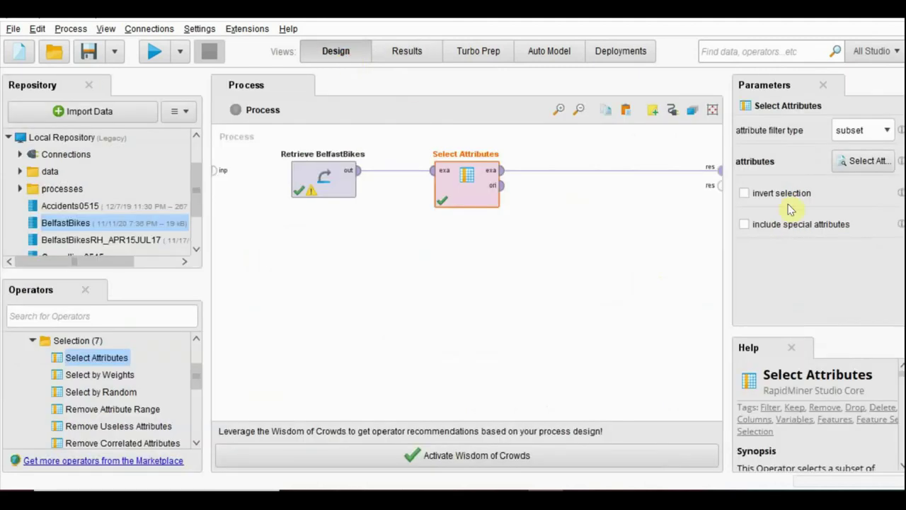
pyautogui.click(858, 162)
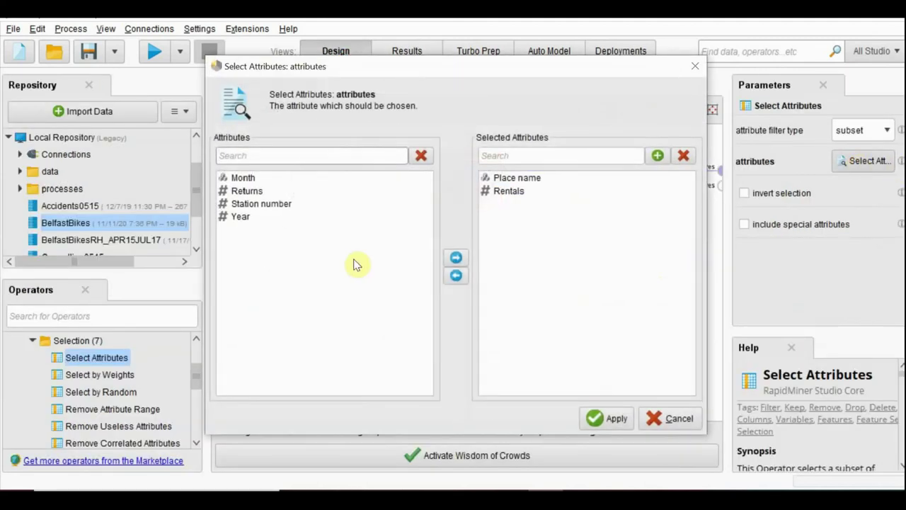
pyautogui.click(499, 191)
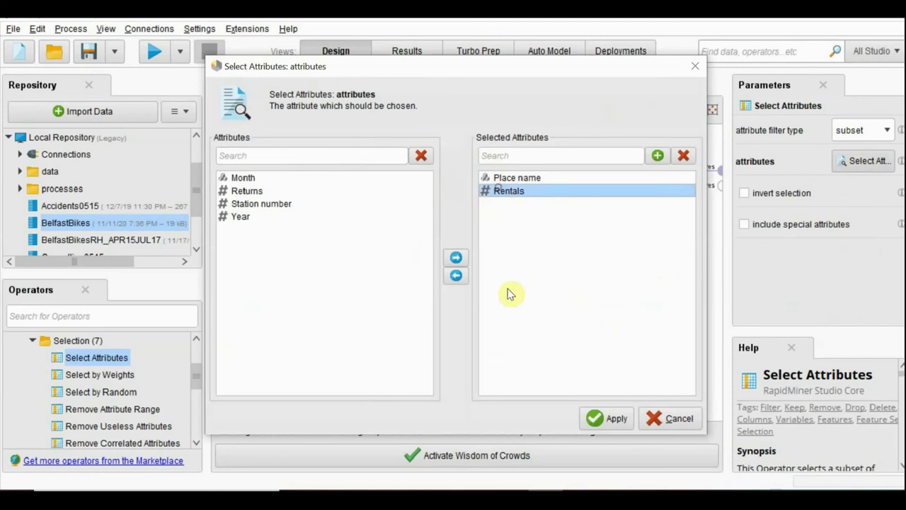
pyautogui.click(456, 276)
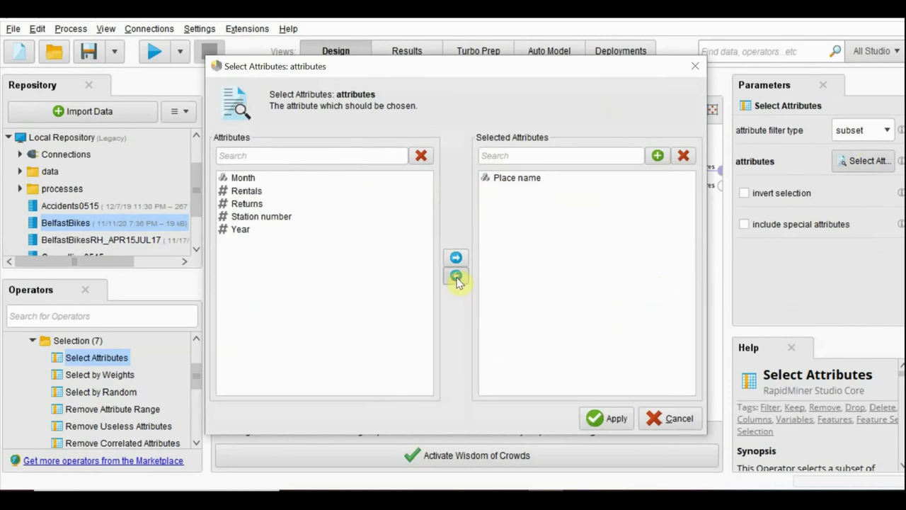
pyautogui.click(256, 207)
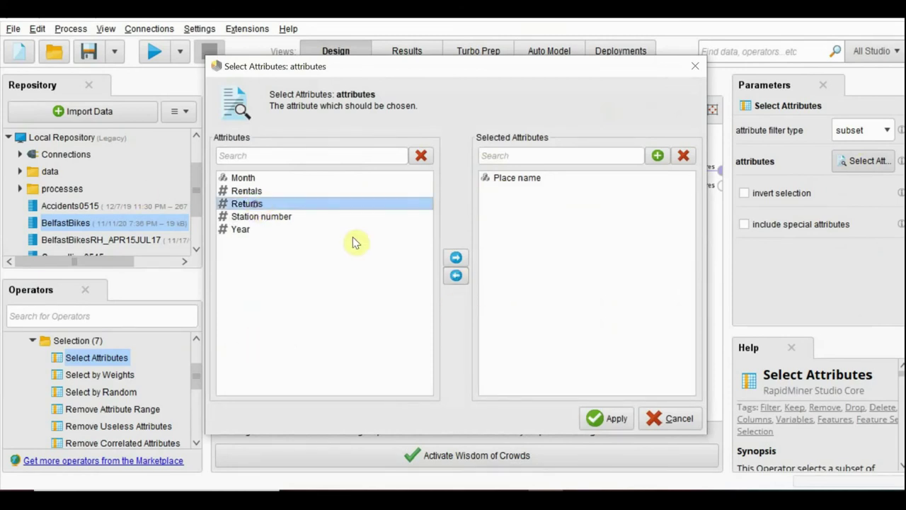
pyautogui.click(454, 259)
pyautogui.click(617, 421)
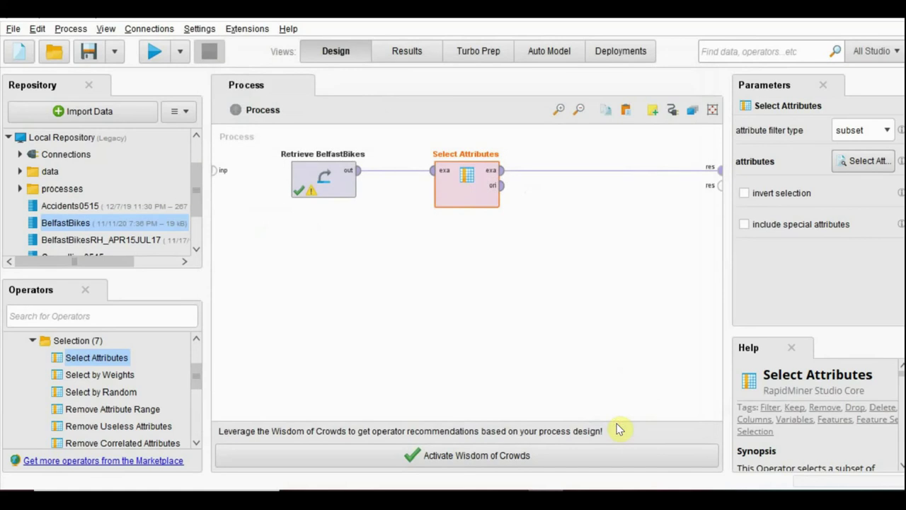
# - Run the process with the Place name and Returns subset, widen the Place name column and open the result visualizations
pyautogui.click(154, 51)
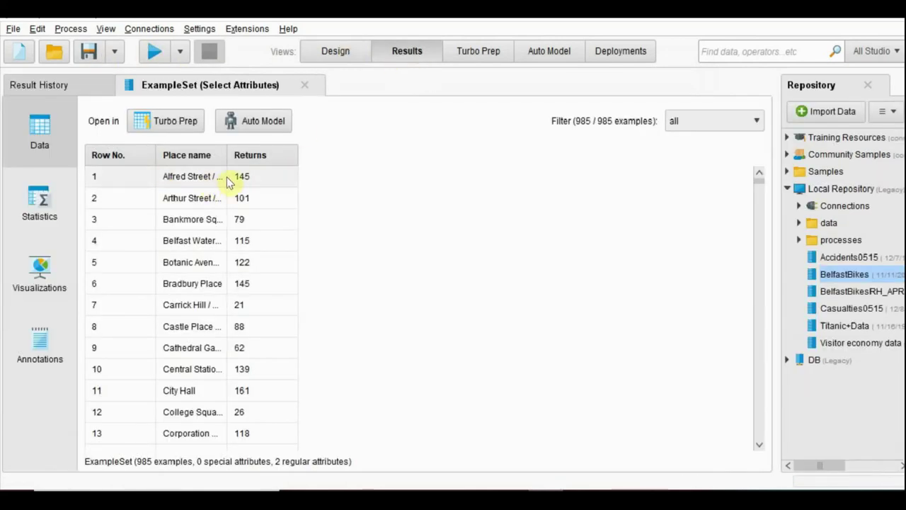
pyautogui.doubleClick(229, 155)
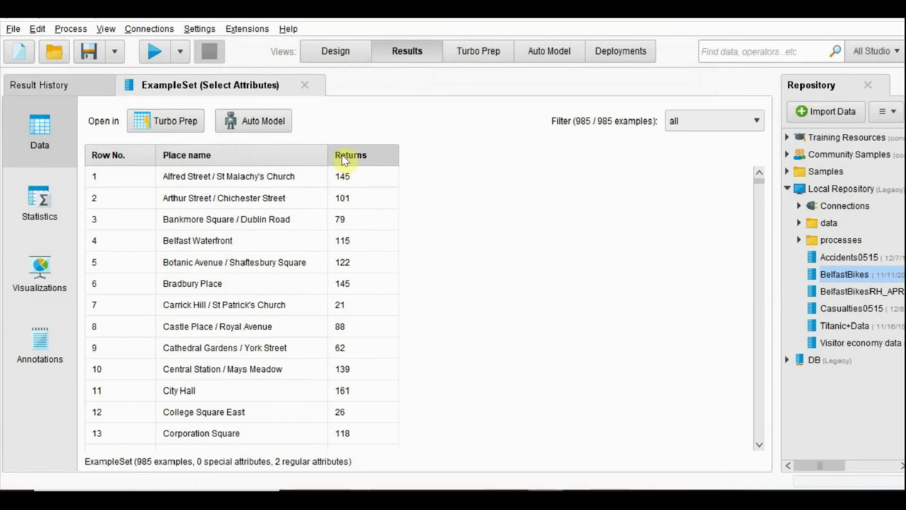
pyautogui.click(40, 270)
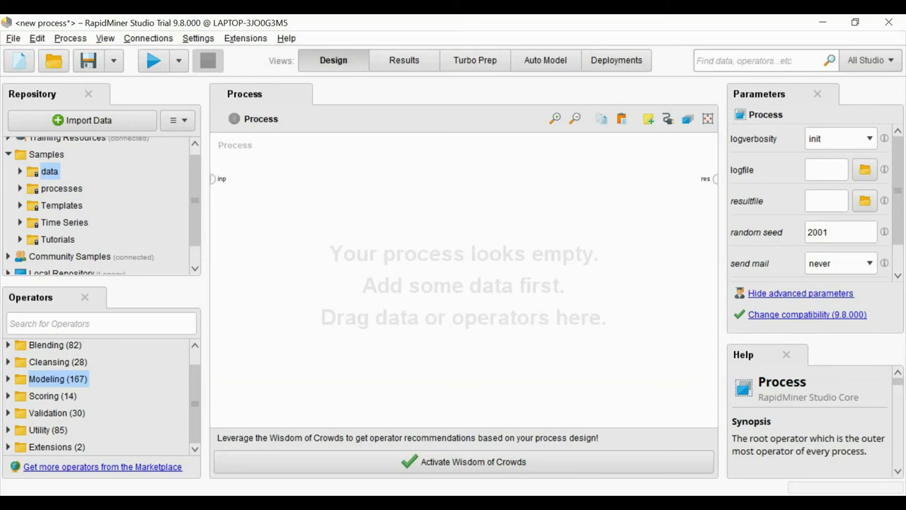
# - Add the Golf sample dataset to the empty process, connect its output to the result port and run the process
pyautogui.click(21, 172)
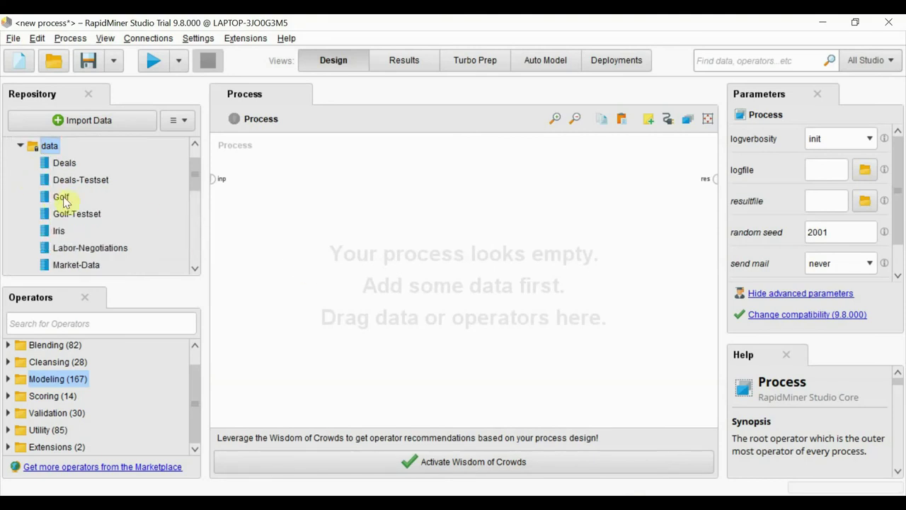
pyautogui.moveTo(63, 200); pyautogui.dragTo(320, 191)
pyautogui.click(357, 181)
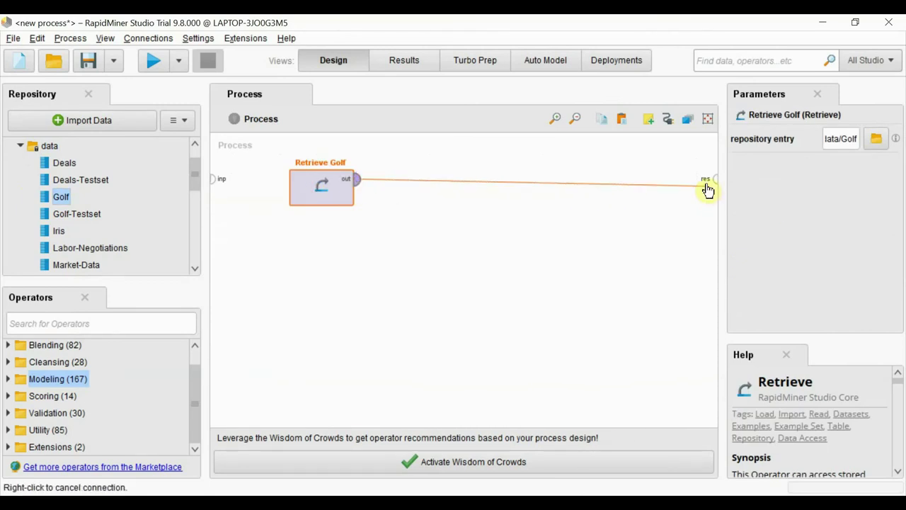
pyautogui.click(710, 183)
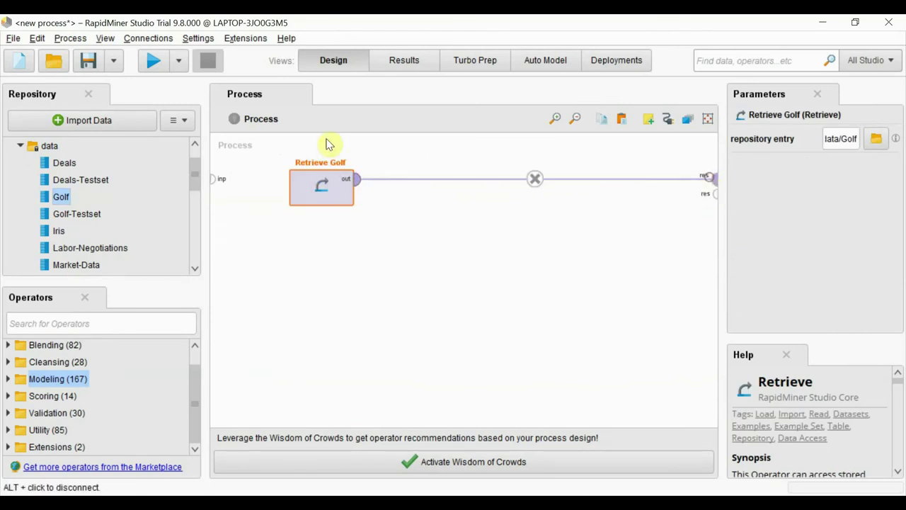
pyautogui.click(153, 62)
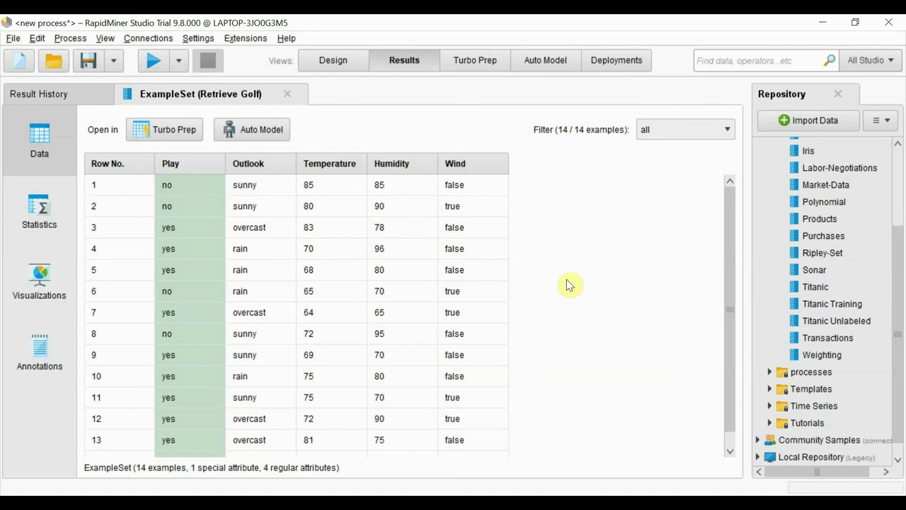
# - Insert a Decision Tree operator from the predictive tree models between Retrieve Golf and the result port in the process design
pyautogui.click(333, 62)
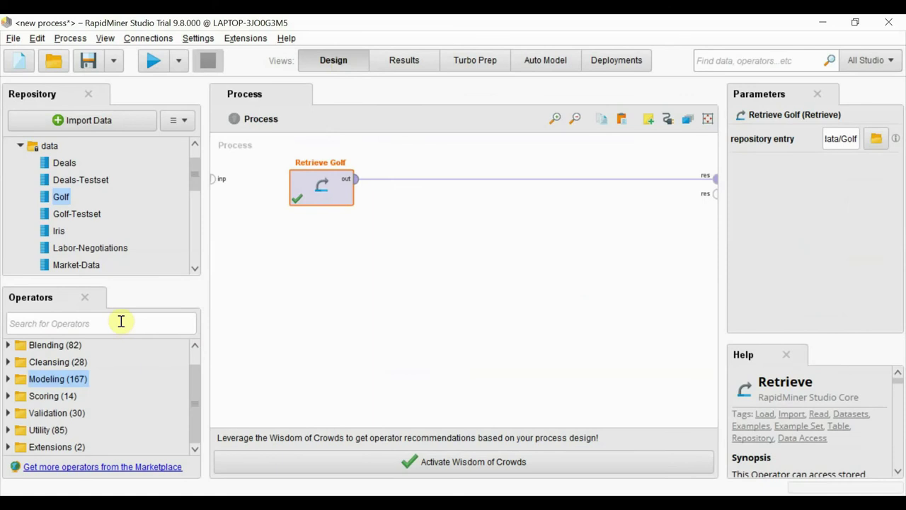
pyautogui.click(9, 381)
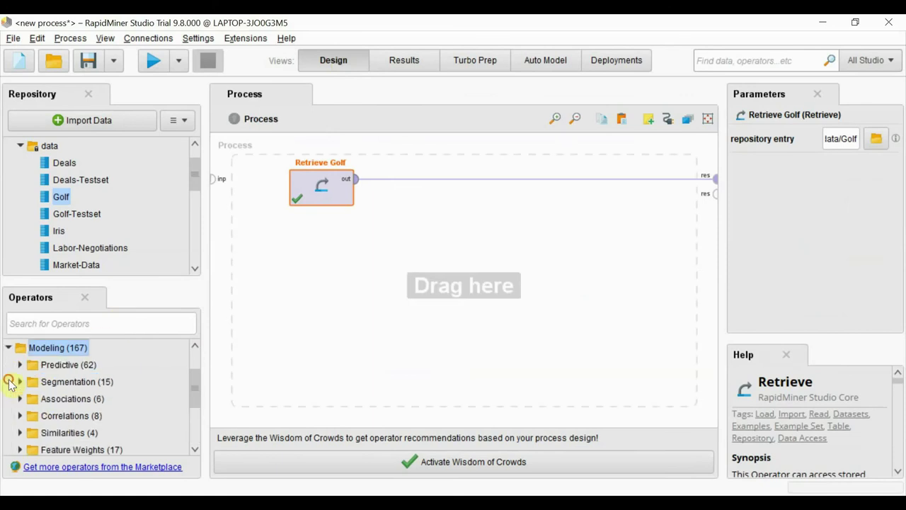
pyautogui.click(20, 364)
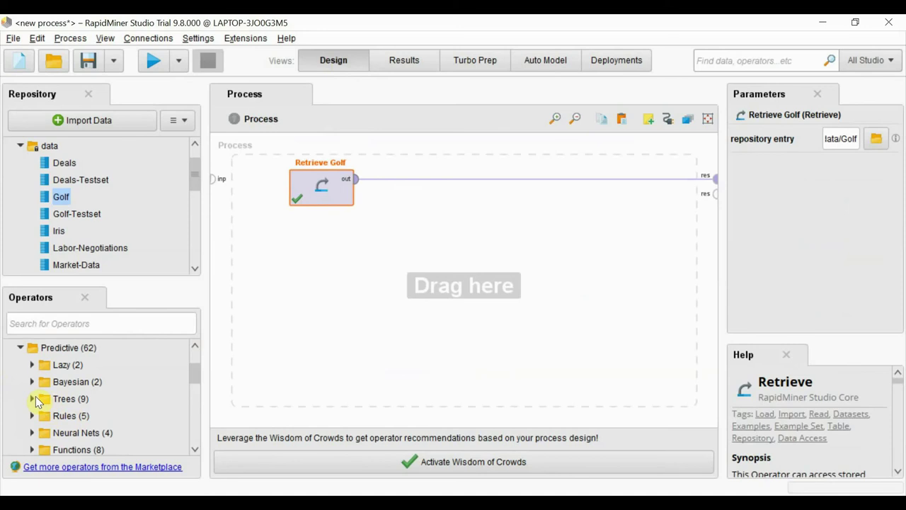
pyautogui.click(33, 399)
pyautogui.click(99, 365)
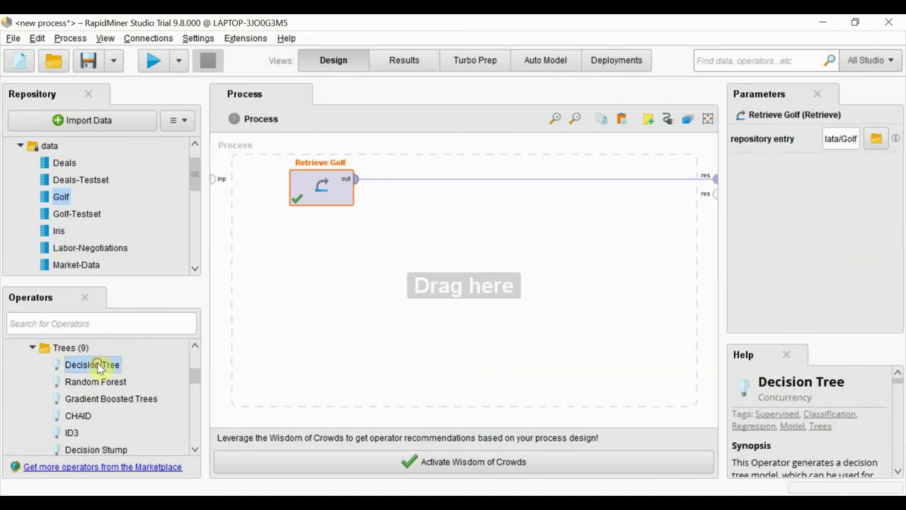
pyautogui.moveTo(99, 367); pyautogui.dragTo(449, 182)
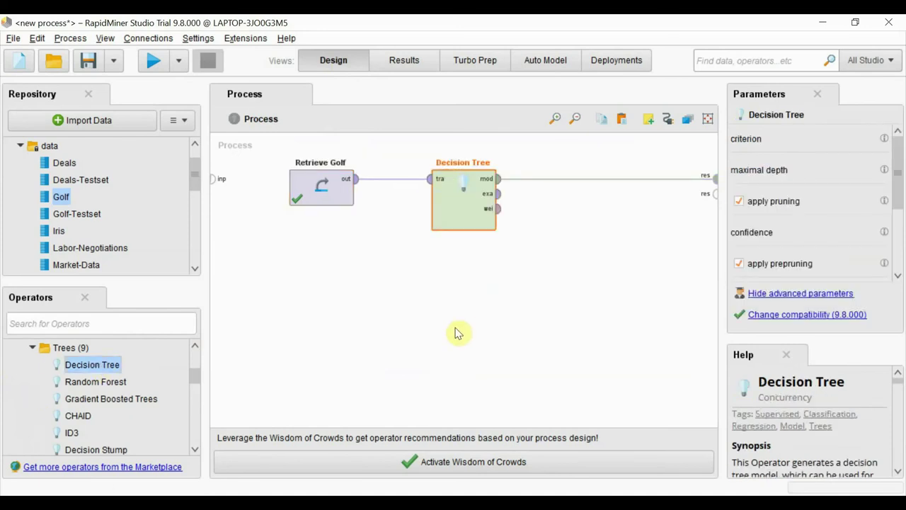
# - Run the process and reposition the decision tree graph to examine its Outlook, Wind and Humidity branches
pyautogui.click(153, 65)
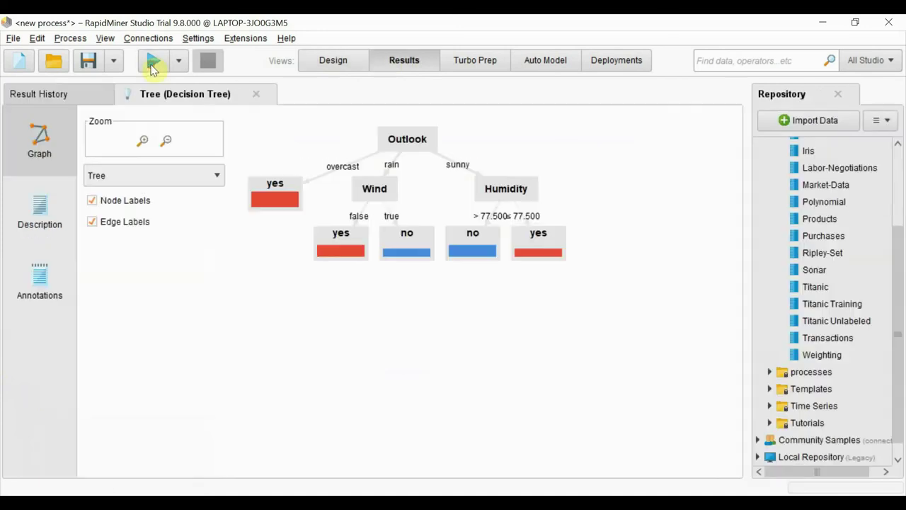
pyautogui.moveTo(423, 192); pyautogui.dragTo(447, 225)
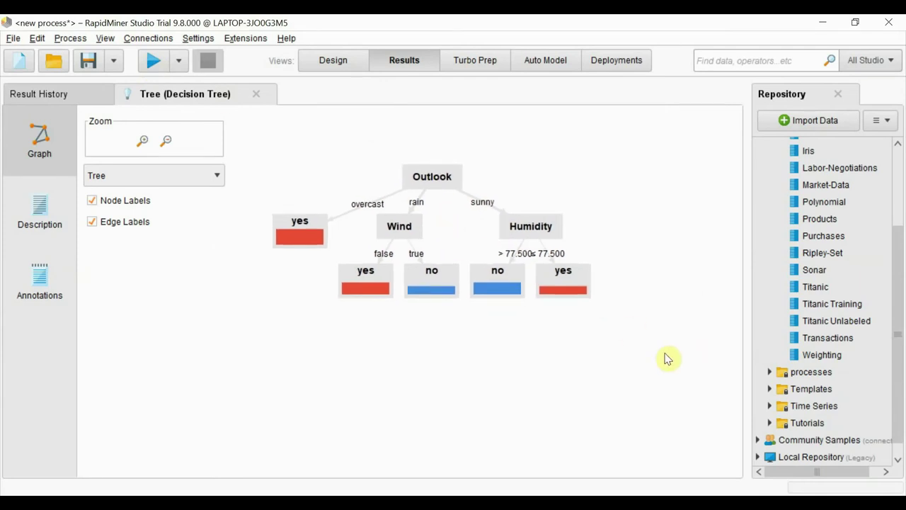
pyautogui.moveTo(496, 333); pyautogui.dragTo(493, 330)
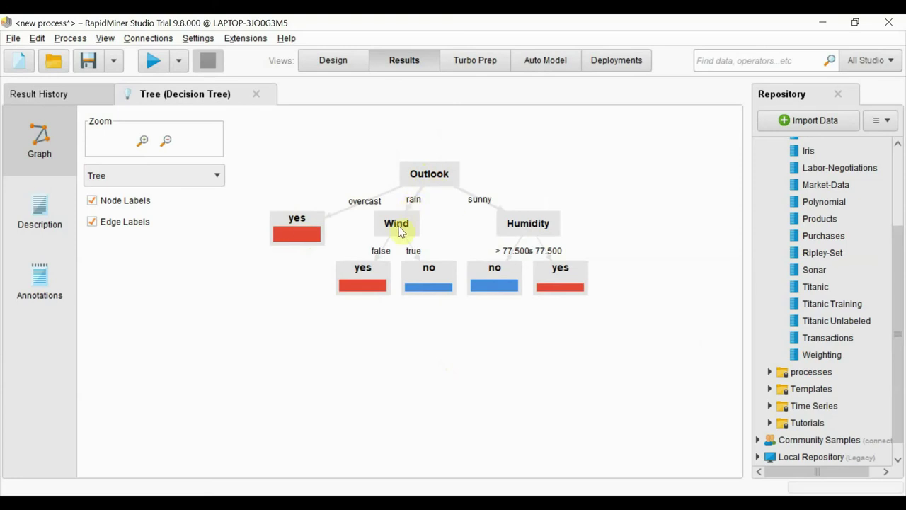
pyautogui.moveTo(395, 224)
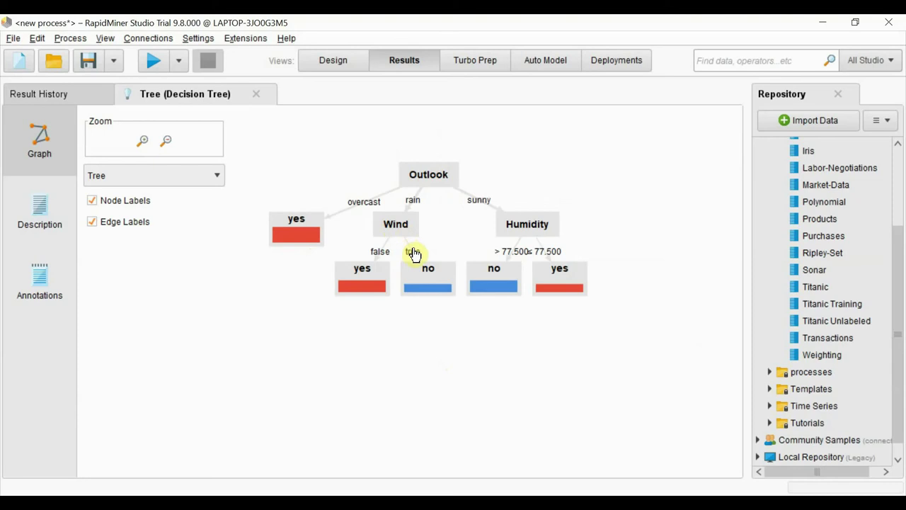
pyautogui.moveTo(434, 287)
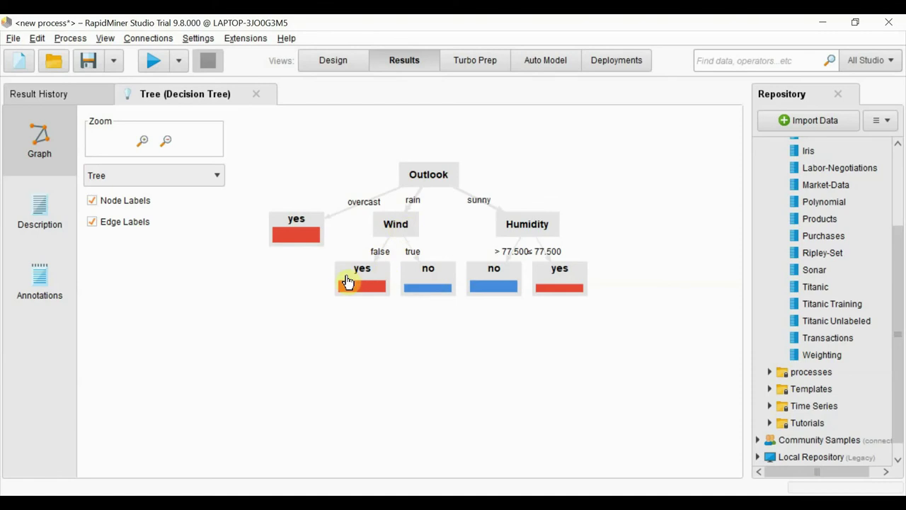
pyautogui.moveTo(347, 281)
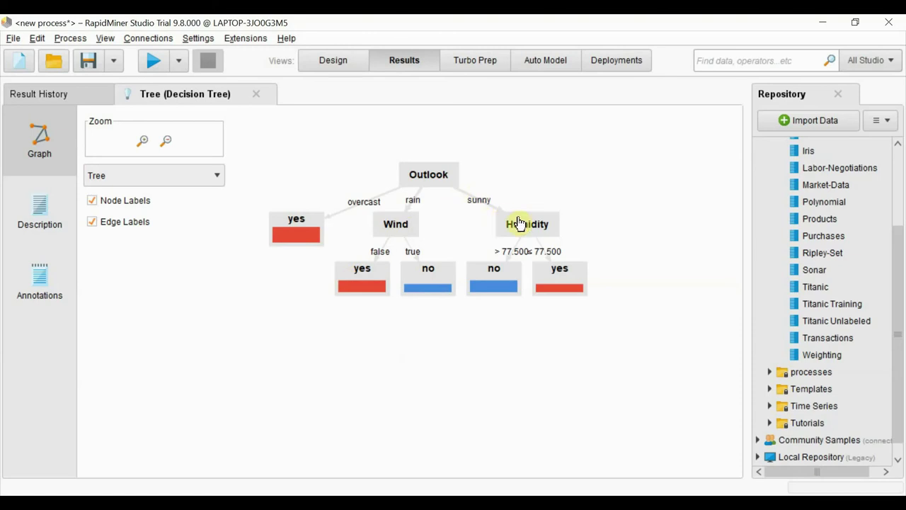
# - Examine the Humidity branch of the Golf decision tree and its no and yes leaves
pyautogui.moveTo(519, 223)
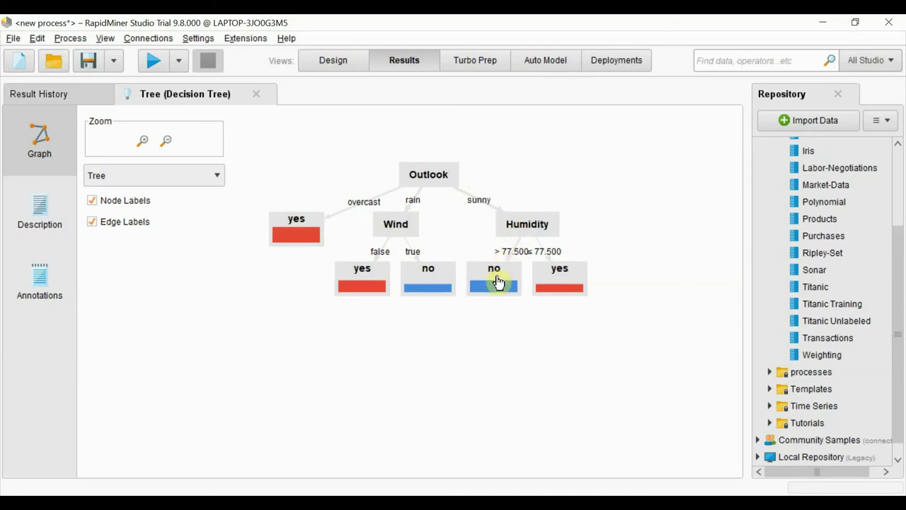
pyautogui.moveTo(498, 281)
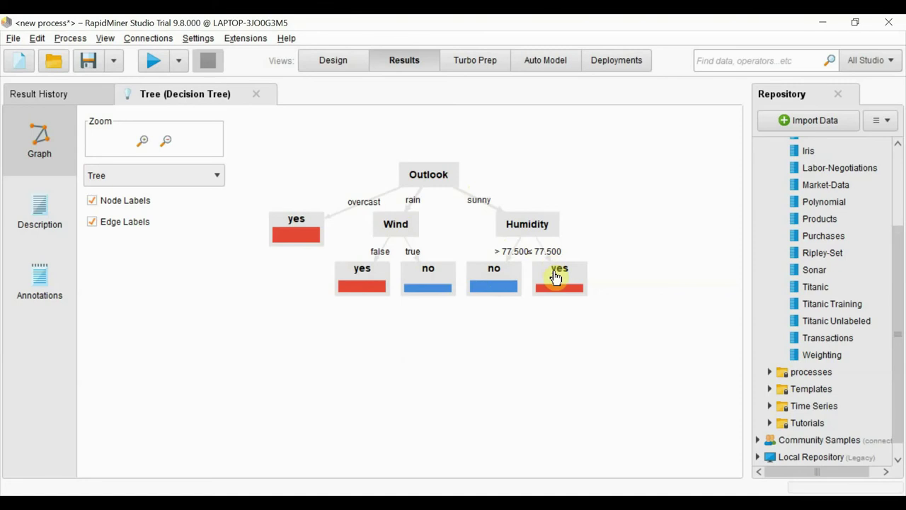
pyautogui.moveTo(556, 277)
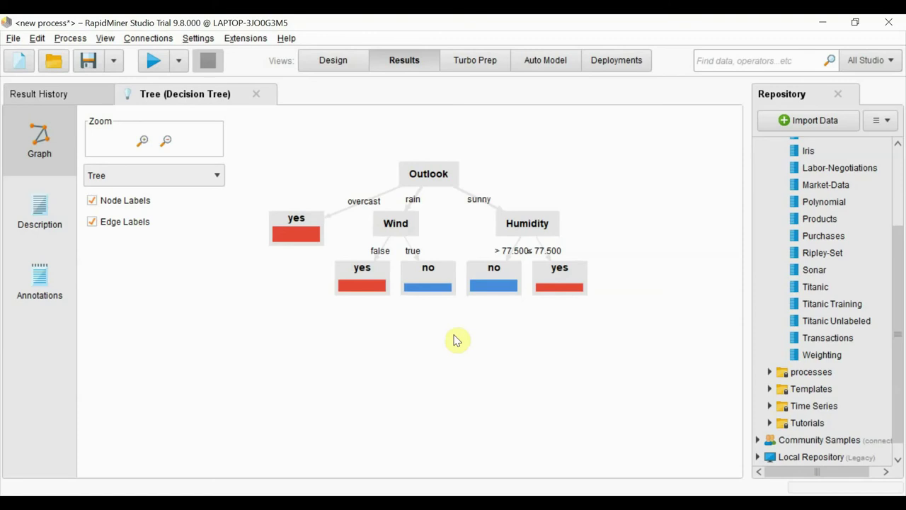
# - Add the Deals sample dataset to the empty process design and connect its output to the result port
pyautogui.press('F8')
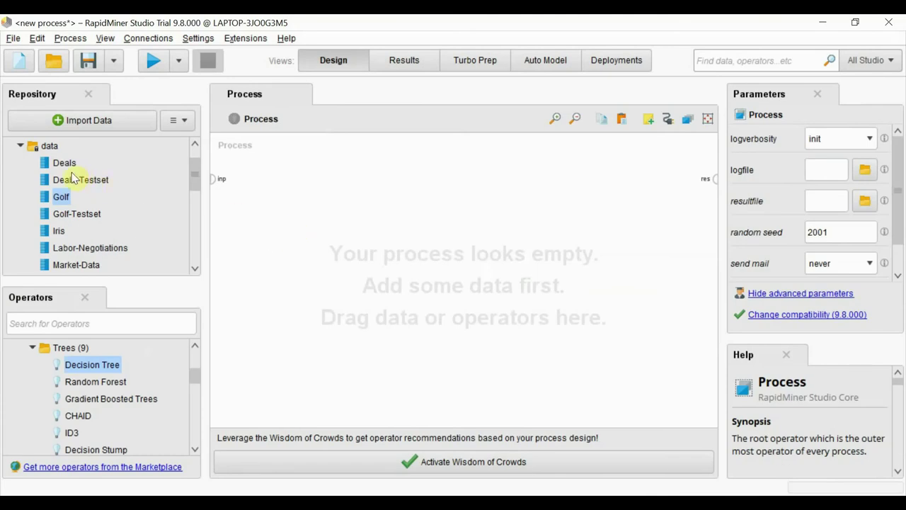
pyautogui.moveTo(63, 165); pyautogui.dragTo(304, 188)
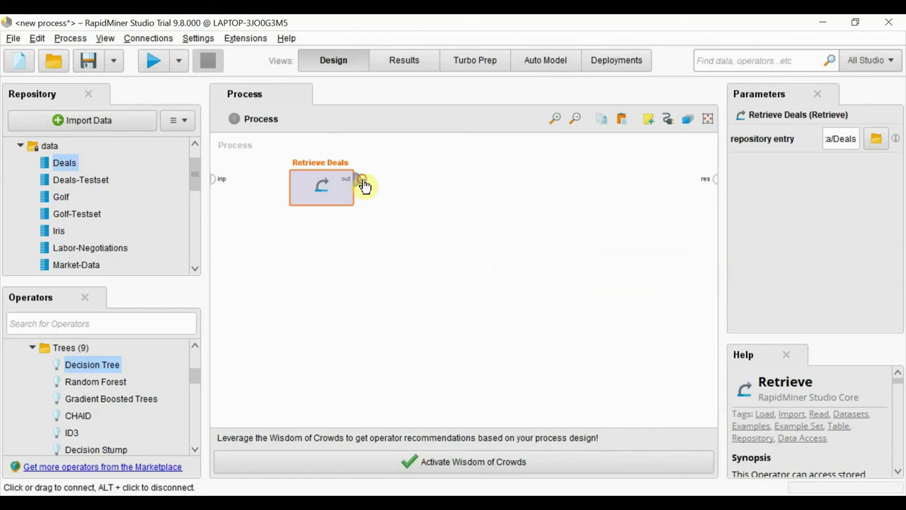
pyautogui.click(357, 180)
pyautogui.click(711, 179)
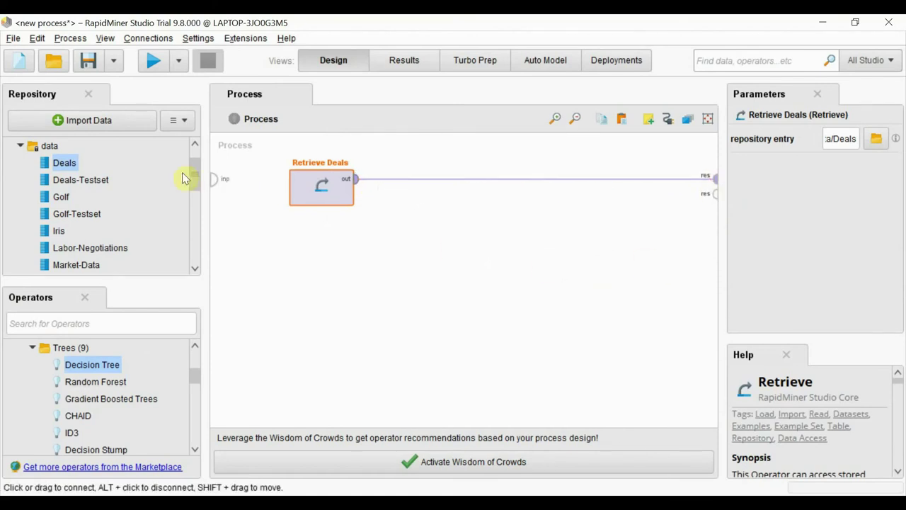
# - Run the process and widen the Payment Method and Future Customer columns of the Deals results
pyautogui.click(152, 63)
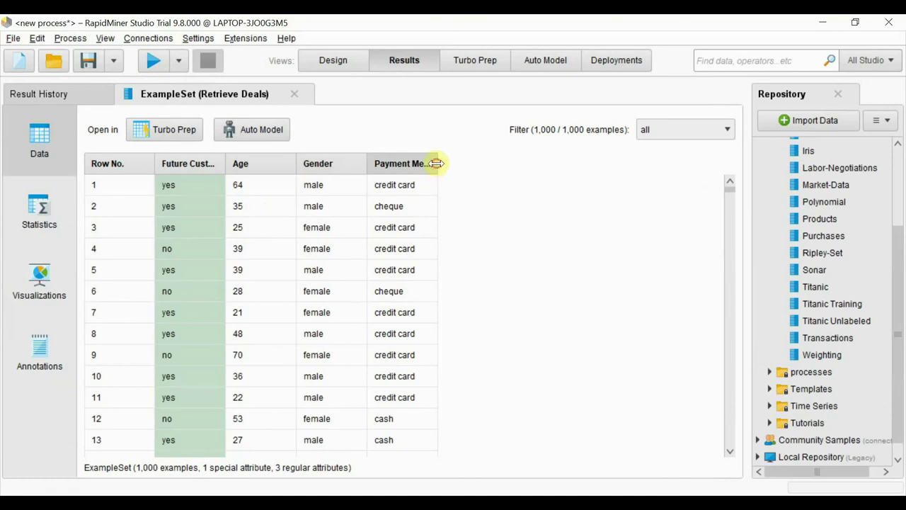
pyautogui.moveTo(437, 164); pyautogui.dragTo(481, 164)
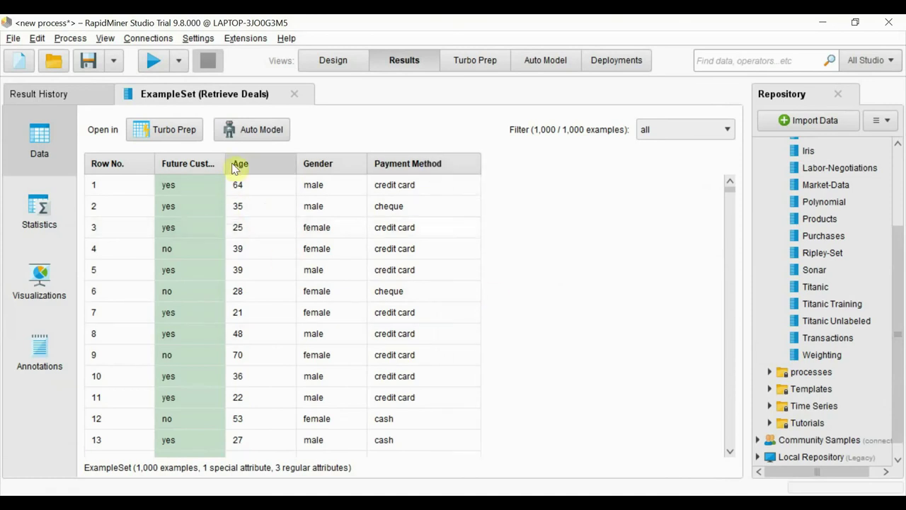
pyautogui.moveTo(225, 163); pyautogui.dragTo(328, 163)
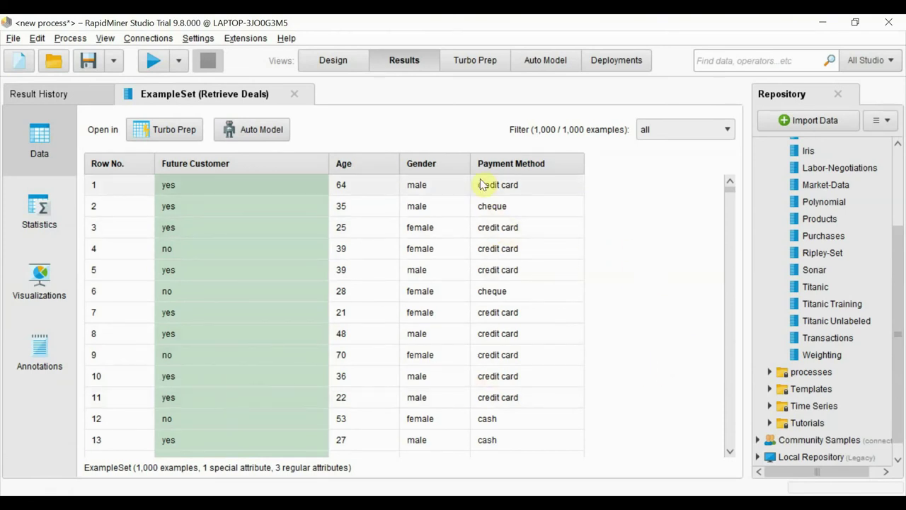
# - Insert a Decision Tree operator between Retrieve Deals and the result port in the process design and run the process
pyautogui.click(343, 63)
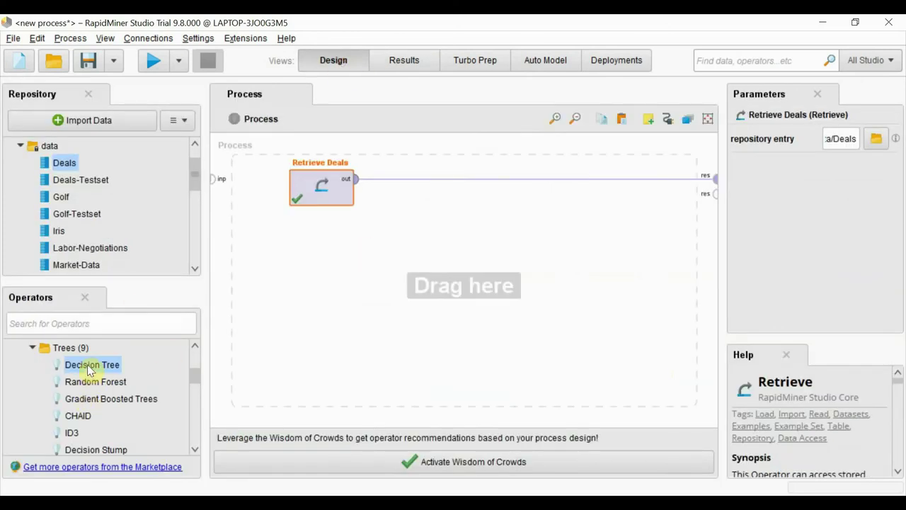
pyautogui.moveTo(90, 367); pyautogui.dragTo(461, 189)
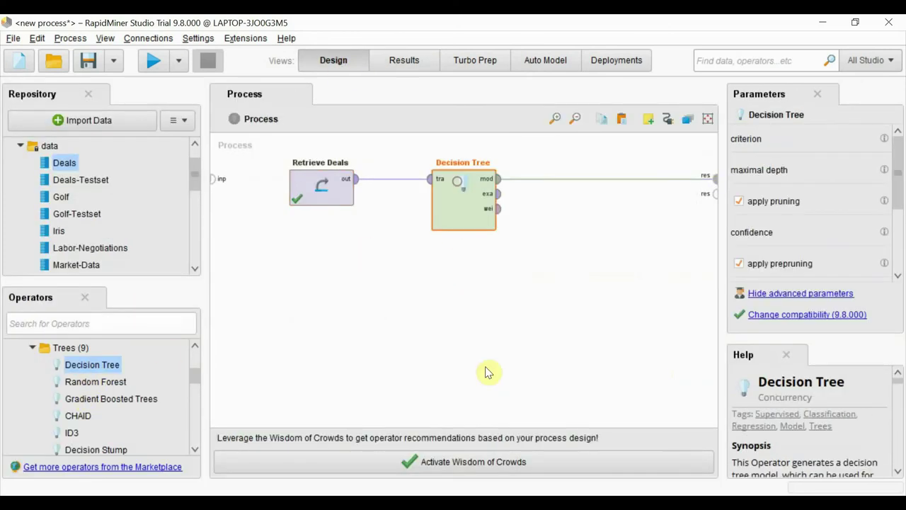
pyautogui.click(153, 61)
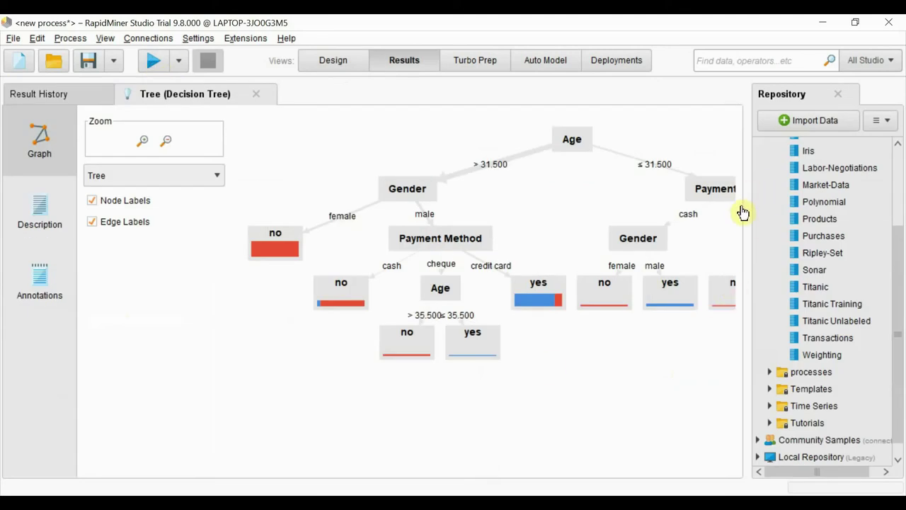
# - Enlarge the results area and fit the whole Deals decision tree into it at a smaller scale
pyautogui.moveTo(742, 213); pyautogui.dragTo(829, 213)
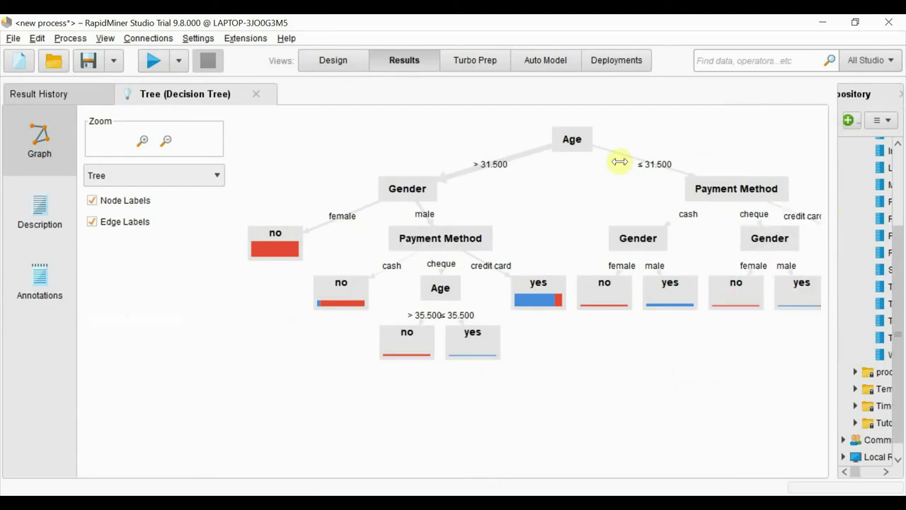
pyautogui.click(166, 140)
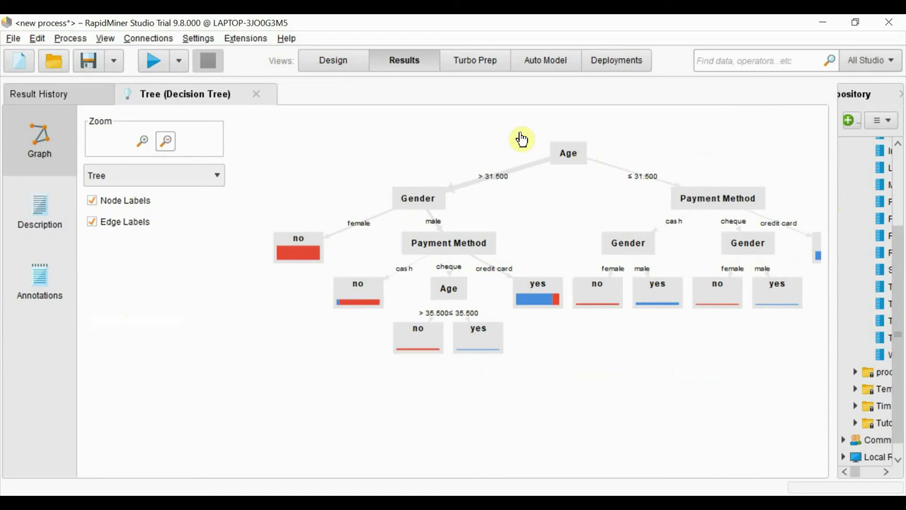
pyautogui.moveTo(522, 138); pyautogui.dragTo(488, 171)
pyautogui.moveTo(830, 344); pyautogui.dragTo(849, 348)
pyautogui.moveTo(530, 214); pyautogui.dragTo(543, 213)
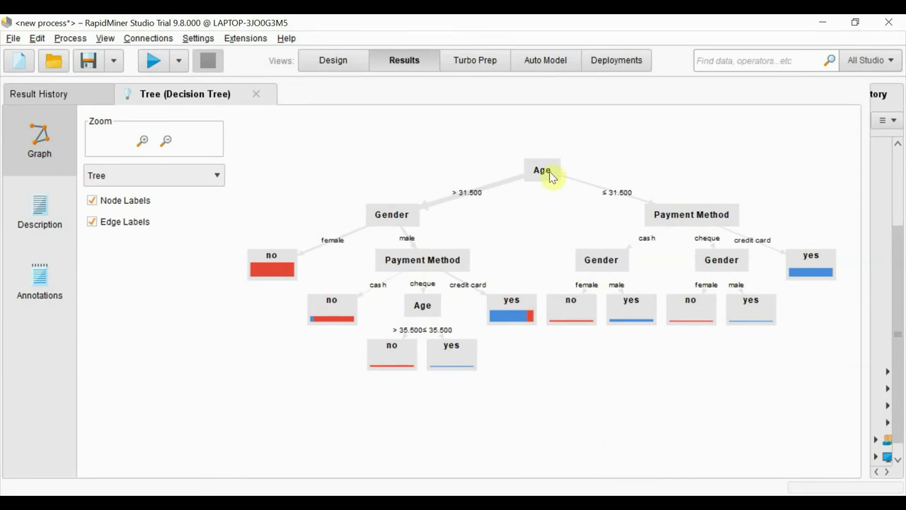
# - Examine the Age > 31.500 side of the Deals tree, following its Gender, Payment Method and nested Age splits to the leaves
pyautogui.moveTo(553, 177)
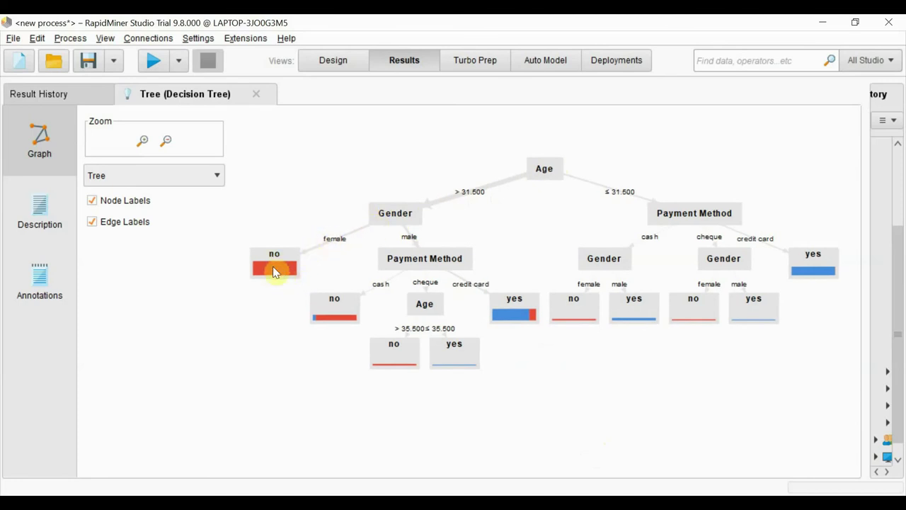
pyautogui.moveTo(273, 269)
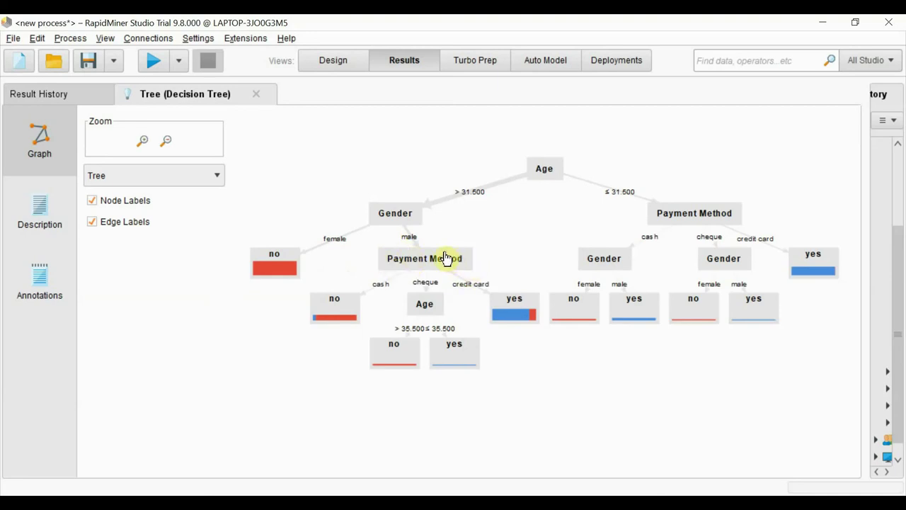
pyautogui.moveTo(431, 257)
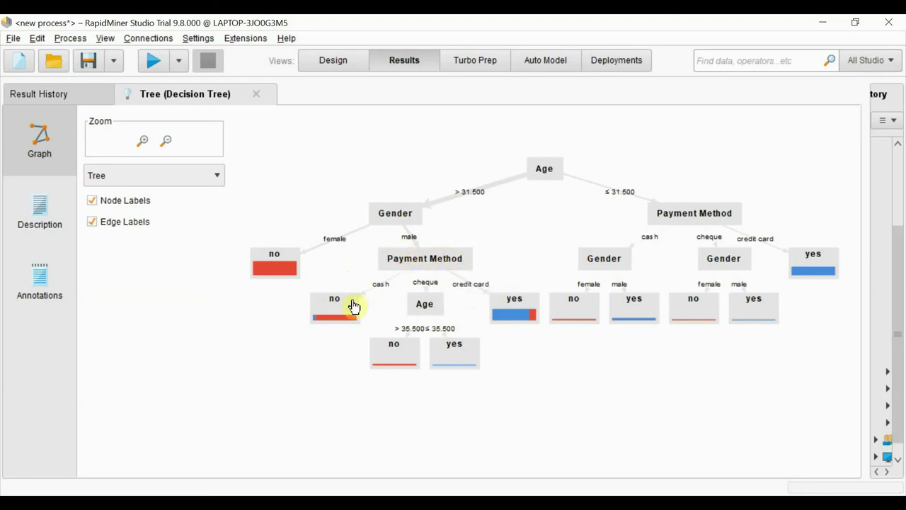
pyautogui.moveTo(353, 306)
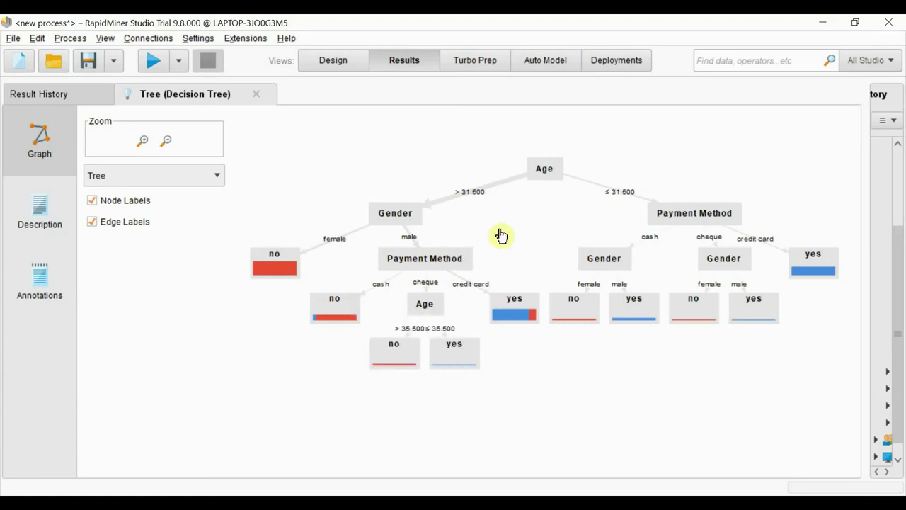
pyautogui.moveTo(433, 304)
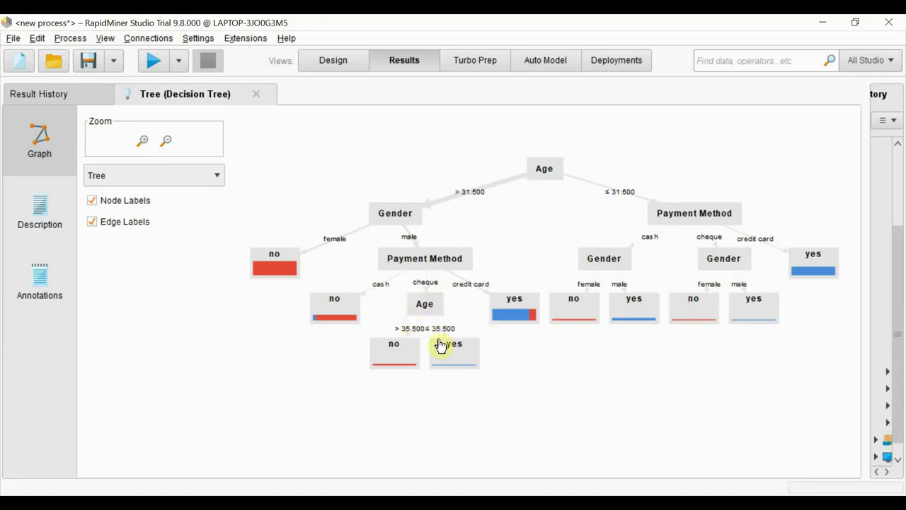
pyautogui.moveTo(440, 345)
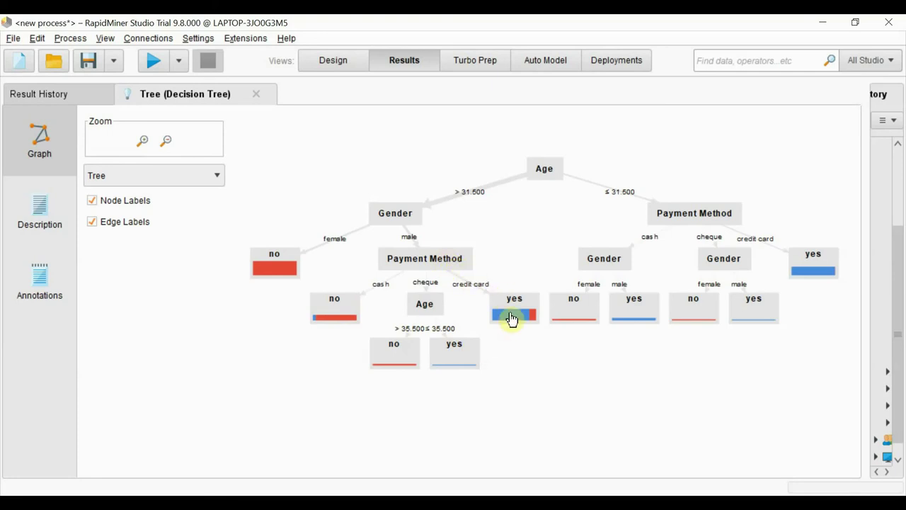
pyautogui.moveTo(512, 319)
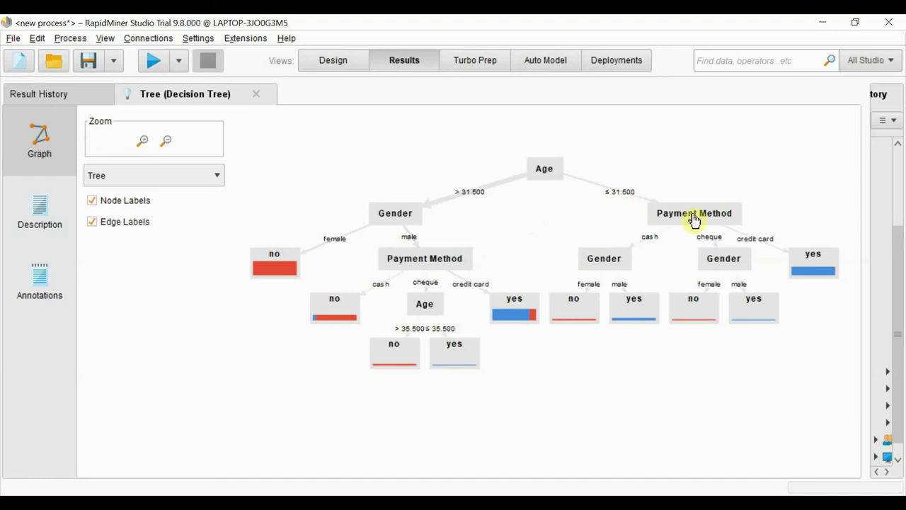
# - Examine the Age ≤ 31.500 side of the Deals tree, following its Payment Method and Gender splits to the leaves
pyautogui.moveTo(693, 220)
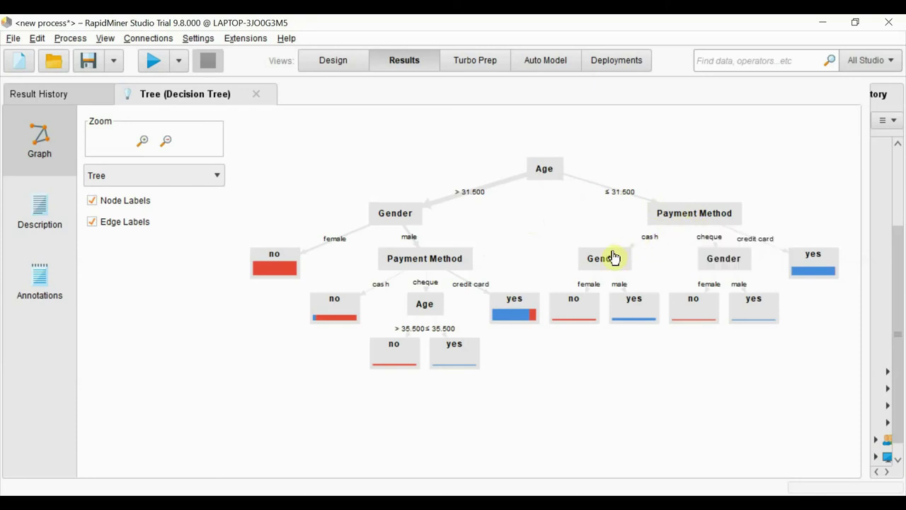
pyautogui.moveTo(610, 259)
pyautogui.moveTo(575, 314)
pyautogui.moveTo(639, 309)
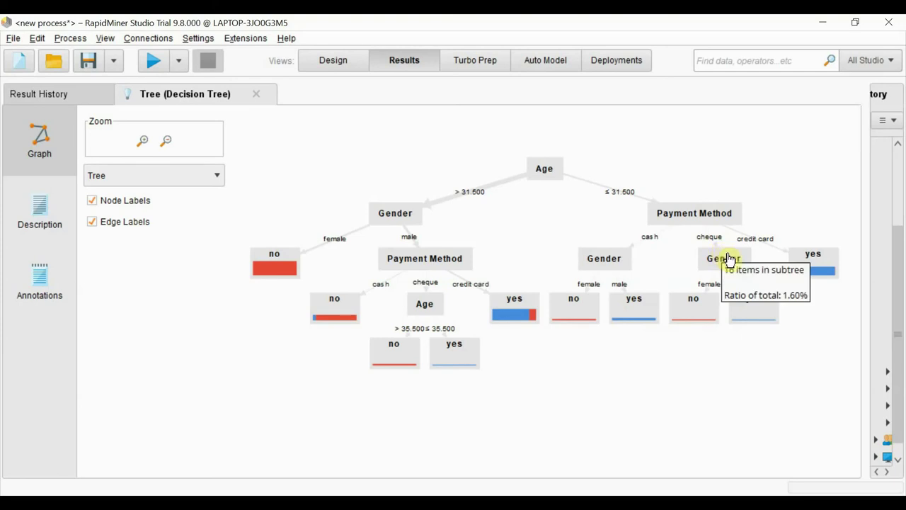
pyautogui.moveTo(751, 311)
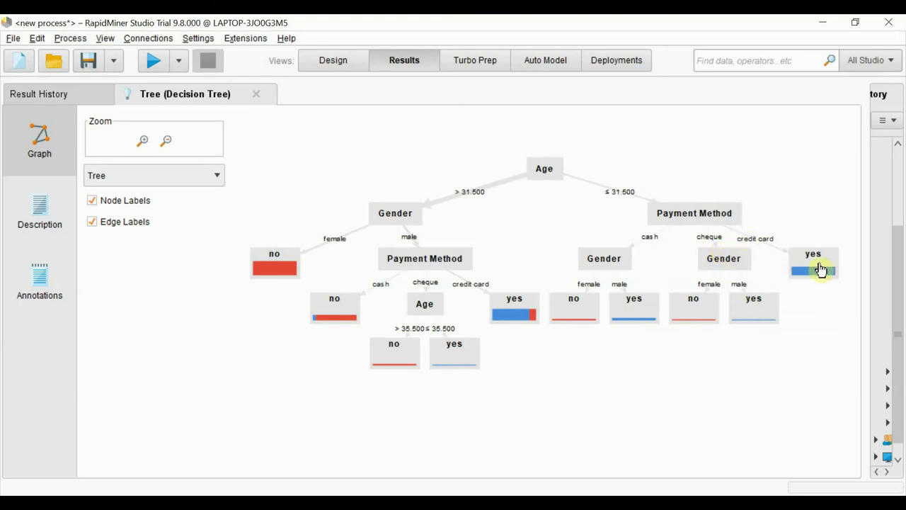
pyautogui.moveTo(821, 269)
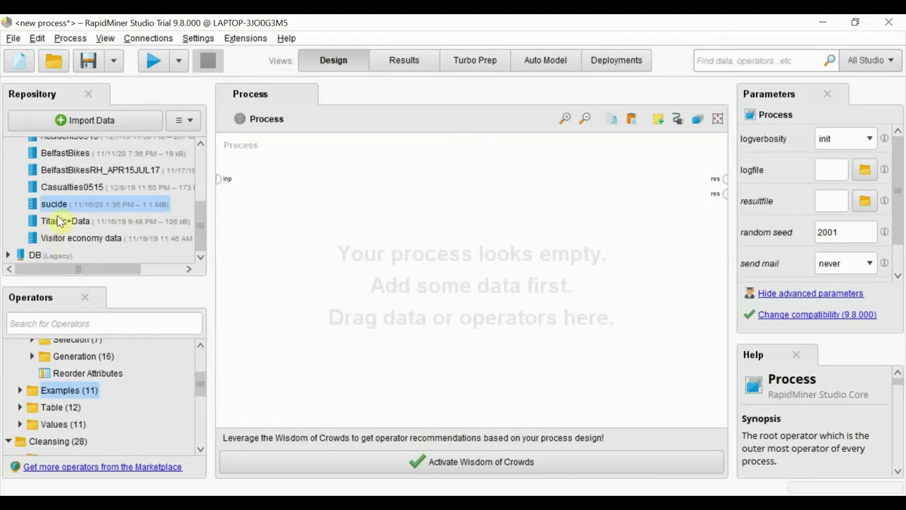
# - Add the sucide dataset to the empty process, connect its output to the result port and run the process
pyautogui.moveTo(57, 205); pyautogui.dragTo(329, 193)
pyautogui.click(361, 184)
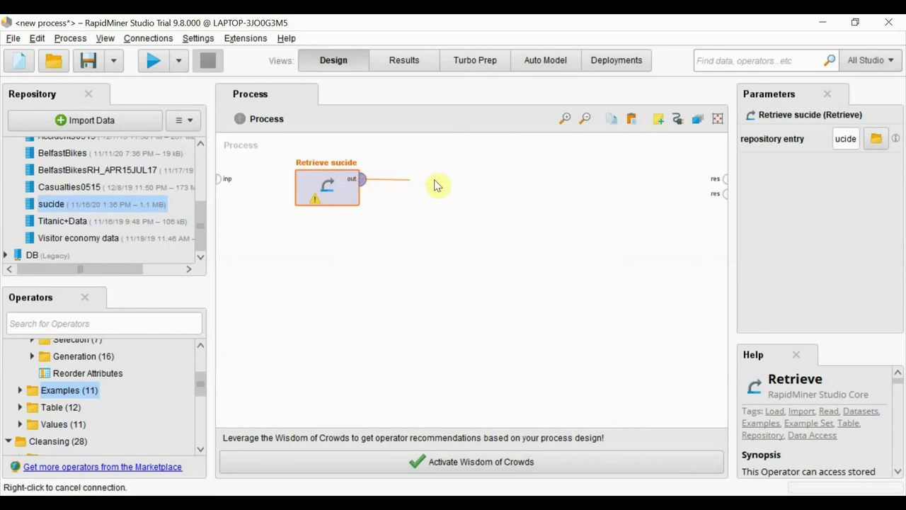
pyautogui.click(726, 183)
pyautogui.click(155, 62)
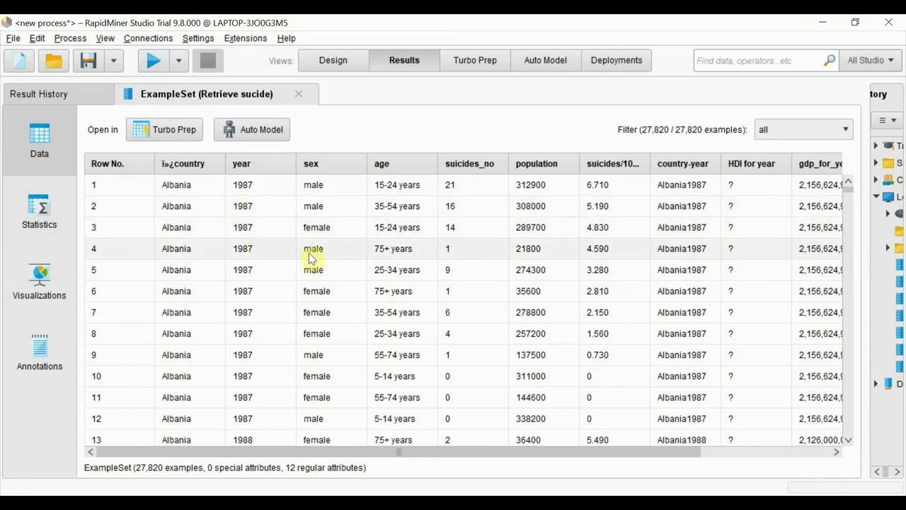
# - Review the columns of the sucide dataset and filter the examples to no_missing_attributes
pyautogui.moveTo(577, 450); pyautogui.dragTo(736, 469)
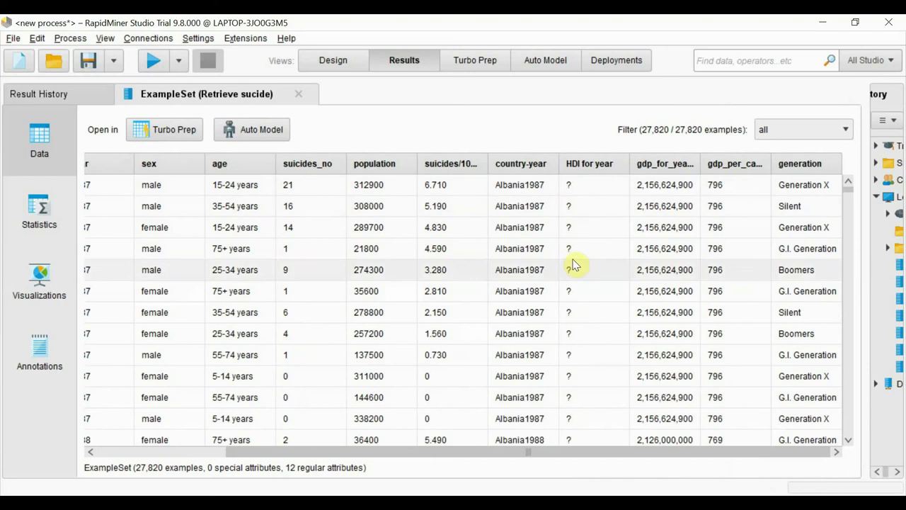
pyautogui.hscroll(-2, 584, 212)
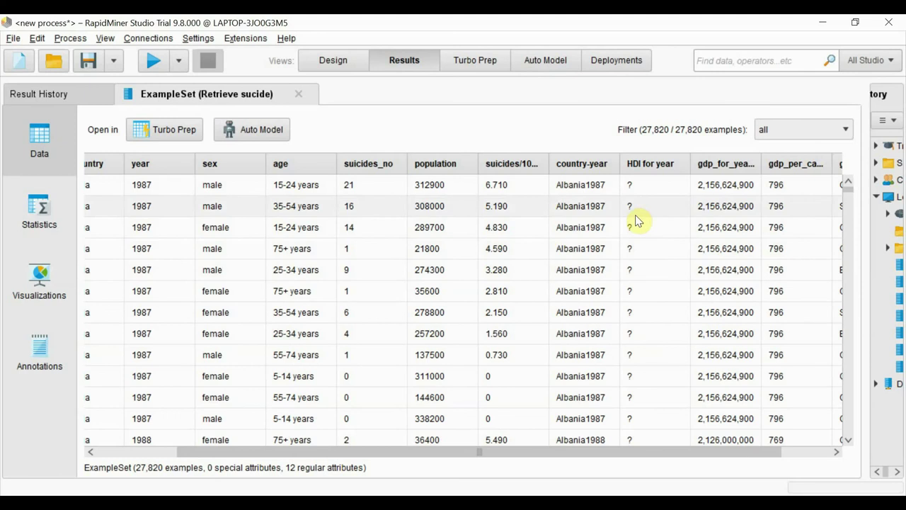
pyautogui.click(842, 131)
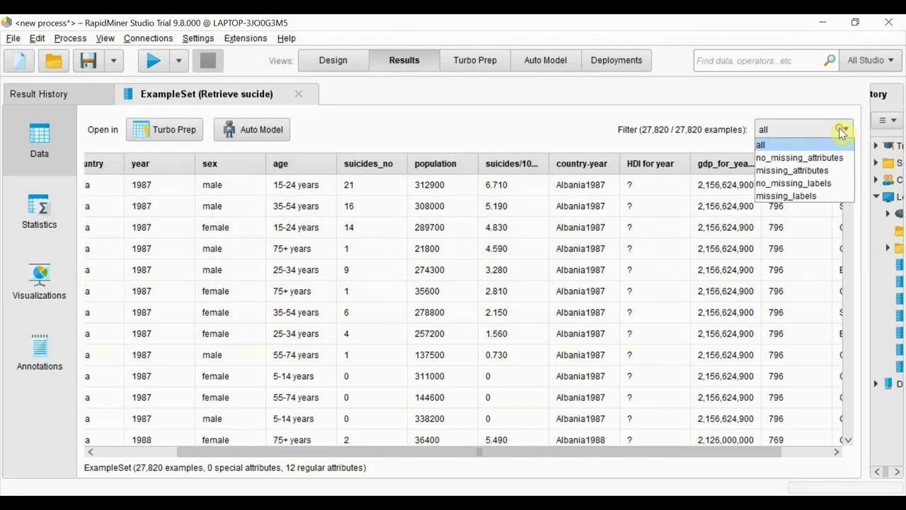
pyautogui.click(811, 159)
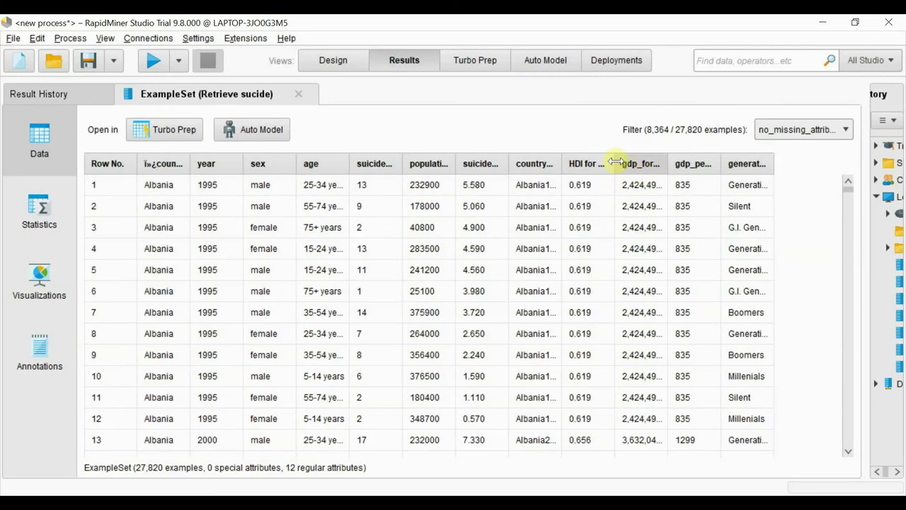
# - Widen the age, HDI for year, gdp_for_year, suicides/100k pop and suicides_no columns in the filtered results
pyautogui.moveTo(614, 164); pyautogui.dragTo(738, 164)
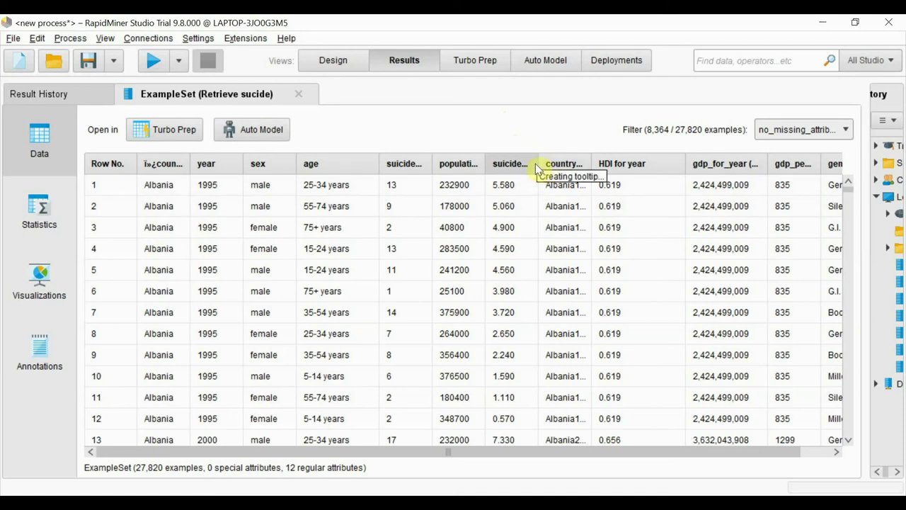
pyautogui.moveTo(537, 168); pyautogui.dragTo(580, 164)
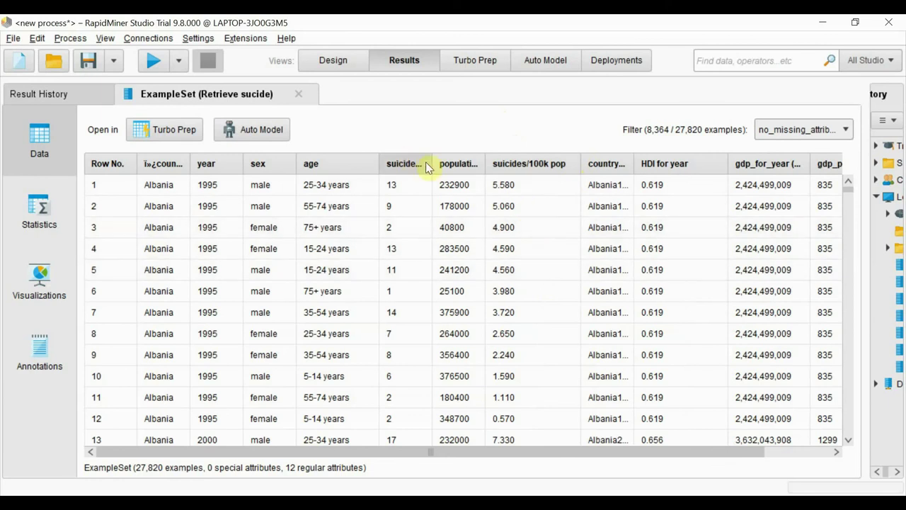
pyautogui.moveTo(432, 168); pyautogui.dragTo(504, 168)
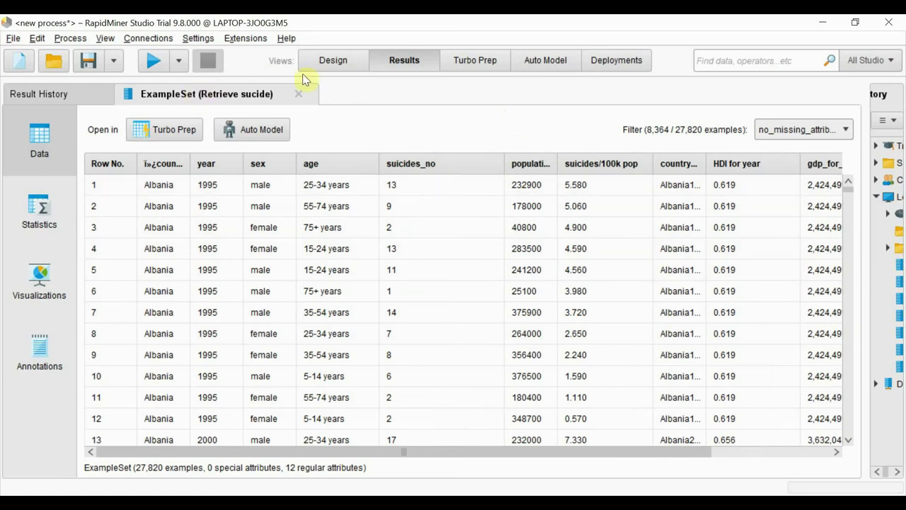
# - Return to the process design and insert a Select Attributes operator between Retrieve sucide and the result port
pyautogui.click(324, 61)
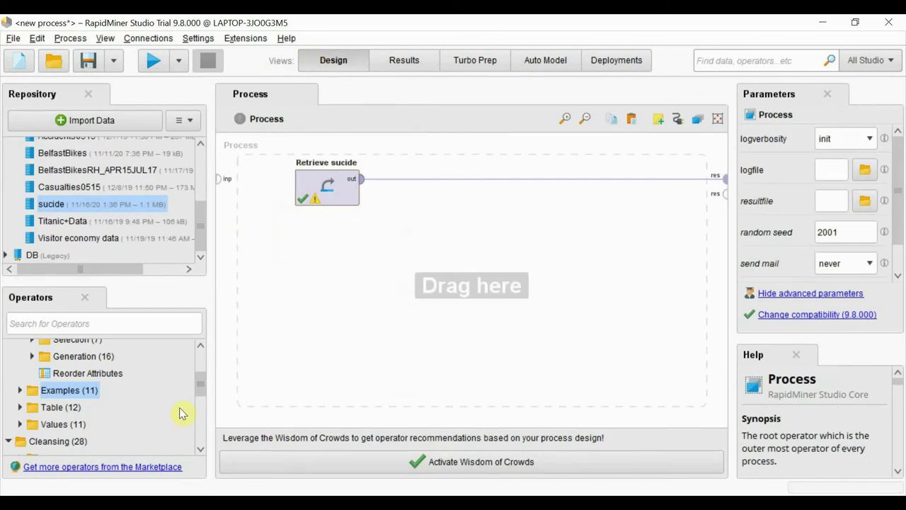
pyautogui.moveTo(203, 389); pyautogui.dragTo(203, 375)
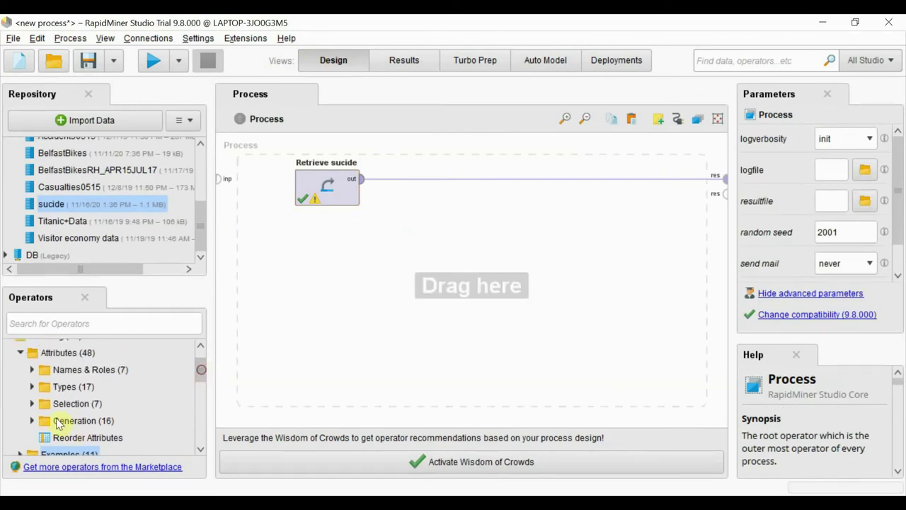
pyautogui.click(32, 402)
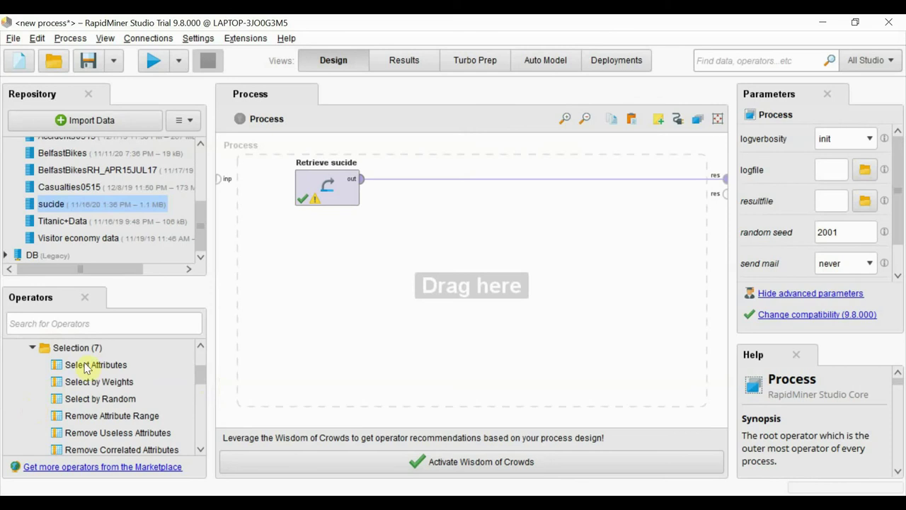
pyautogui.moveTo(99, 366); pyautogui.dragTo(420, 175)
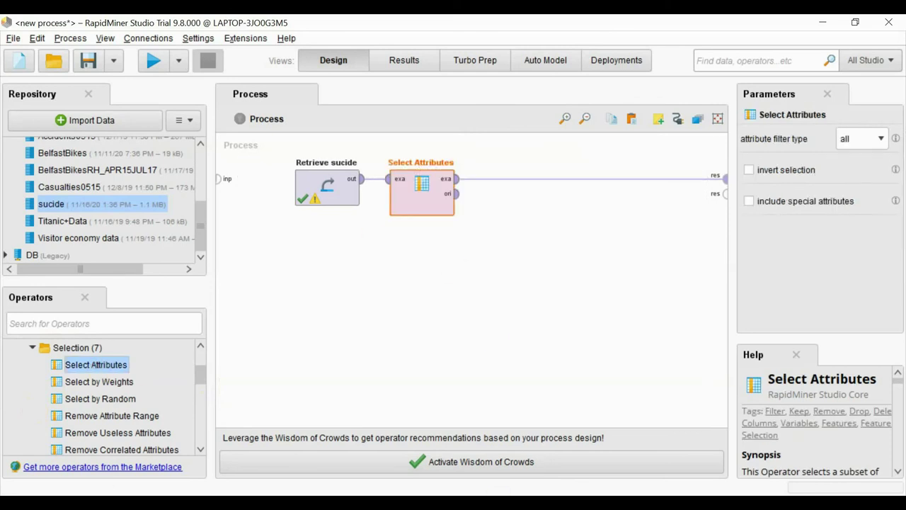
# - Limit Select Attributes to a subset containing sex and suicides_no, and run the process
pyautogui.click(876, 138)
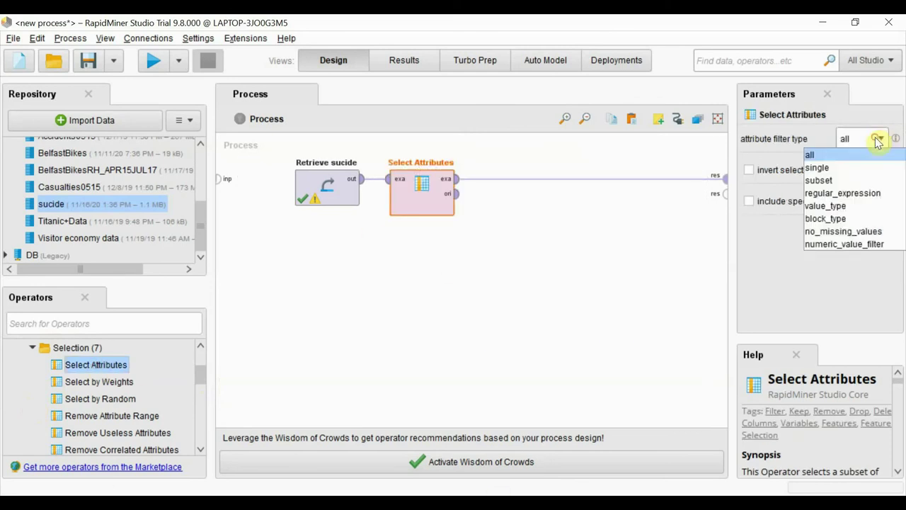
pyautogui.click(846, 181)
pyautogui.click(862, 177)
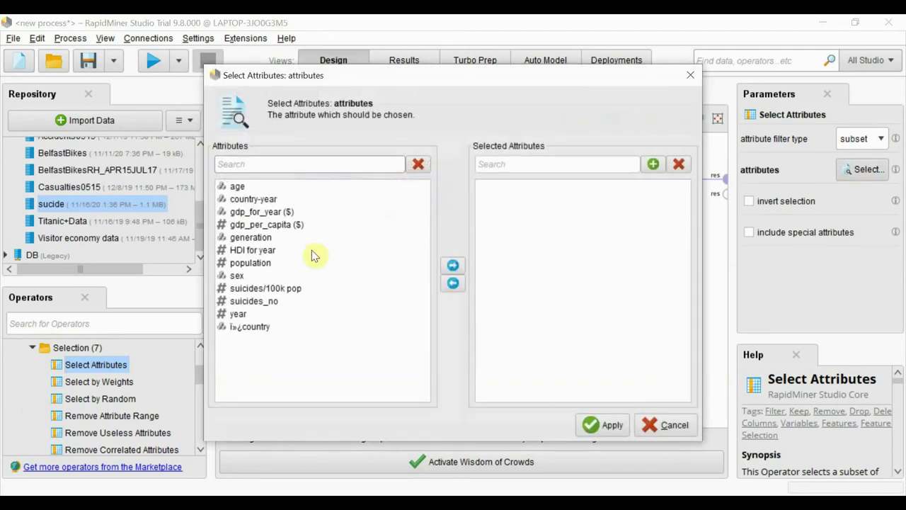
pyautogui.click(238, 276)
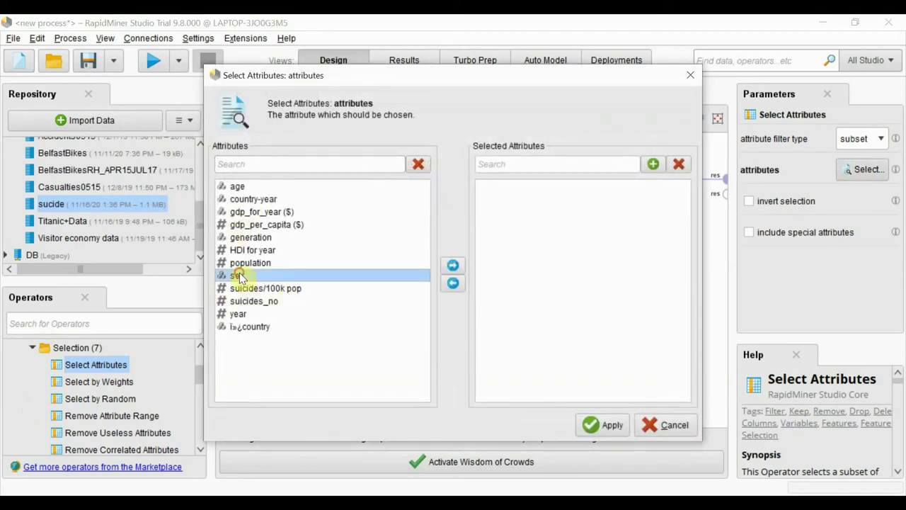
pyautogui.click(454, 265)
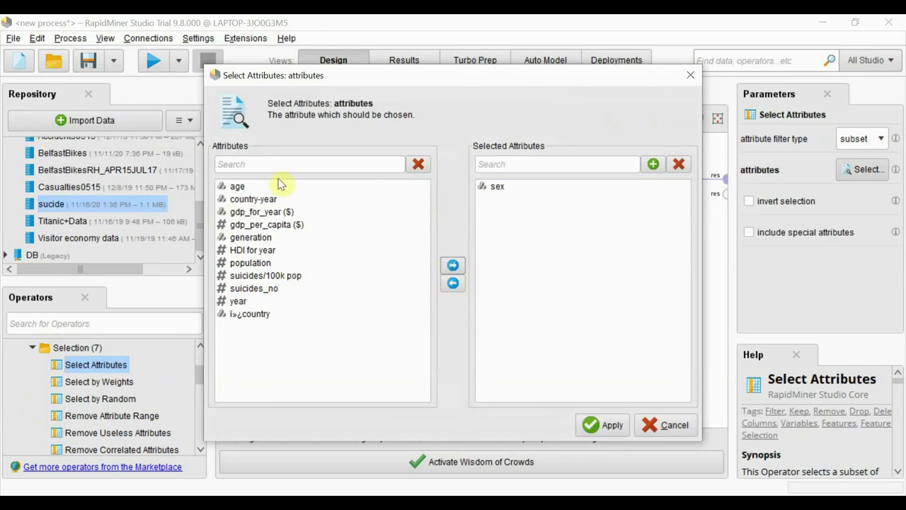
pyautogui.click(268, 289)
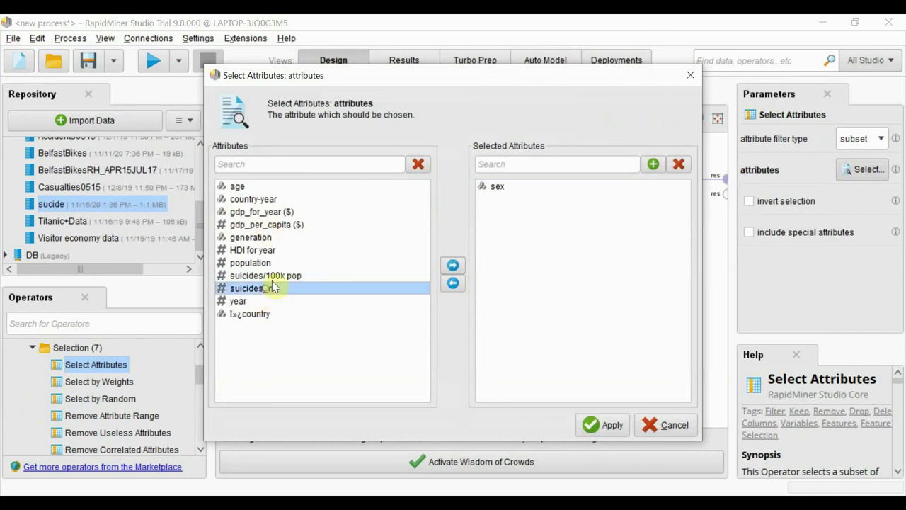
pyautogui.click(453, 265)
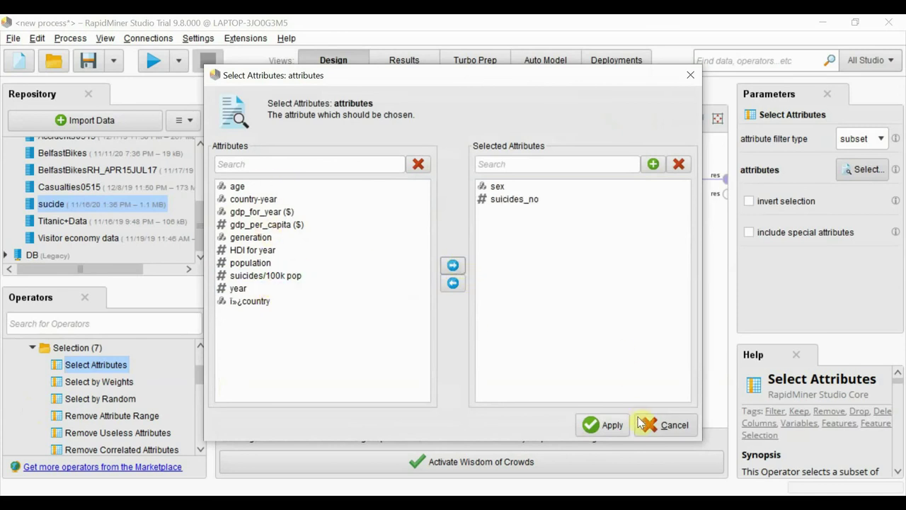
pyautogui.click(602, 425)
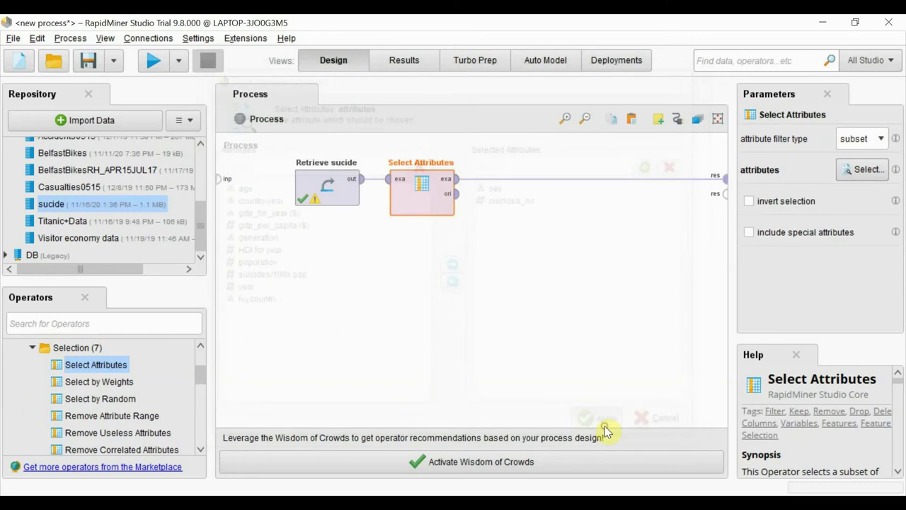
pyautogui.click(155, 60)
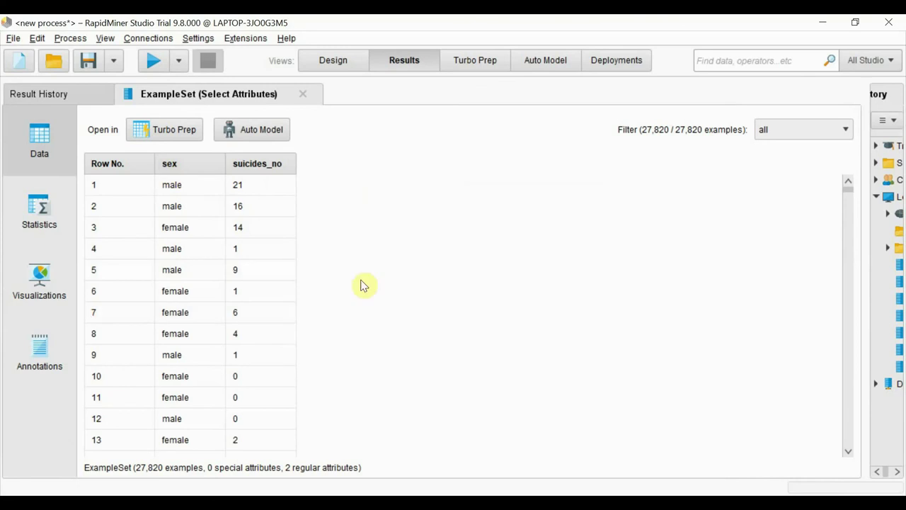
# - Visualize the results as a Pie / Donut plot with suicides_no as the value column and data aggregation enabled
pyautogui.click(55, 290)
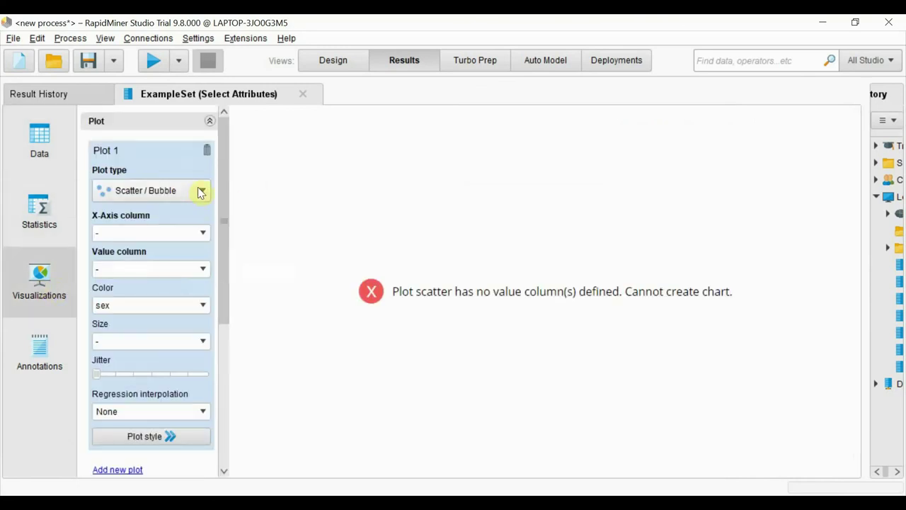
pyautogui.click(201, 191)
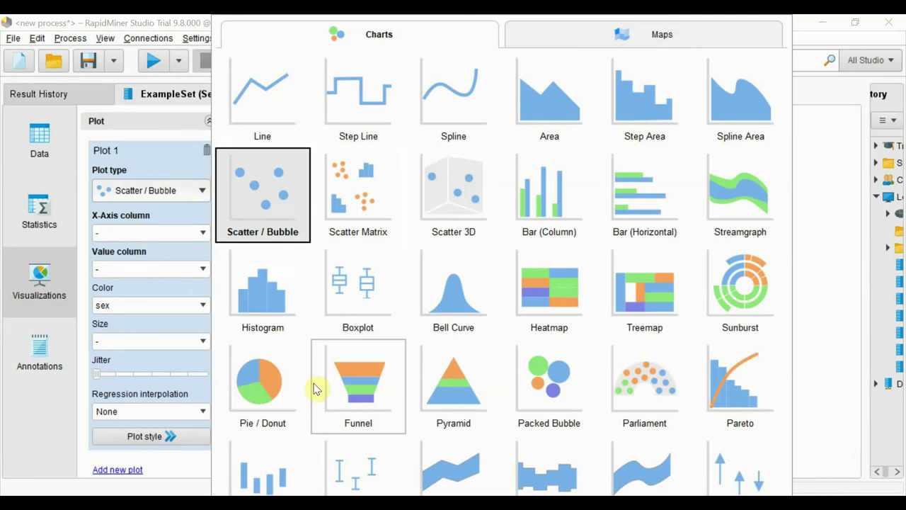
pyautogui.click(276, 378)
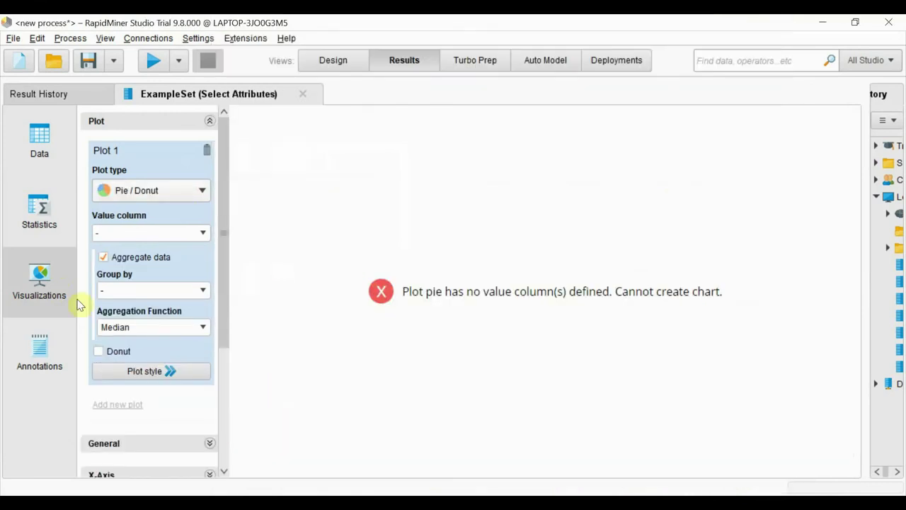
pyautogui.click(201, 235)
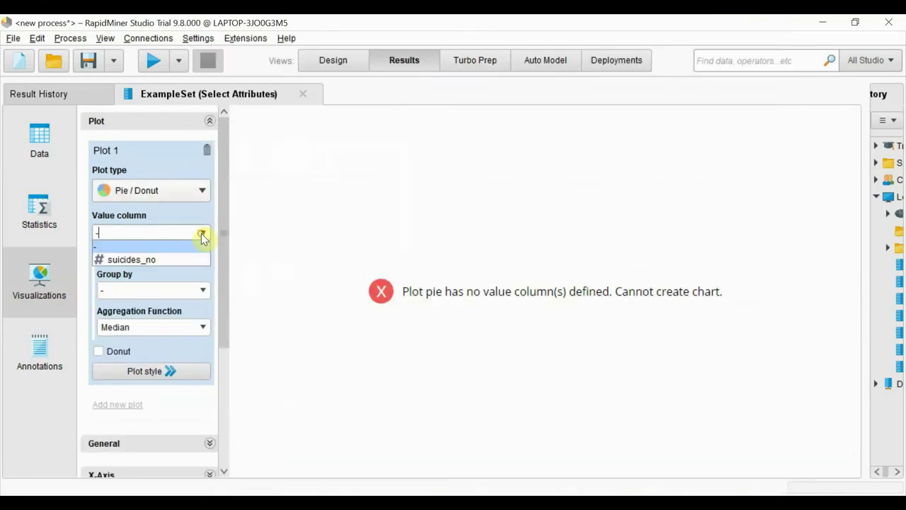
pyautogui.click(164, 259)
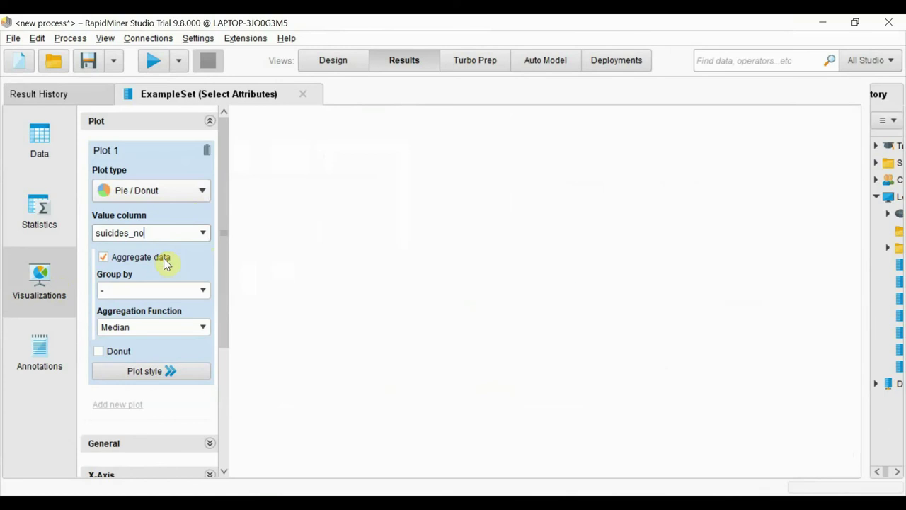
pyautogui.click(104, 256)
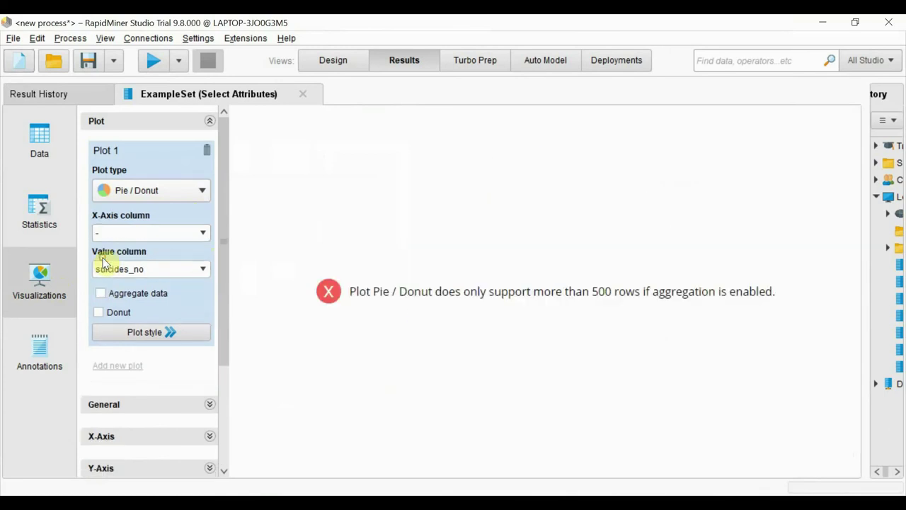
pyautogui.click(100, 293)
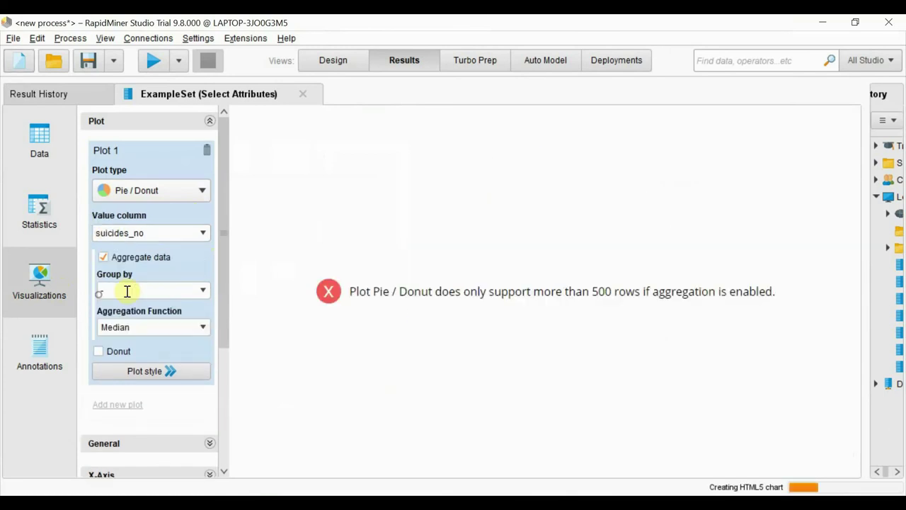
# - Group the pie chart by sex and set its aggregation function to Sum
pyautogui.click(201, 292)
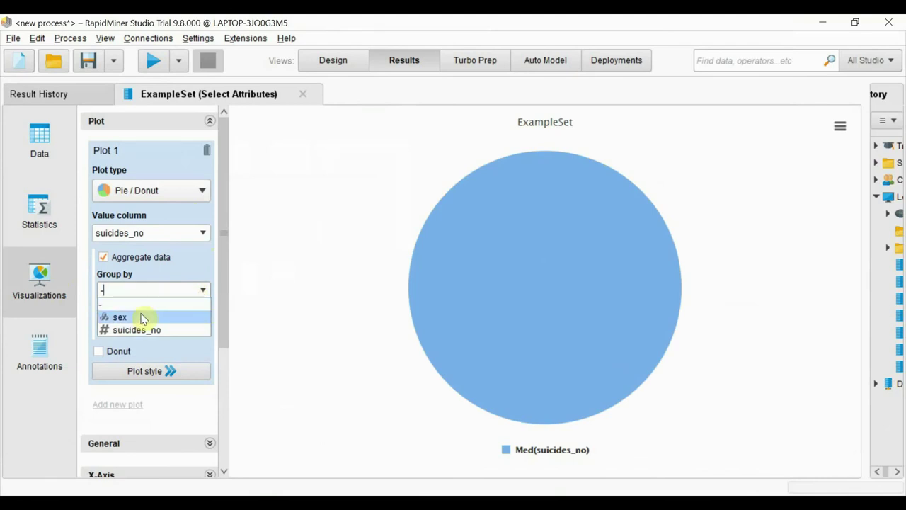
pyautogui.click(141, 318)
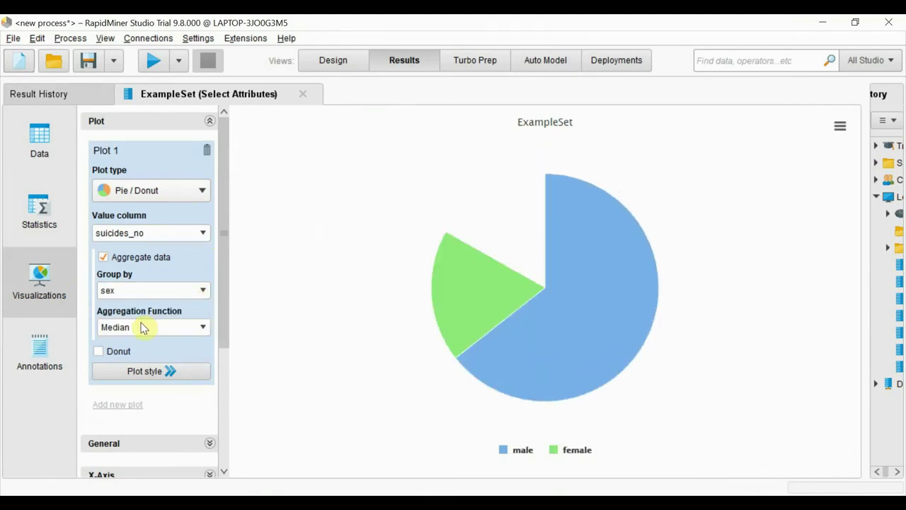
pyautogui.click(201, 326)
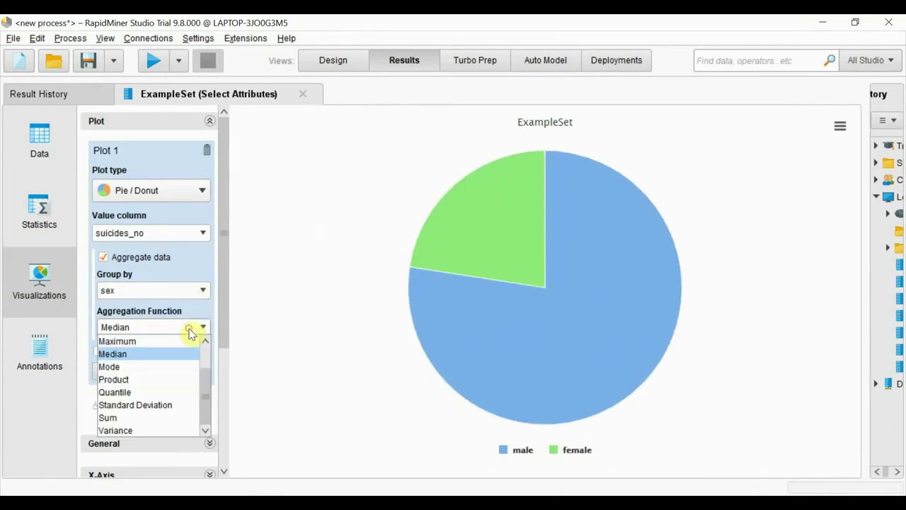
pyautogui.click(153, 416)
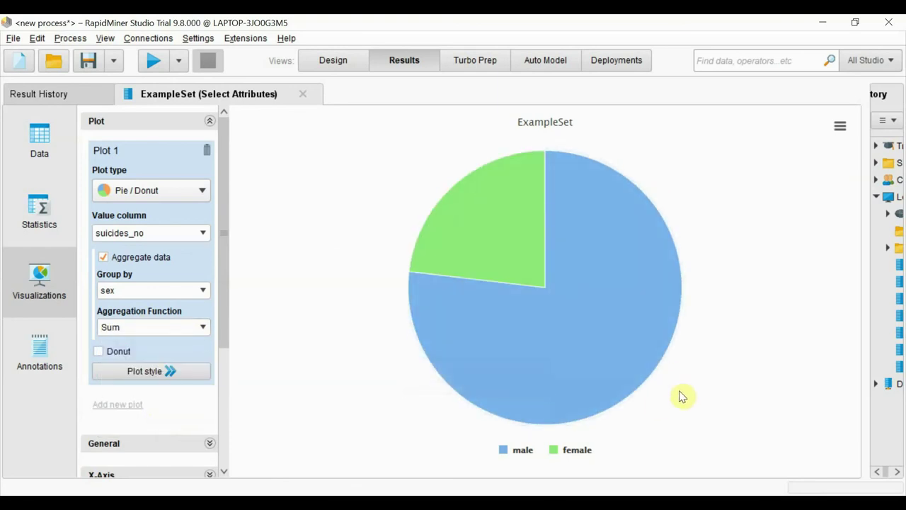
pyautogui.moveTo(522, 363)
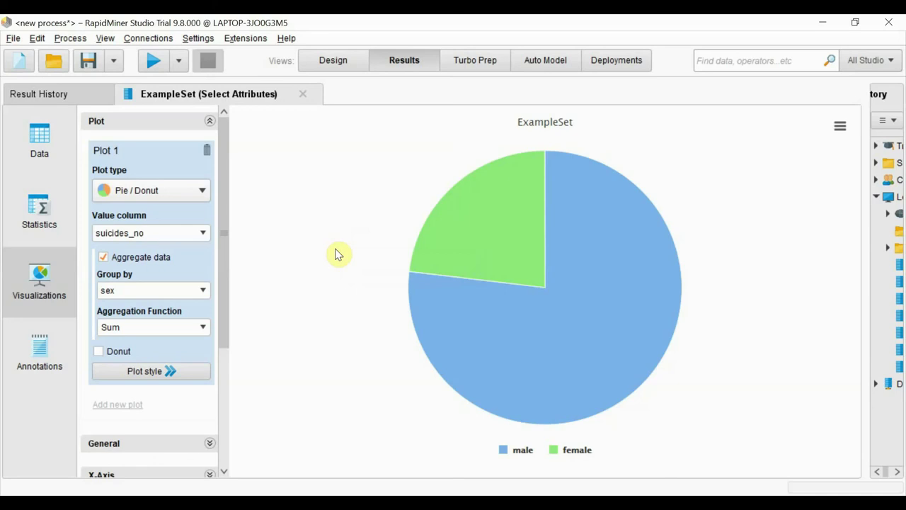
# - Add year to the attributes kept by Select Attributes in the process and run it again
pyautogui.click(329, 62)
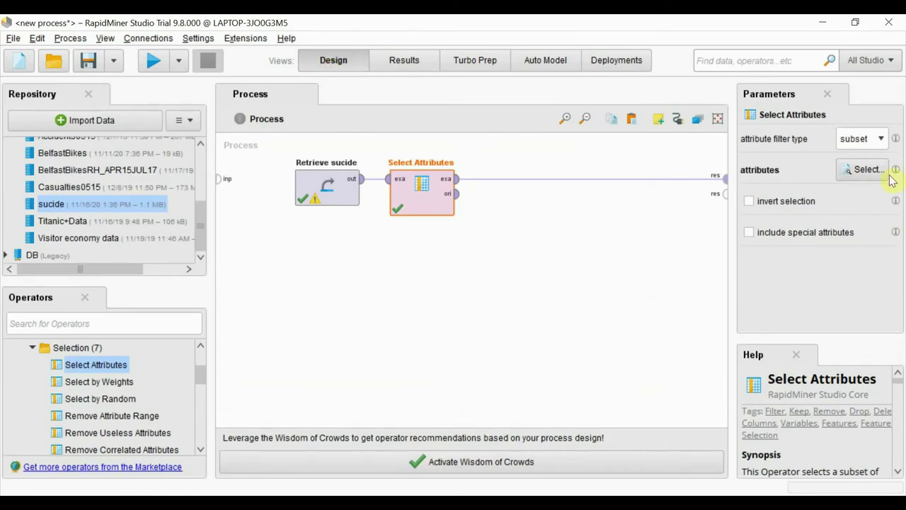
pyautogui.click(867, 170)
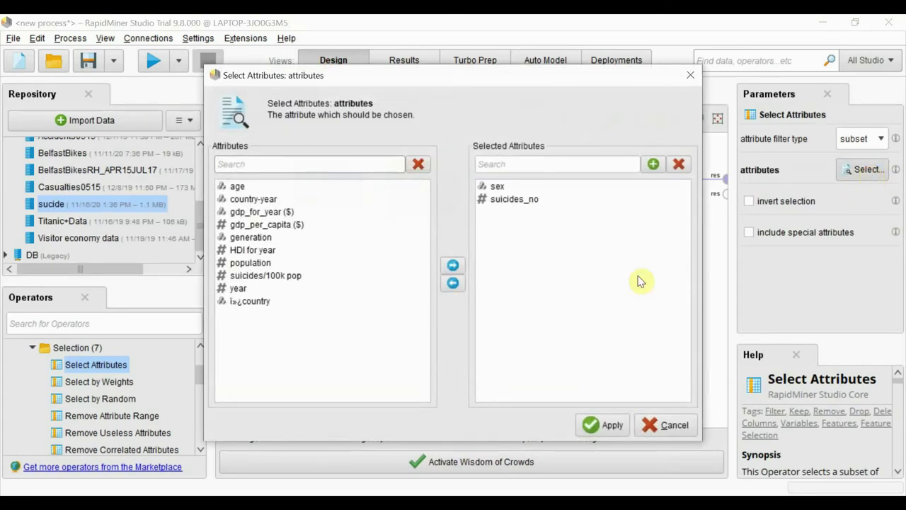
pyautogui.click(240, 290)
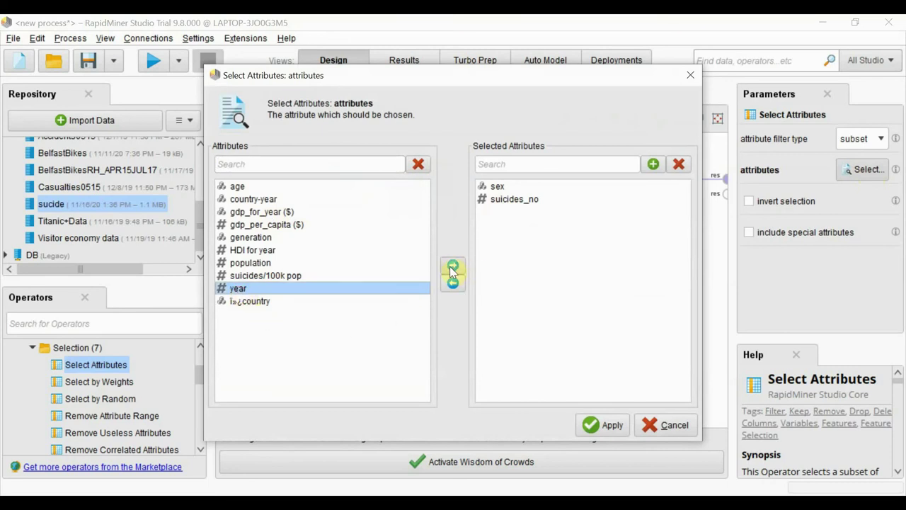
pyautogui.click(452, 268)
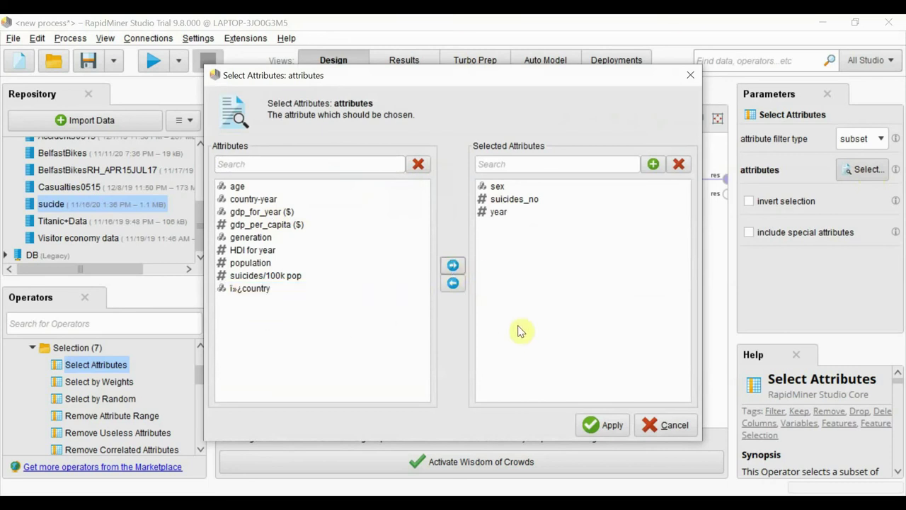
pyautogui.click(604, 425)
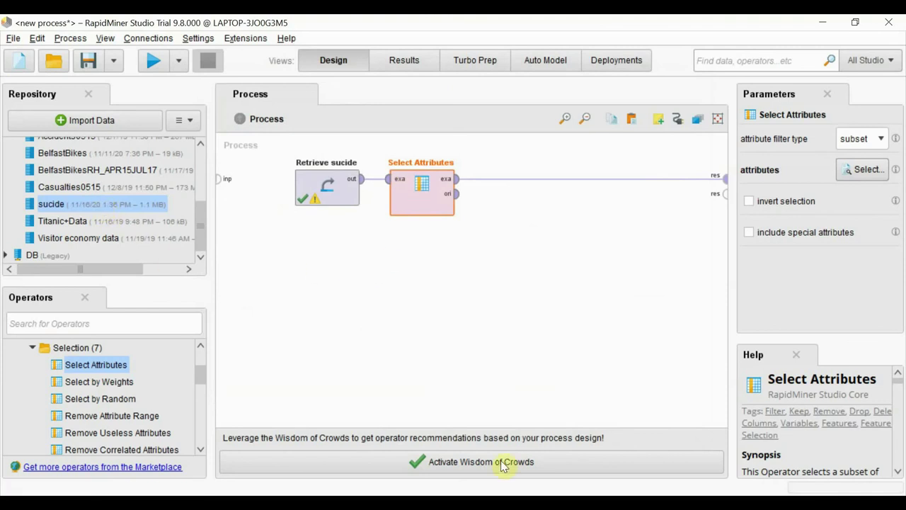
pyautogui.click(153, 60)
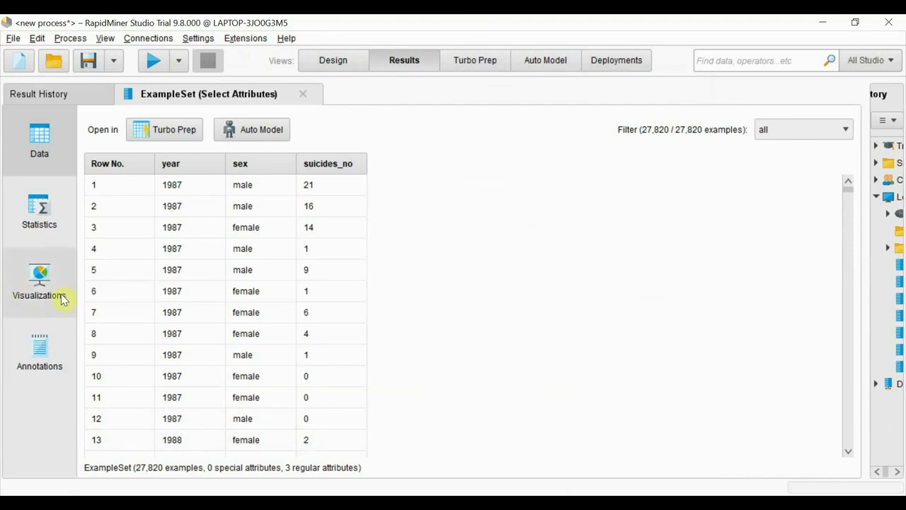
# - Visualize the new results as a Bar (Column) plot with suicides_no as the value column
pyautogui.click(21, 295)
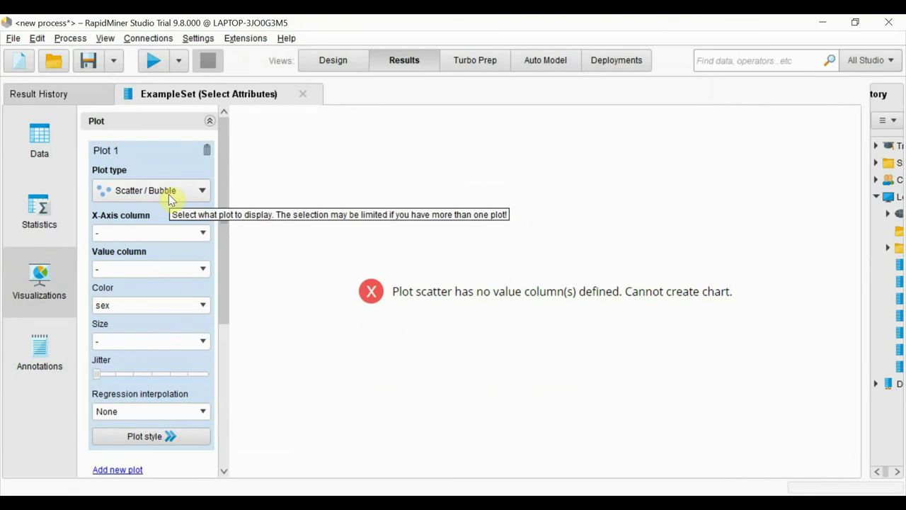
pyautogui.click(203, 197)
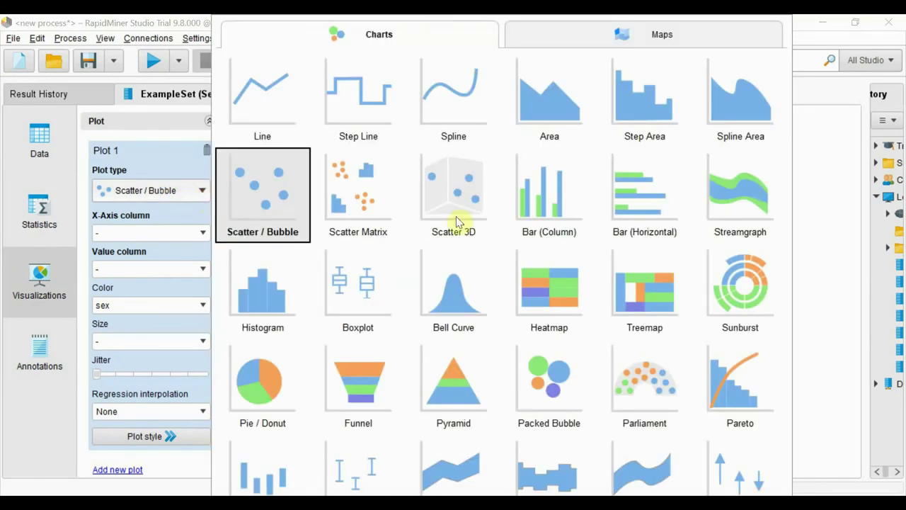
pyautogui.click(538, 192)
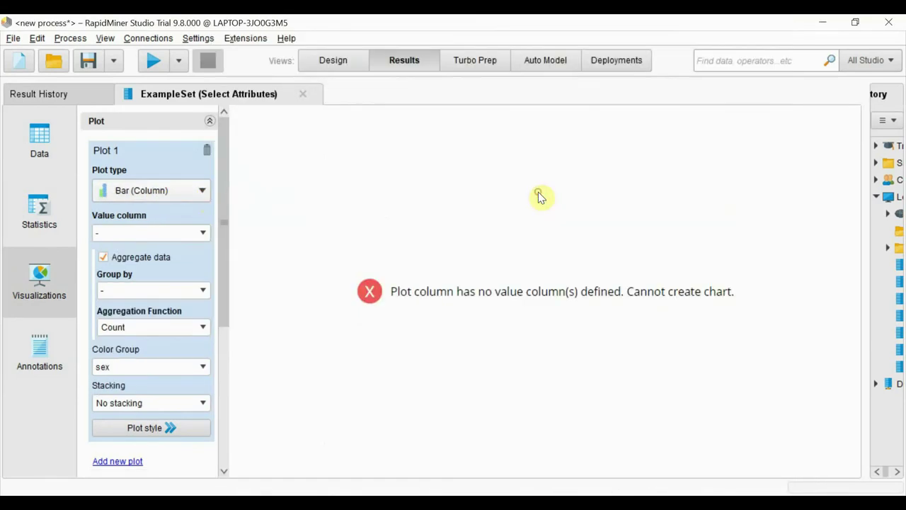
pyautogui.click(201, 235)
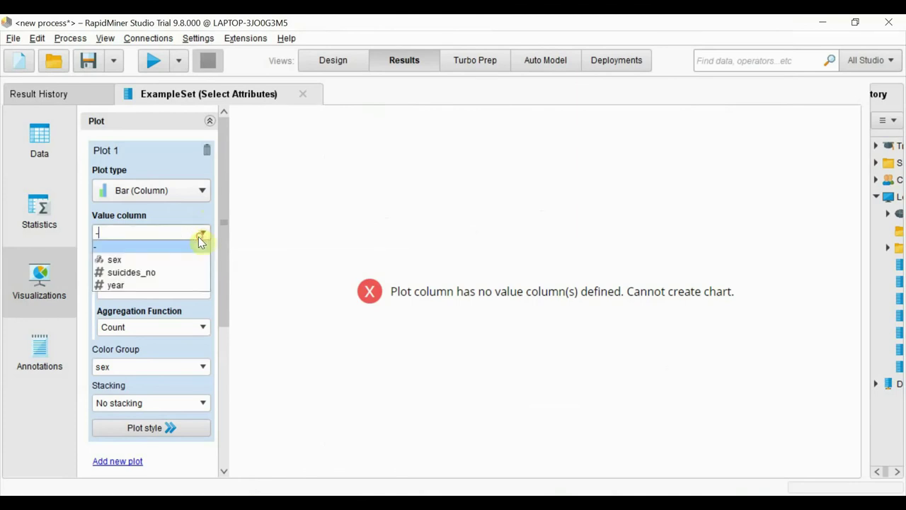
pyautogui.click(166, 276)
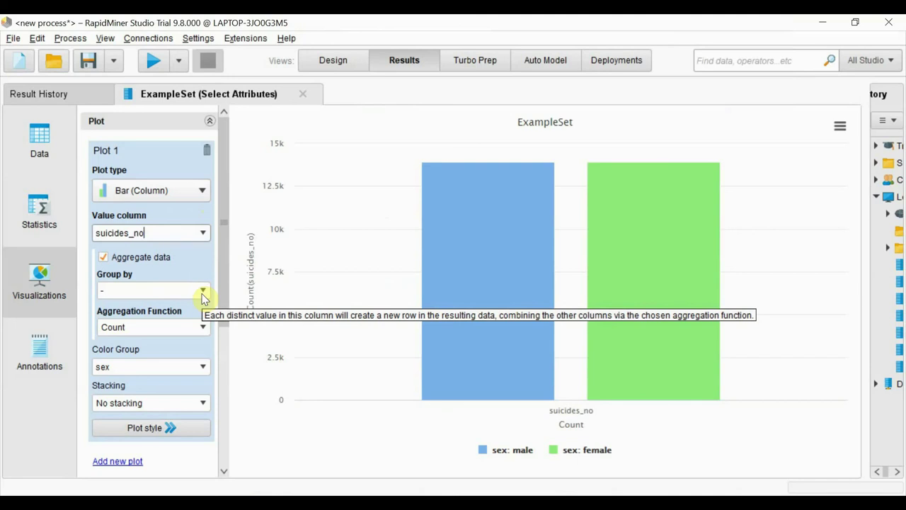
# - Group the suicides_no bar chart by year and inspect the bars for 2001 and 2002
pyautogui.click(203, 293)
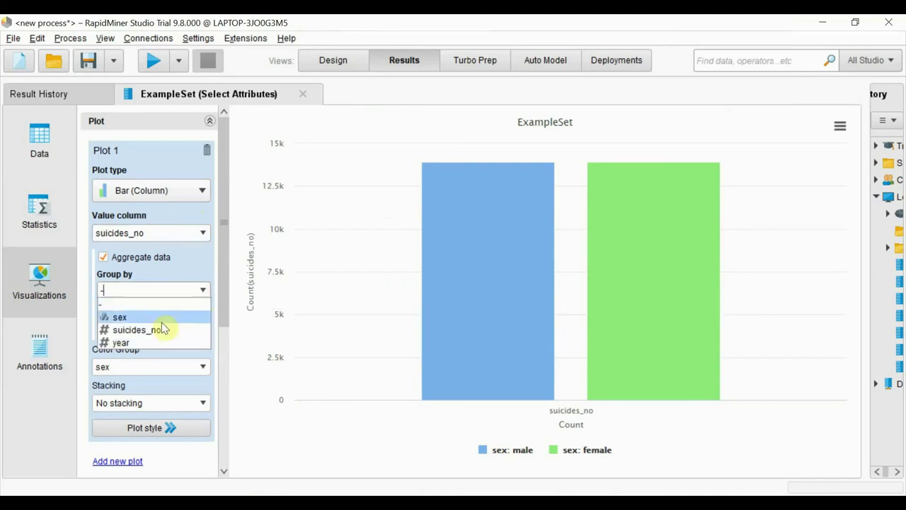
pyautogui.click(147, 343)
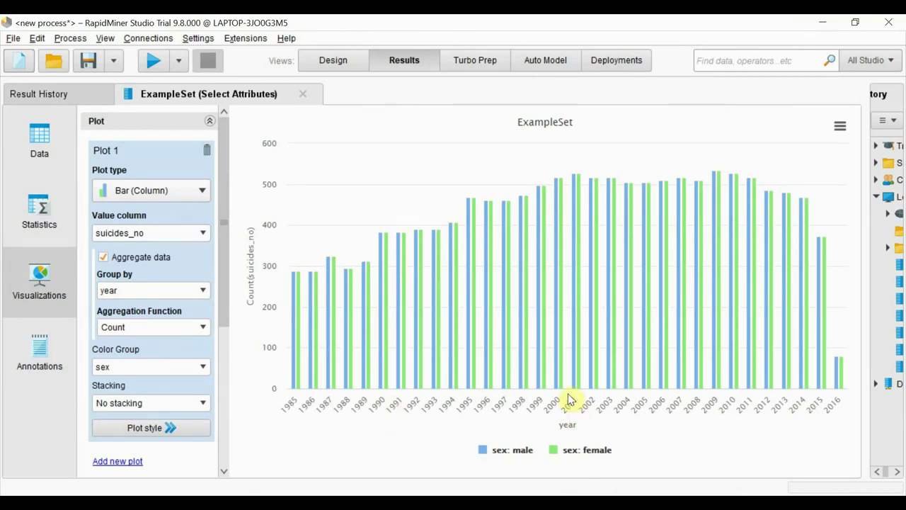
pyautogui.moveTo(575, 370)
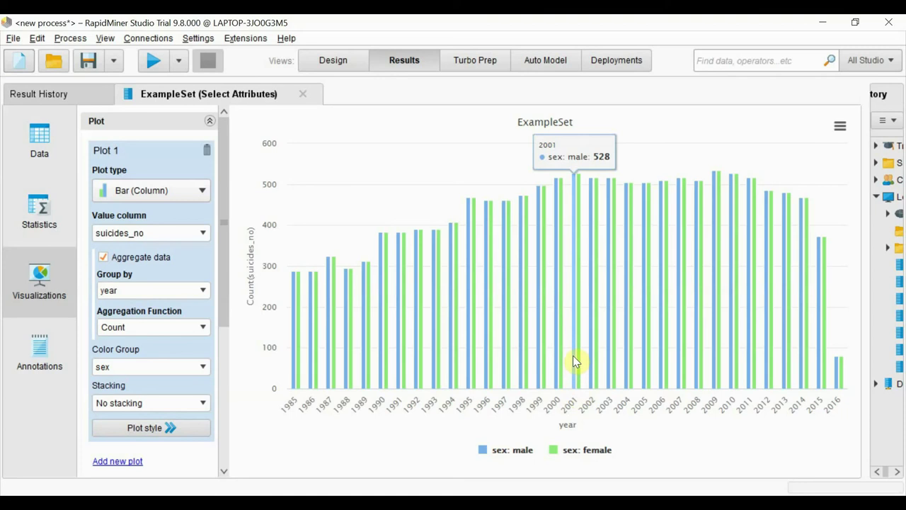
pyautogui.moveTo(577, 350)
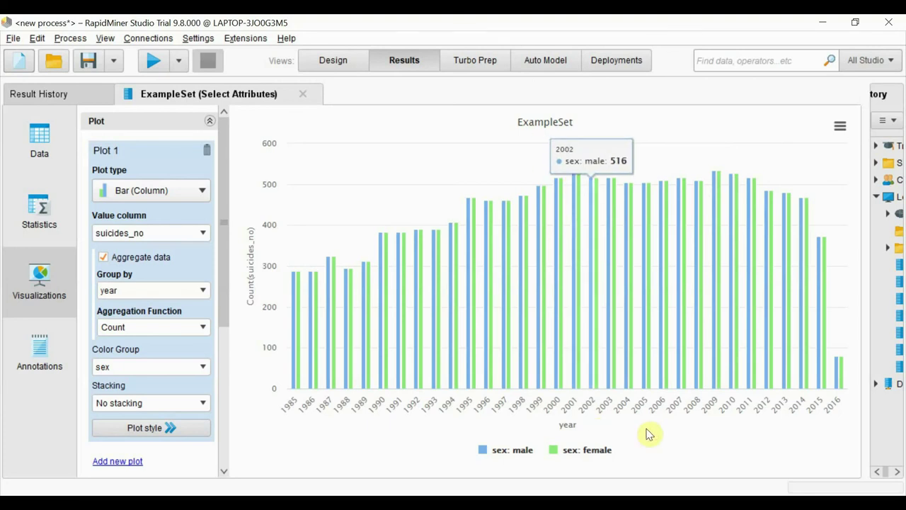
# - Replace sex with country in the attributes kept by Select Attributes and run the process again
pyautogui.press('F8')
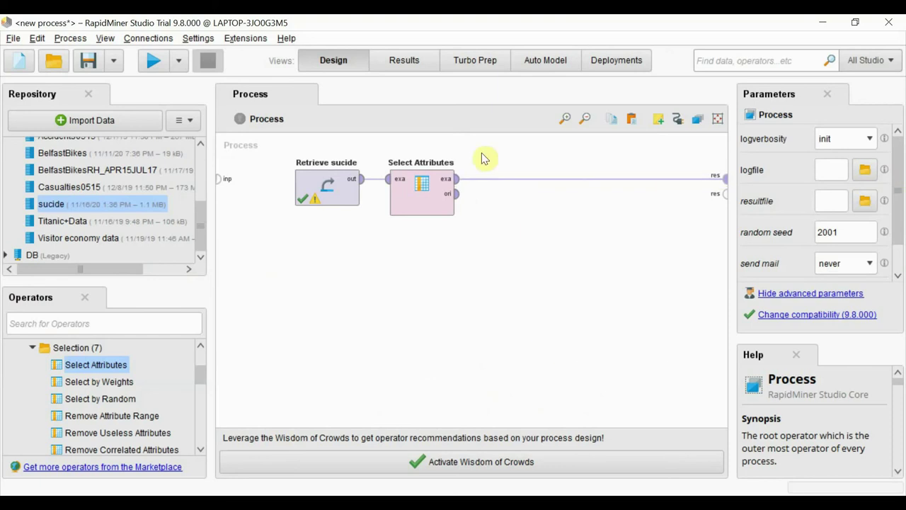
pyautogui.click(417, 186)
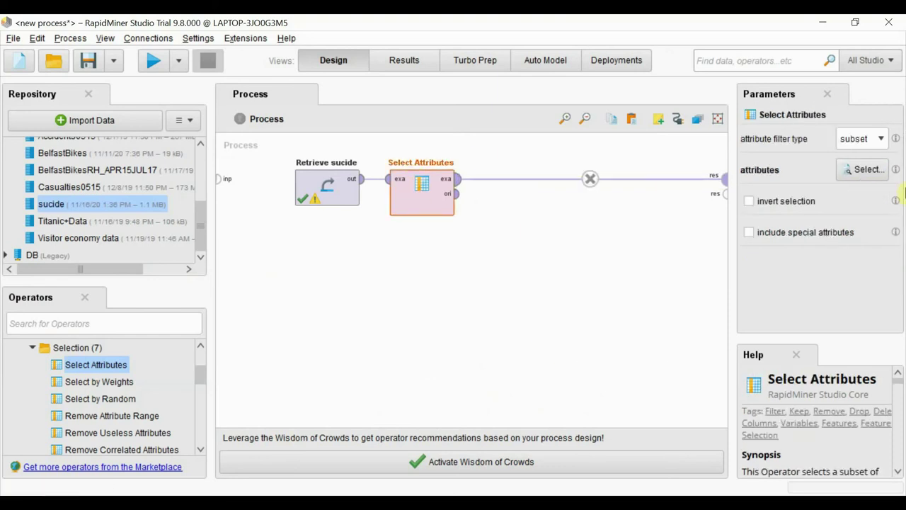
pyautogui.click(856, 169)
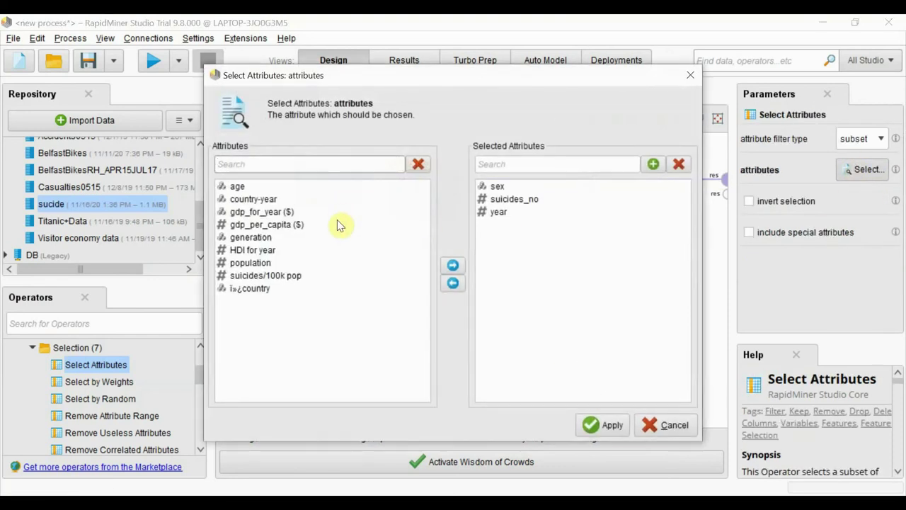
pyautogui.doubleClick(497, 187)
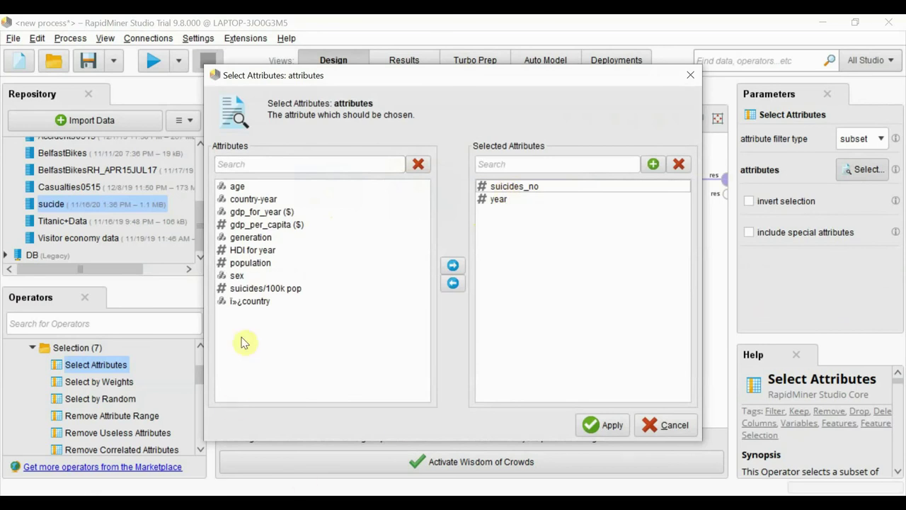
pyautogui.click(254, 302)
pyautogui.doubleClick(254, 303)
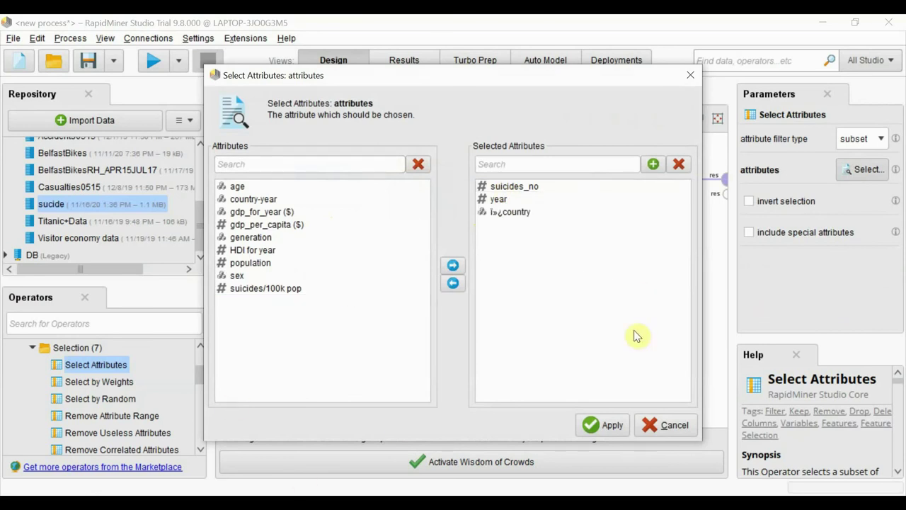
pyautogui.click(599, 425)
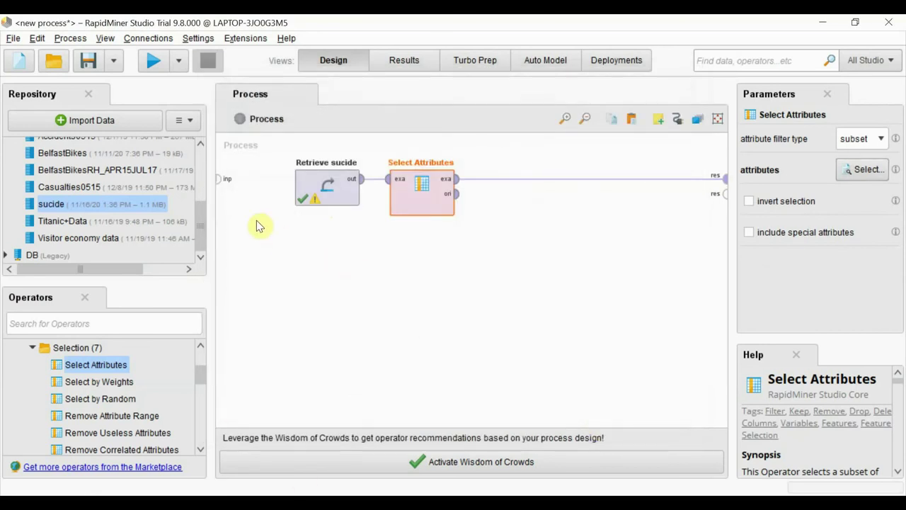
pyautogui.click(156, 61)
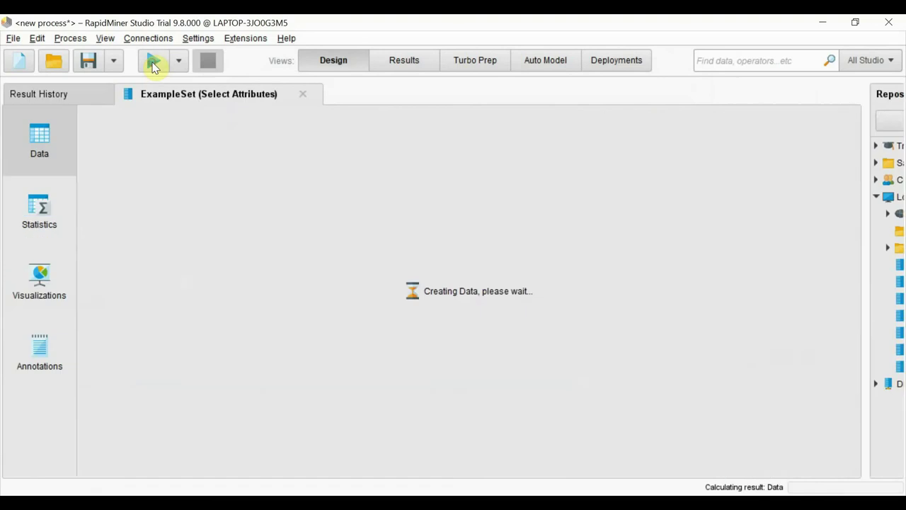
# - Visualize the new results as a Vector plot with country as the X-axis column and year as the value column
pyautogui.click(46, 277)
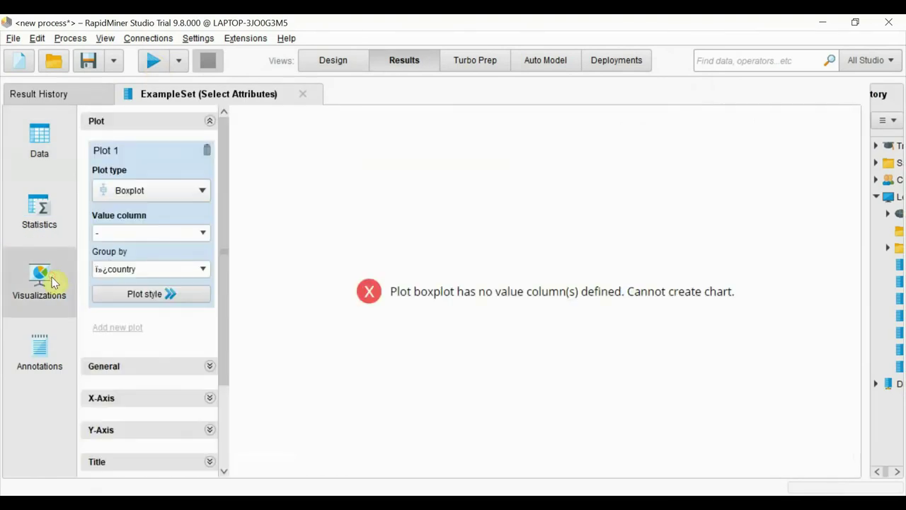
pyautogui.click(192, 189)
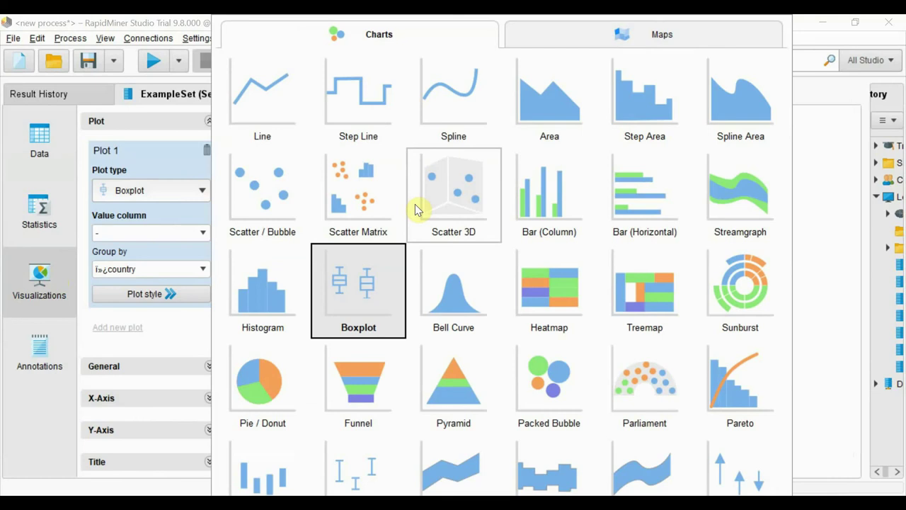
pyautogui.click(736, 473)
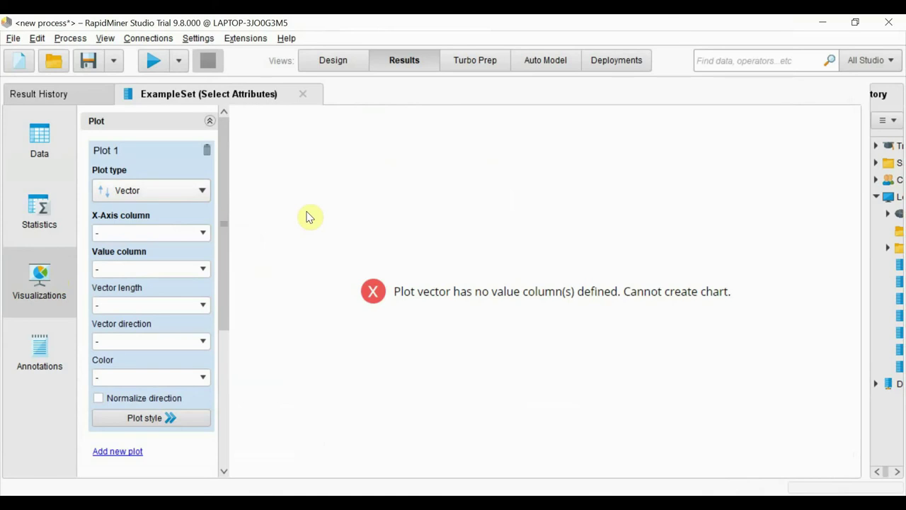
pyautogui.click(203, 234)
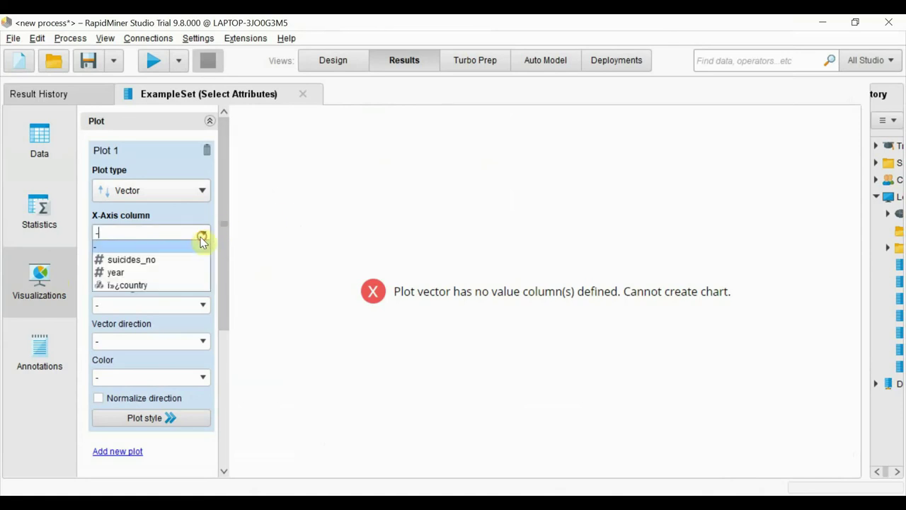
pyautogui.click(176, 289)
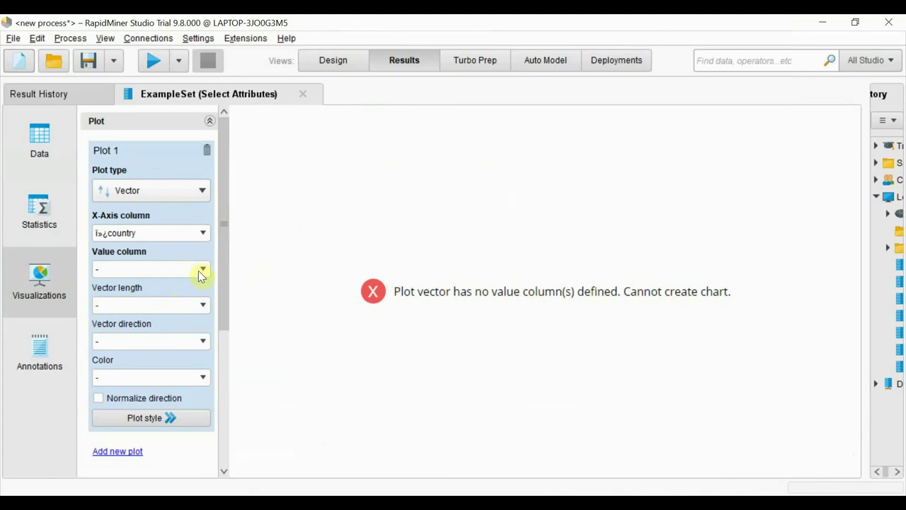
pyautogui.click(200, 271)
pyautogui.click(168, 307)
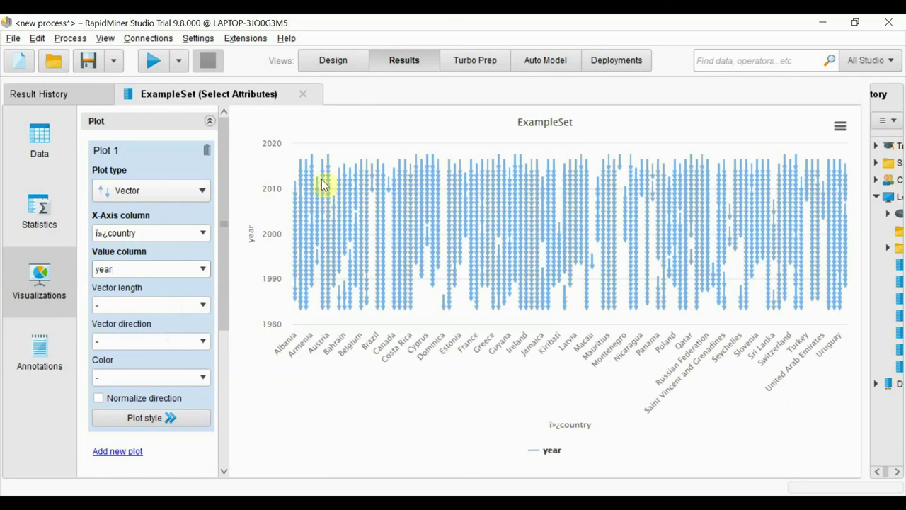
pyautogui.moveTo(309, 169)
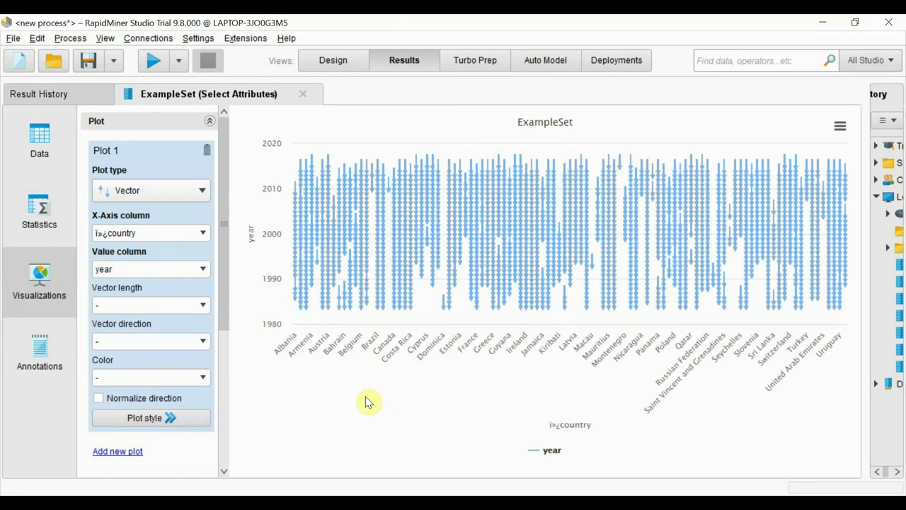
# - Remove year from the attributes kept by Select Attributes, add age and sex, and rerun the process
pyautogui.click(326, 62)
pyautogui.click(865, 170)
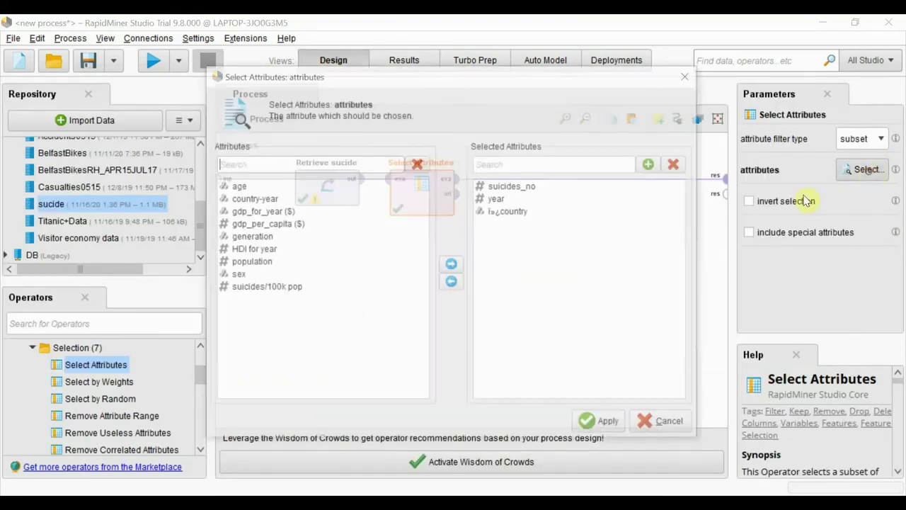
pyautogui.click(498, 200)
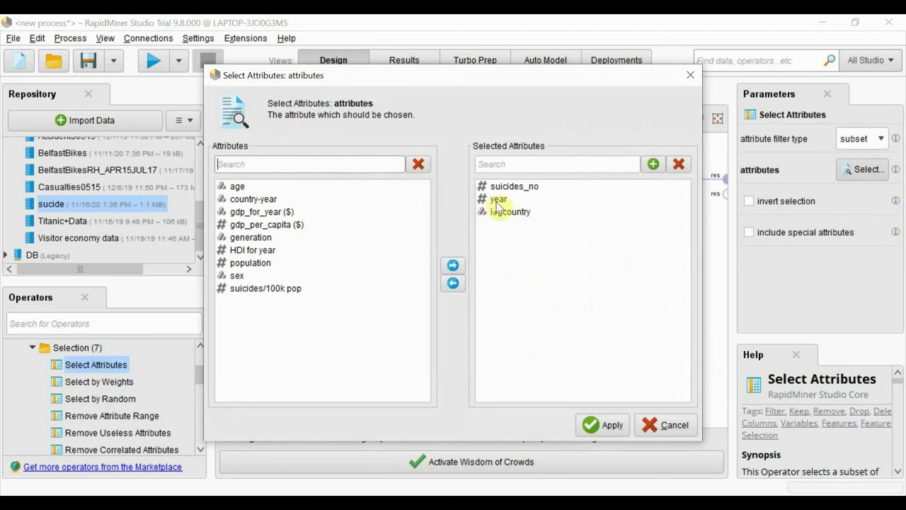
pyautogui.doubleClick(498, 201)
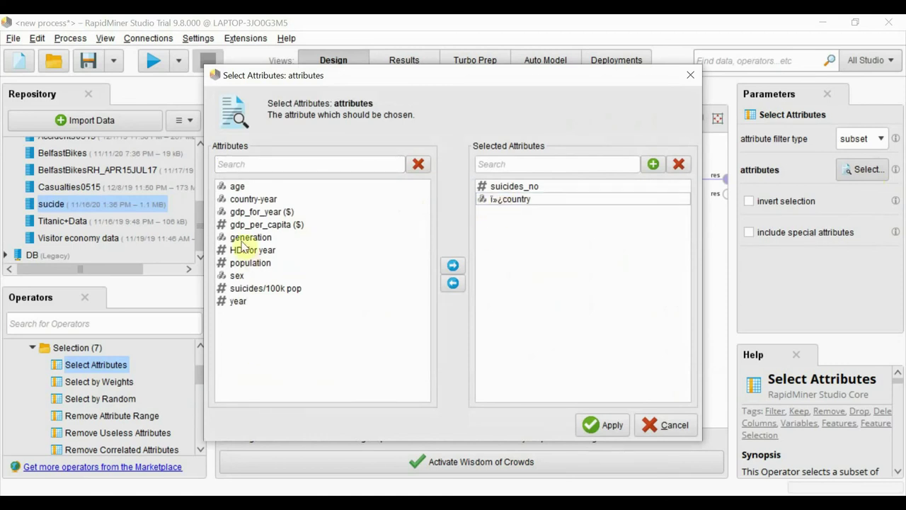
pyautogui.click(239, 189)
pyautogui.doubleClick(239, 189)
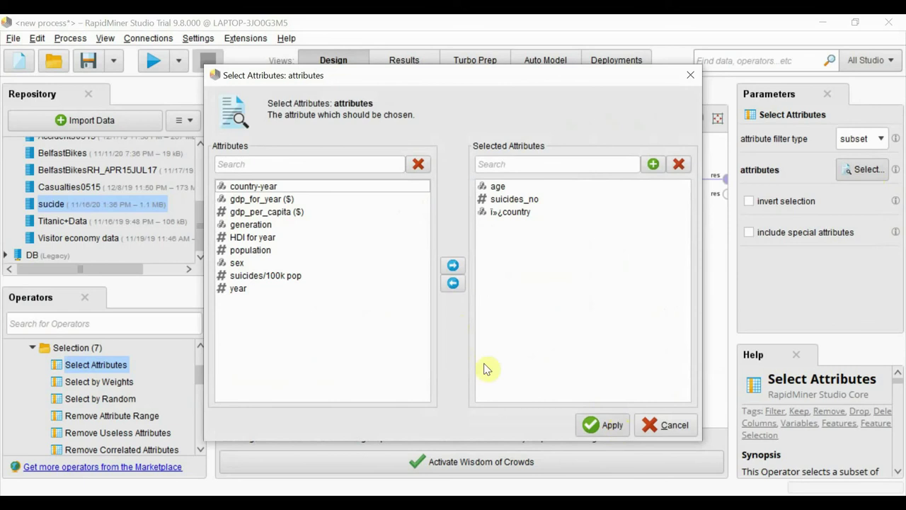
pyautogui.click(271, 264)
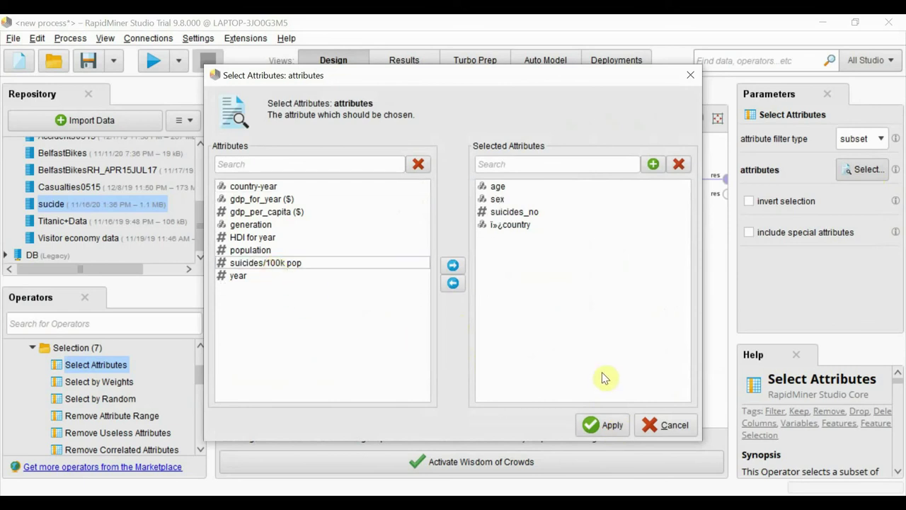
pyautogui.click(597, 425)
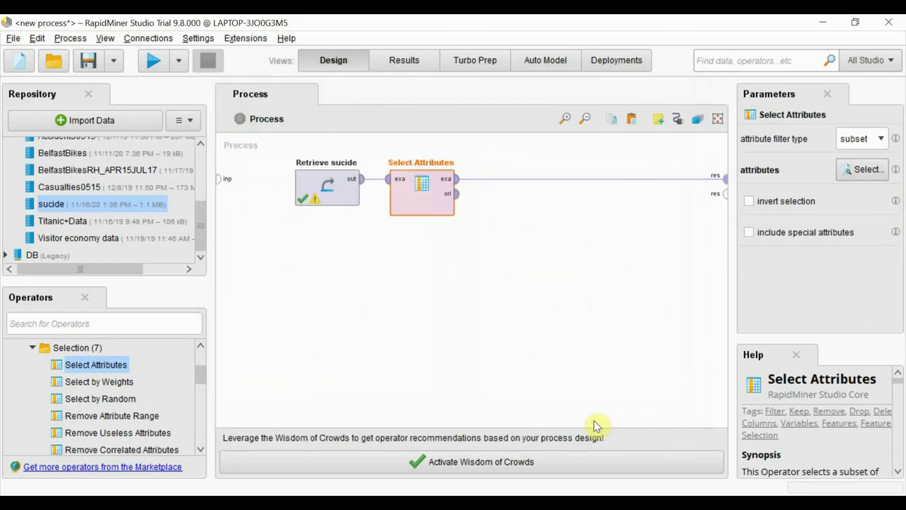
pyautogui.click(152, 61)
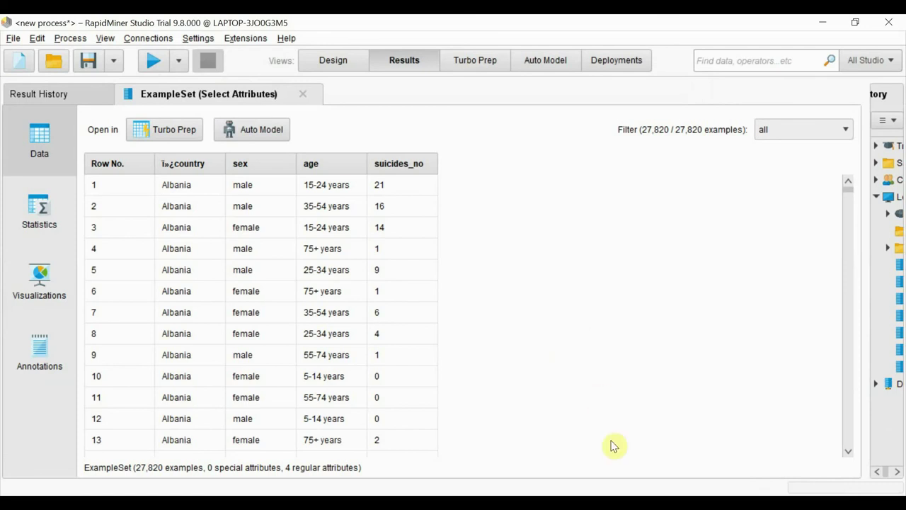
# - Visualize the results as a Bar (Horizontal) plot with suicides_no as both the X-axis column and the value column
pyautogui.click(51, 264)
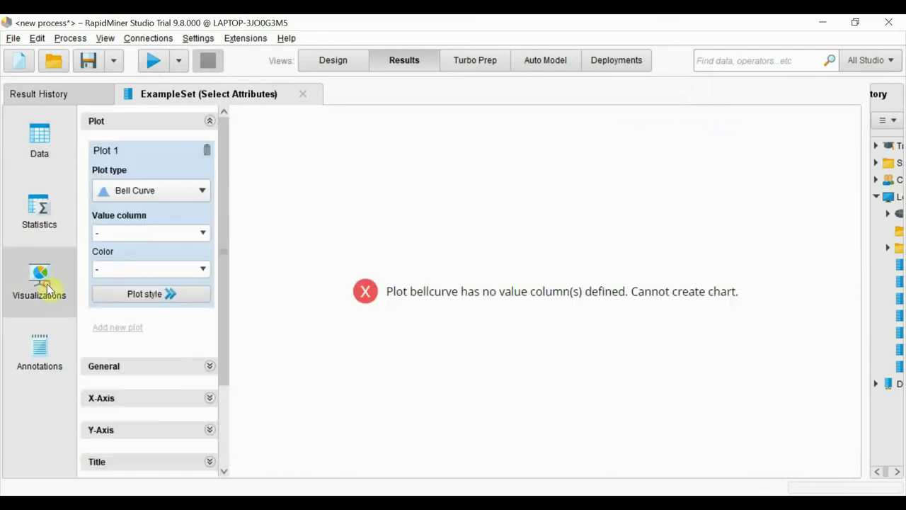
pyautogui.click(196, 188)
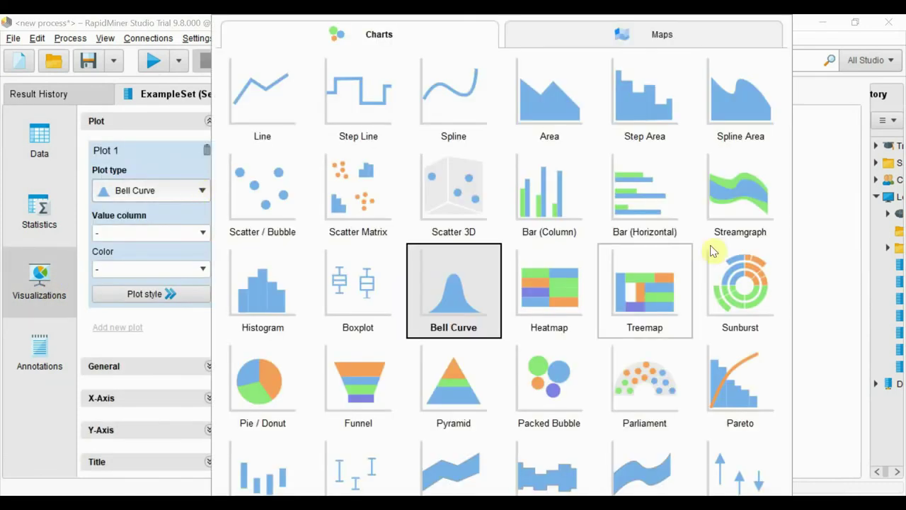
pyautogui.click(635, 205)
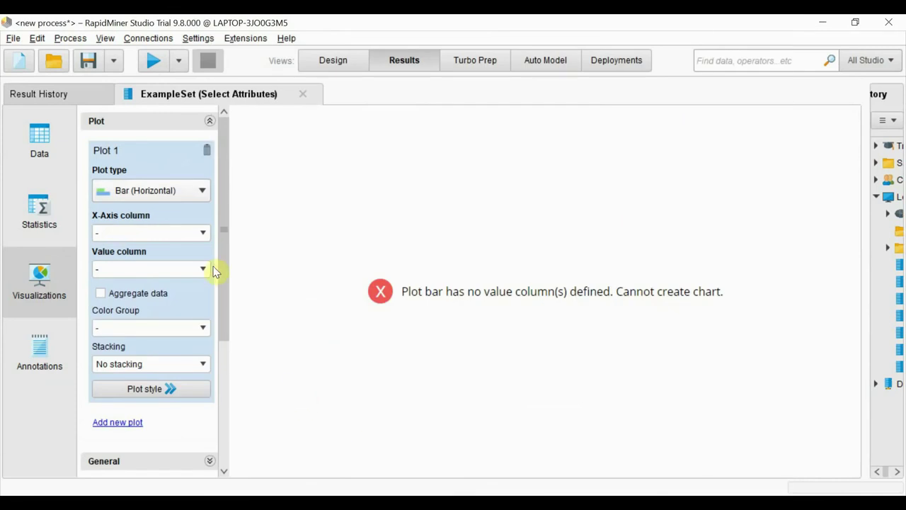
pyautogui.click(206, 233)
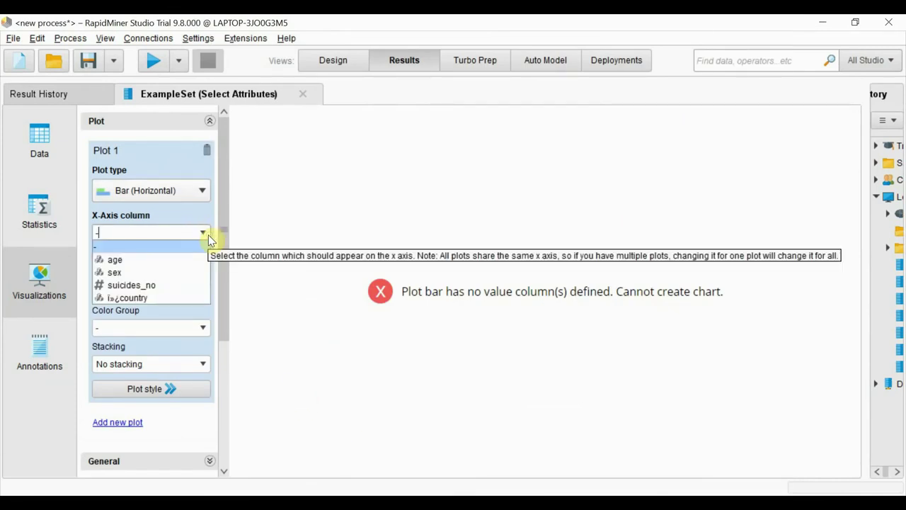
pyautogui.click(131, 286)
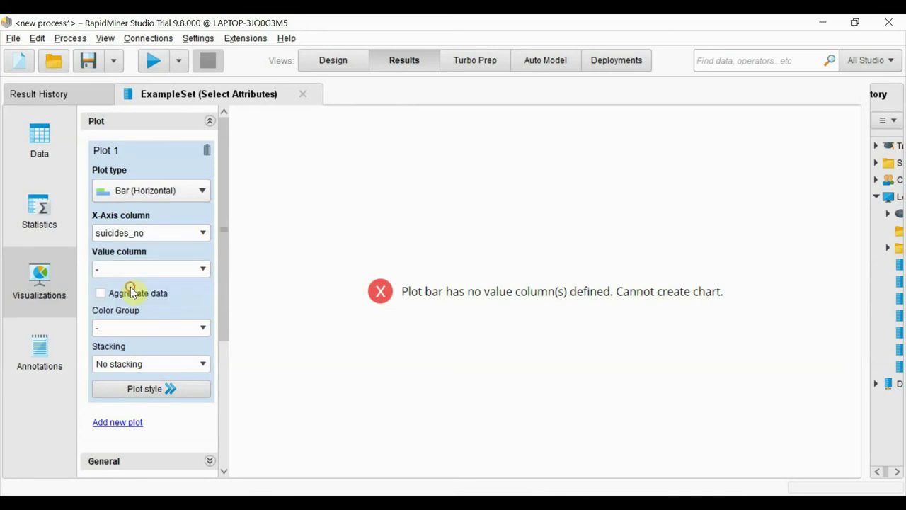
pyautogui.click(201, 272)
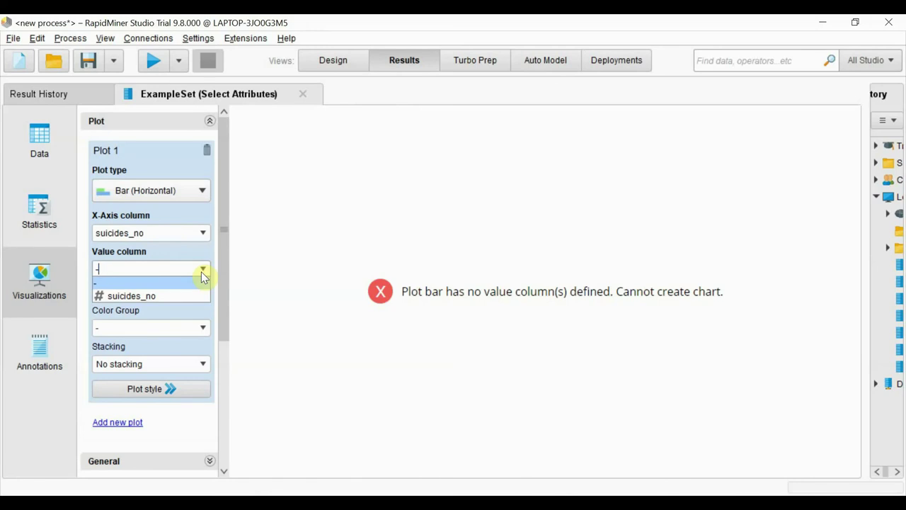
pyautogui.click(175, 298)
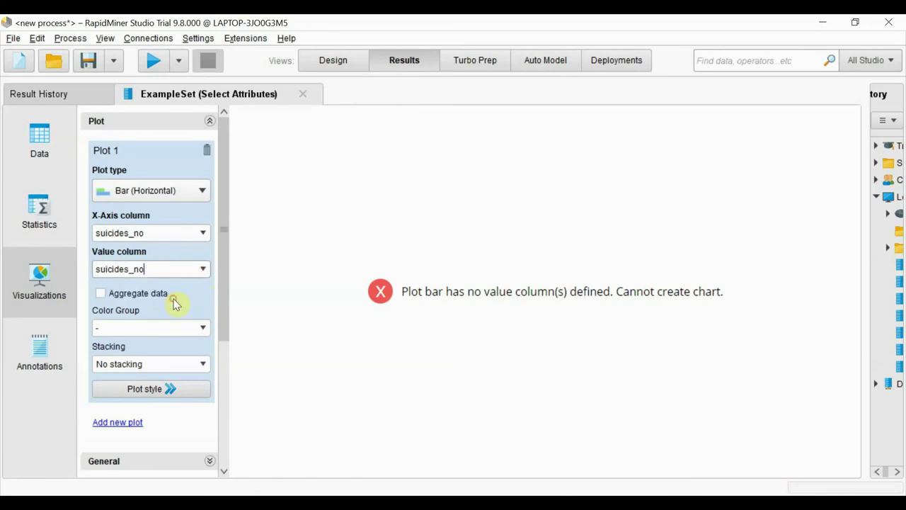
# - Aggregate the bar plot's suicides_no data grouped by age, with Sum as the aggregation function
pyautogui.click(104, 296)
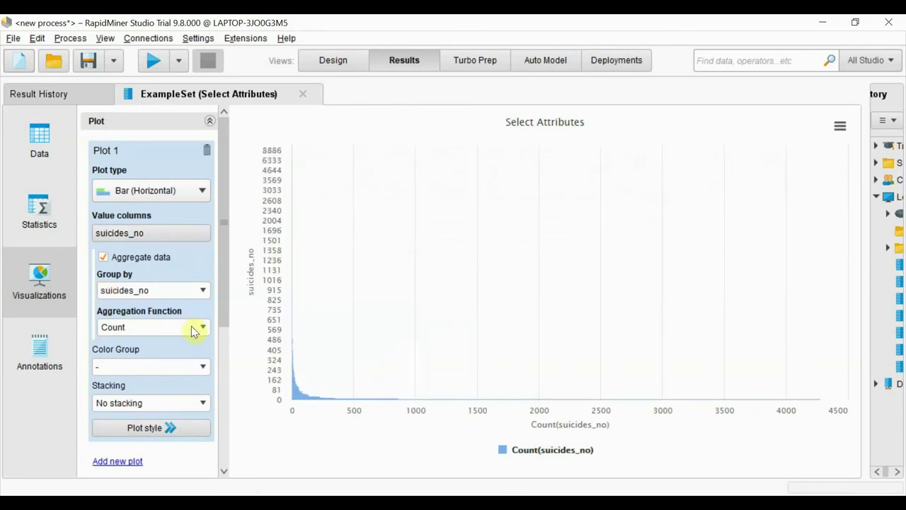
pyautogui.click(203, 290)
pyautogui.click(155, 317)
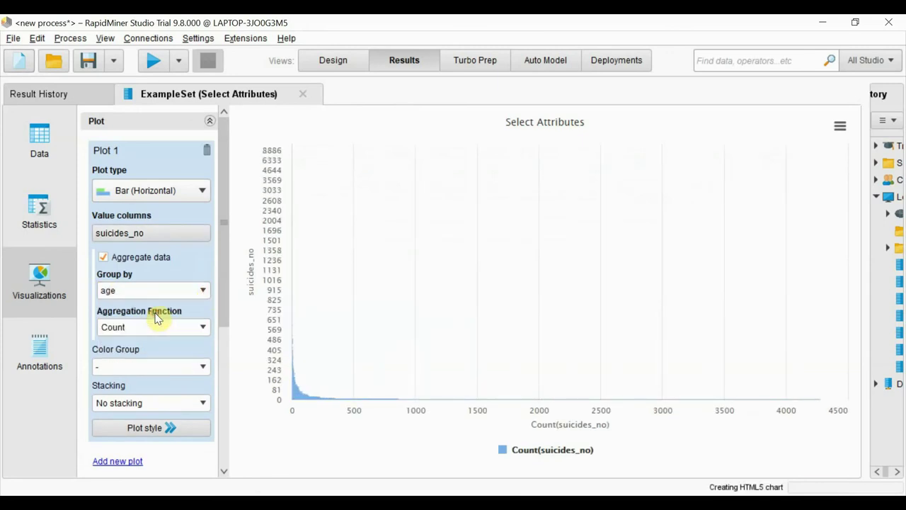
pyautogui.click(201, 331)
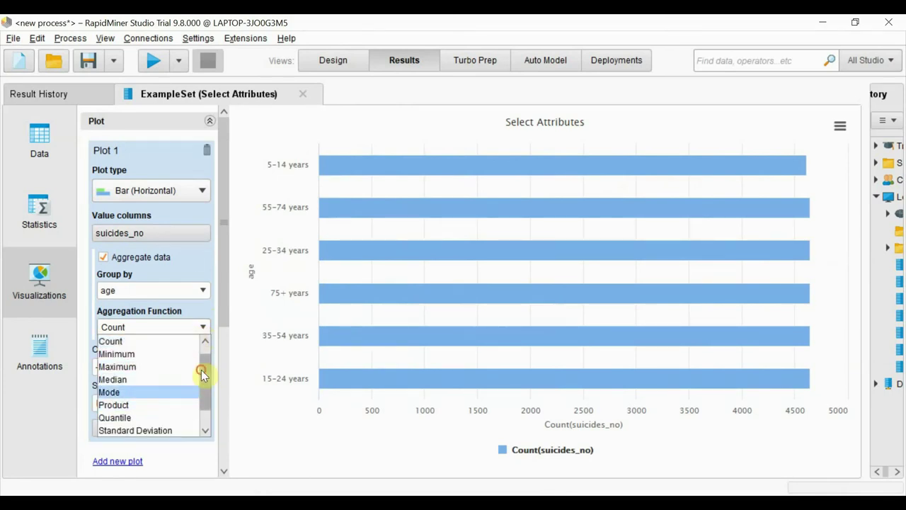
pyautogui.moveTo(203, 370); pyautogui.dragTo(204, 424)
pyautogui.click(160, 418)
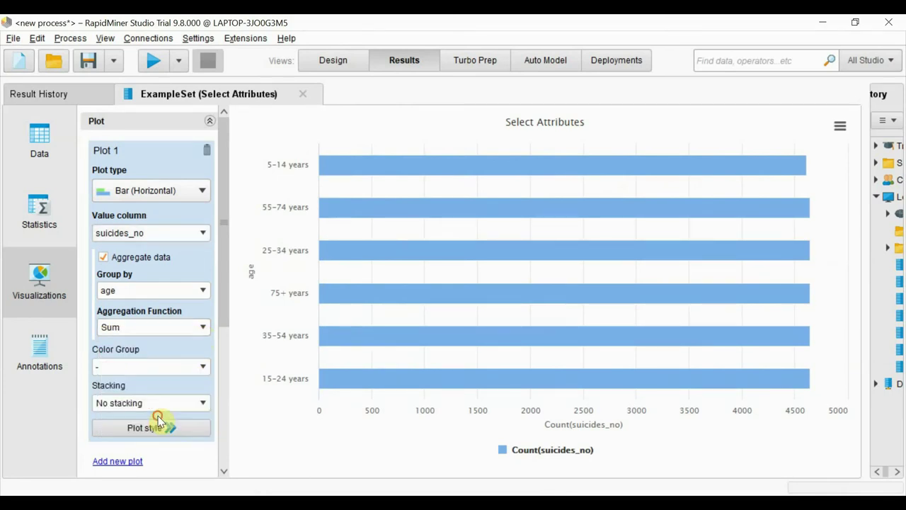
# - Set the bar plot's color group to sex and inspect the male and female bars of the age groups
pyautogui.click(202, 368)
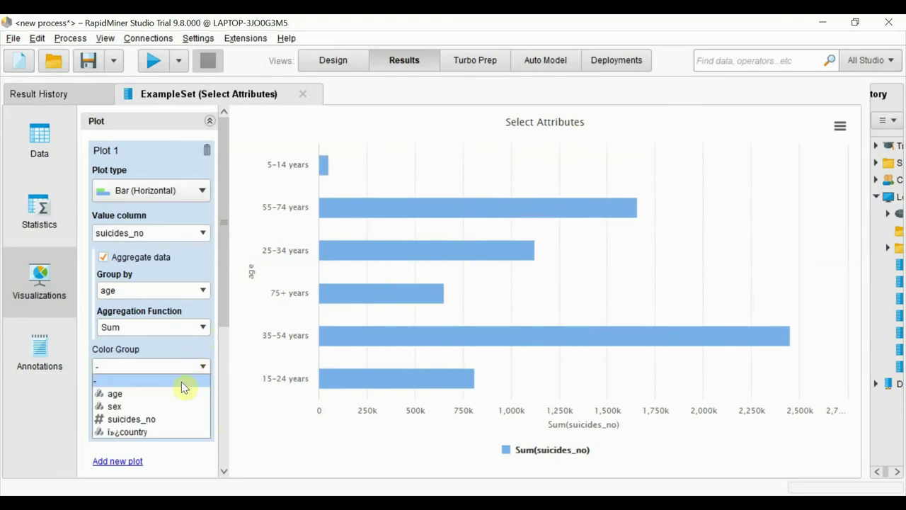
pyautogui.click(160, 405)
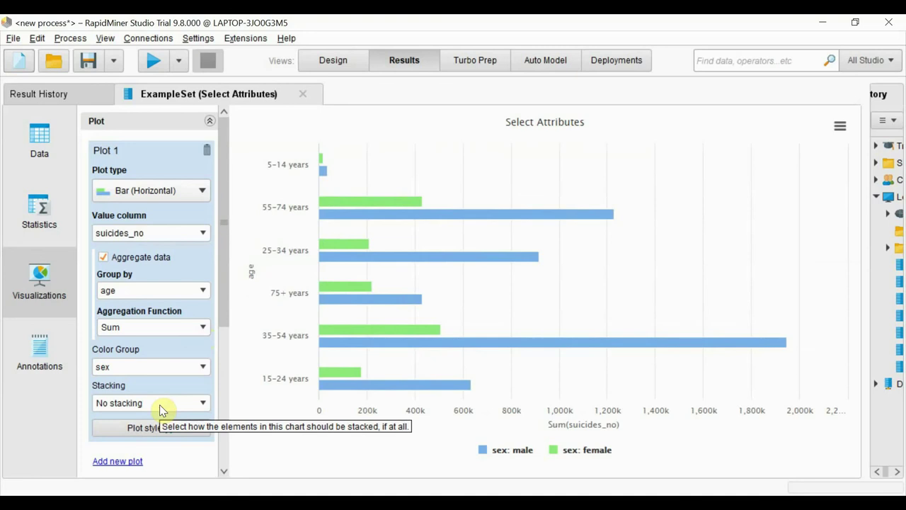
pyautogui.moveTo(363, 332)
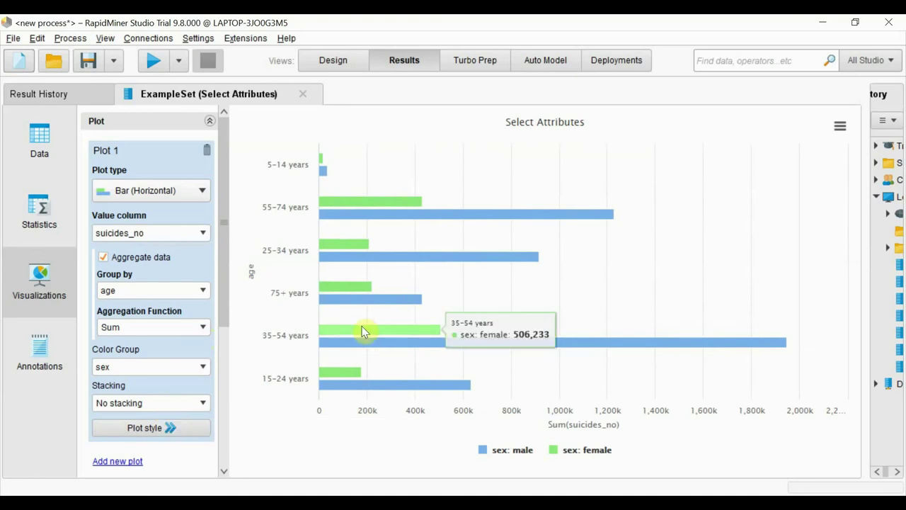
pyautogui.moveTo(468, 341)
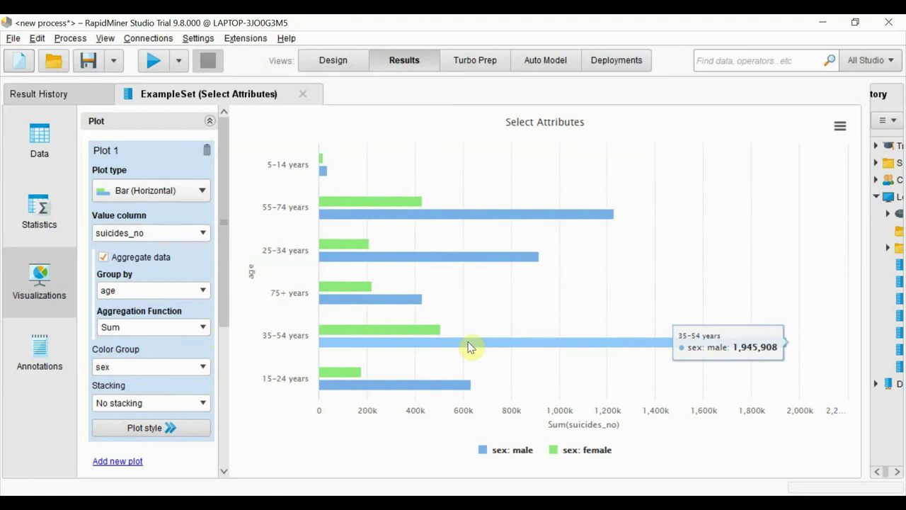
pyautogui.moveTo(320, 156)
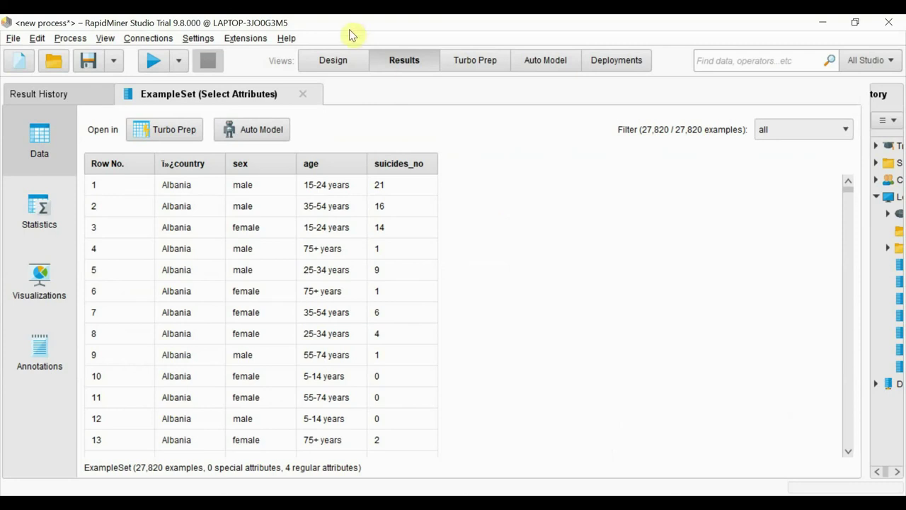
# - Reopen the visualization of the Select Attributes results and change the plot type to Area
pyautogui.click(333, 61)
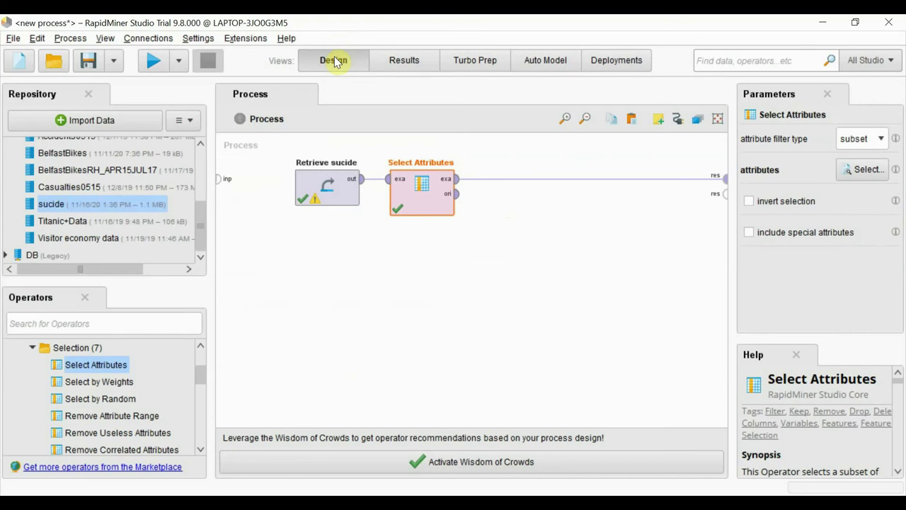
pyautogui.click(404, 60)
pyautogui.click(28, 293)
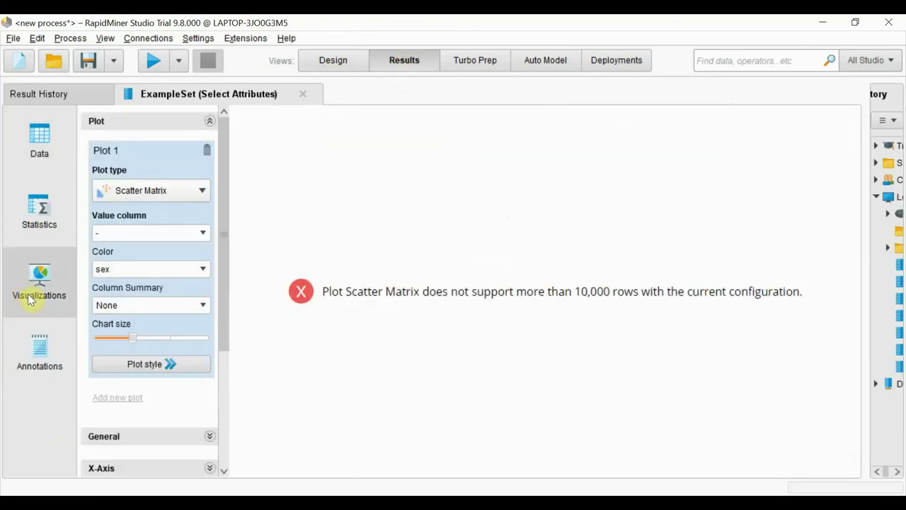
pyautogui.click(197, 193)
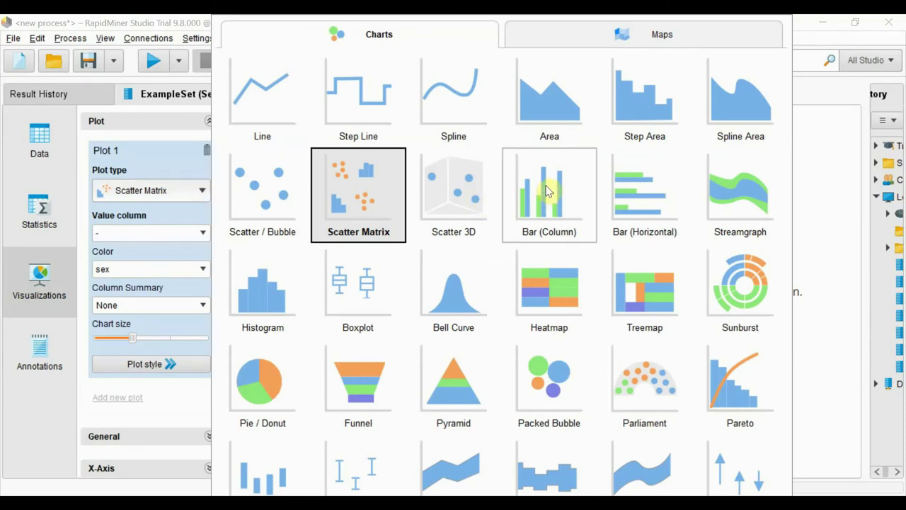
pyautogui.click(563, 130)
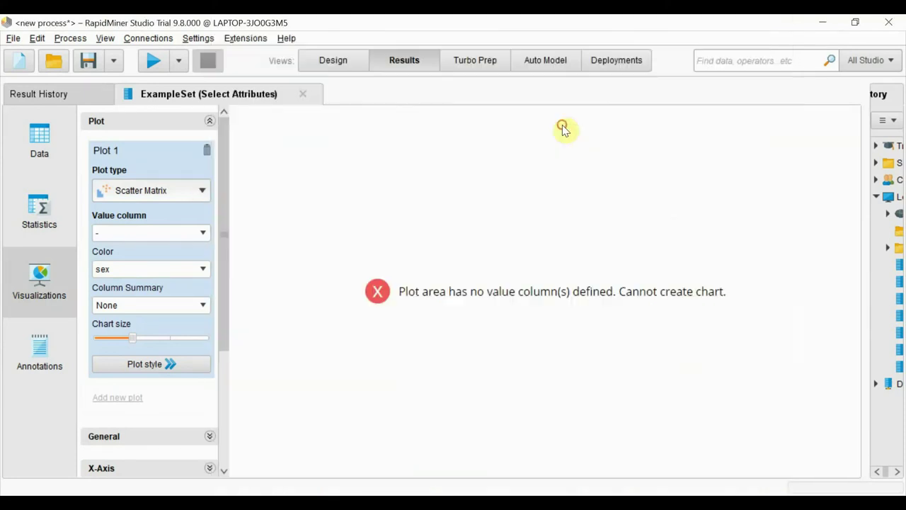
# - Plot suicides_no as the area chart's value column grouped by country, and inspect the highest country peaks
pyautogui.click(204, 233)
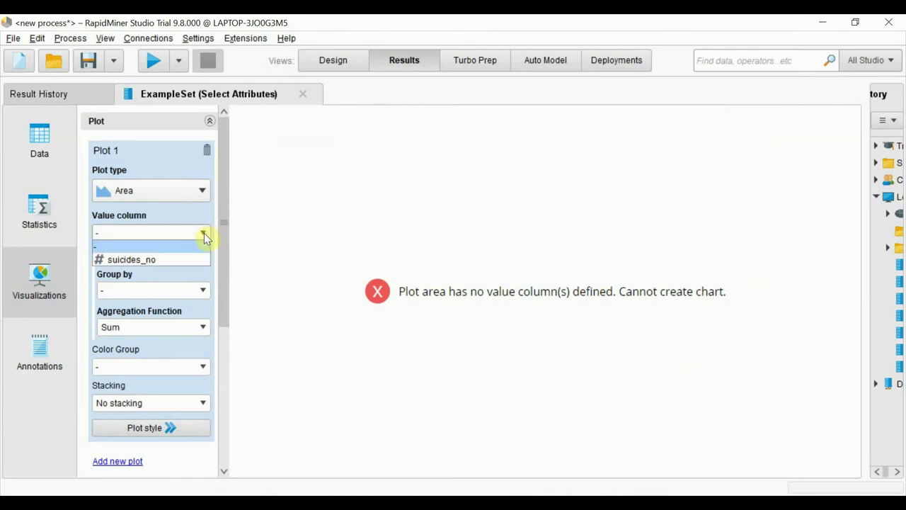
pyautogui.click(174, 262)
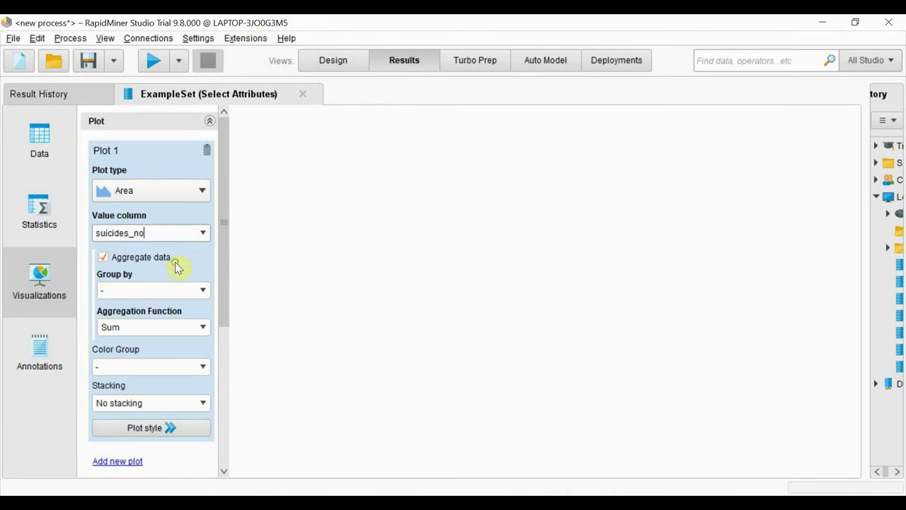
pyautogui.click(203, 291)
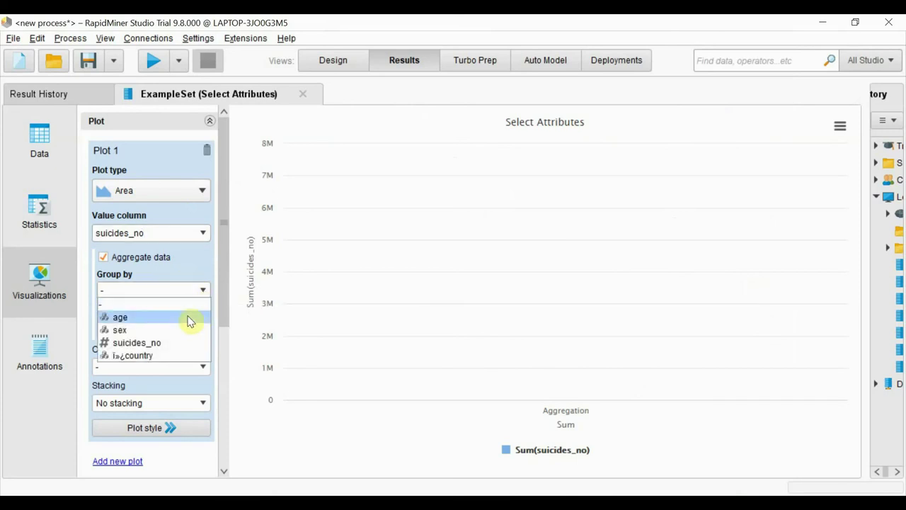
pyautogui.click(176, 355)
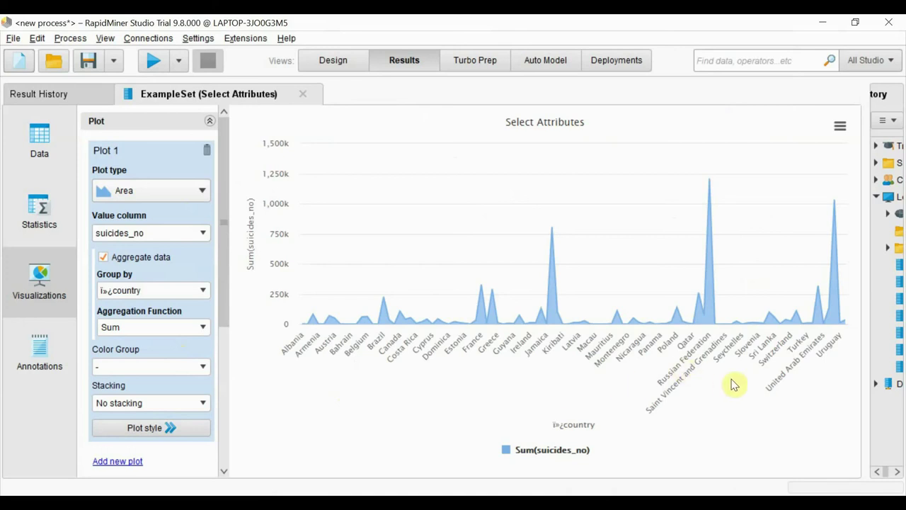
pyautogui.moveTo(713, 325)
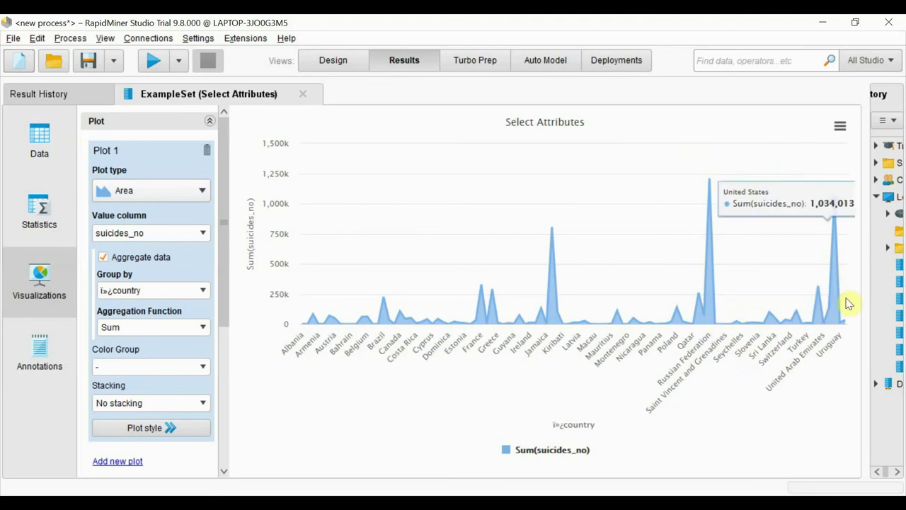
pyautogui.moveTo(844, 300)
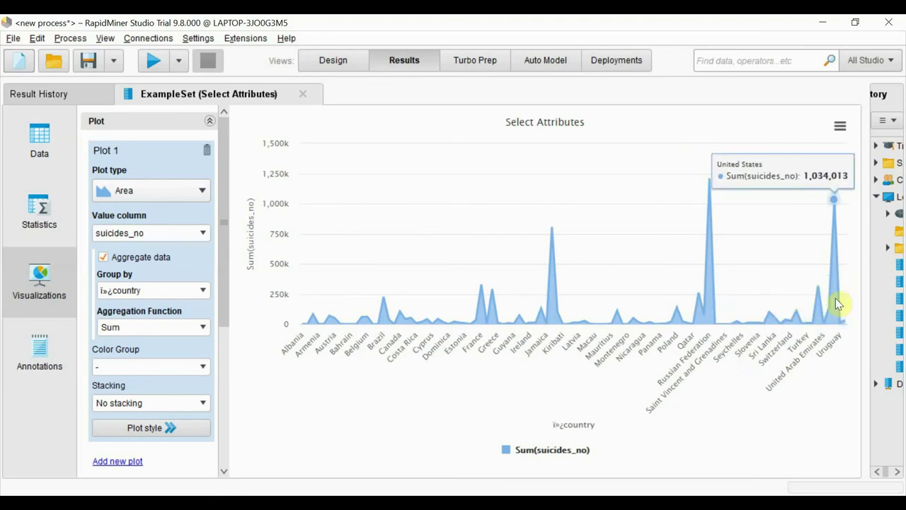
pyautogui.moveTo(555, 272)
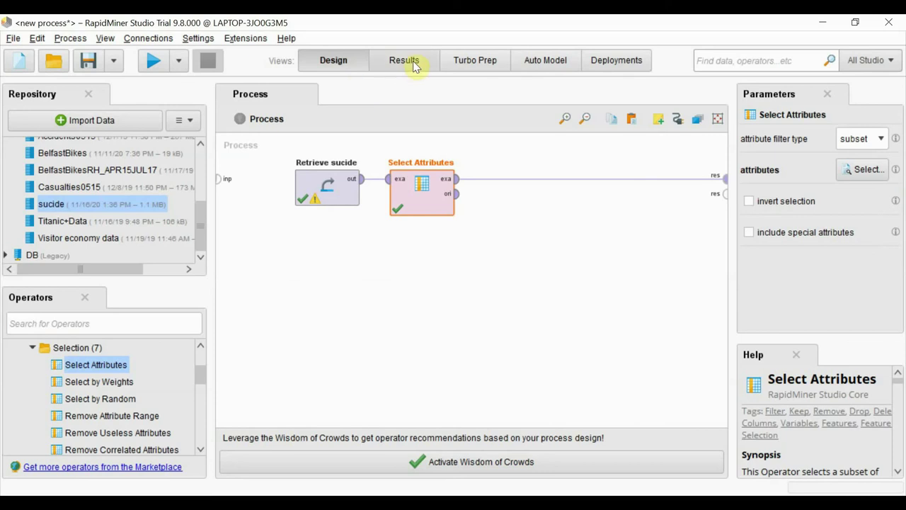
# - Remove sex, age and country from the attributes kept by Select Attributes, add year, and run the process again
pyautogui.click(867, 169)
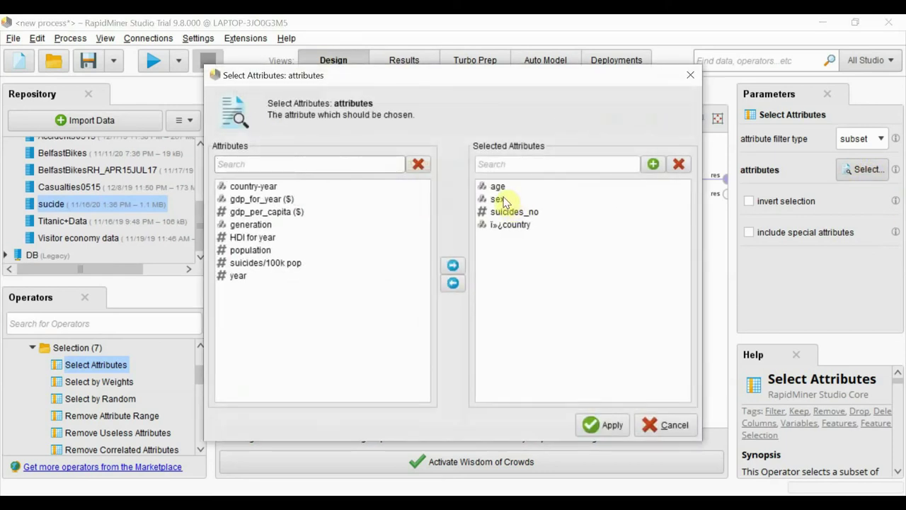
pyautogui.doubleClick(499, 199)
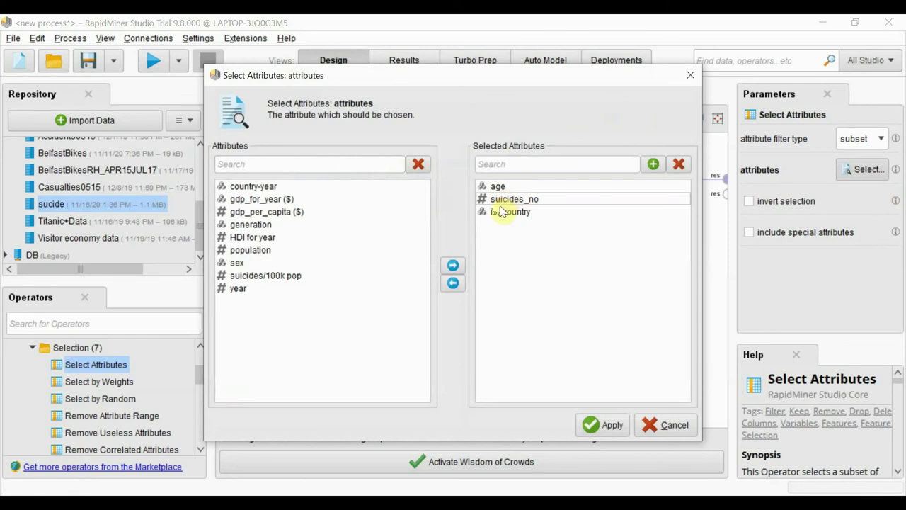
pyautogui.doubleClick(497, 187)
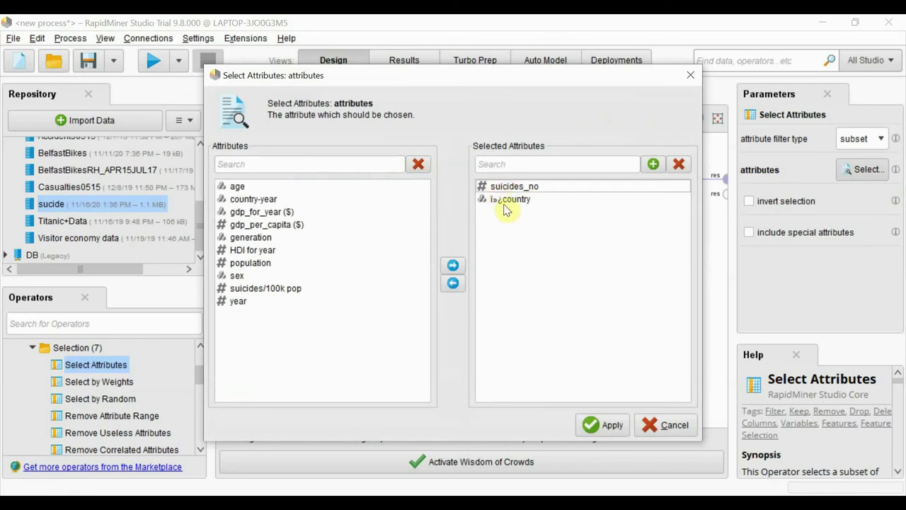
pyautogui.doubleClick(506, 201)
pyautogui.doubleClick(240, 302)
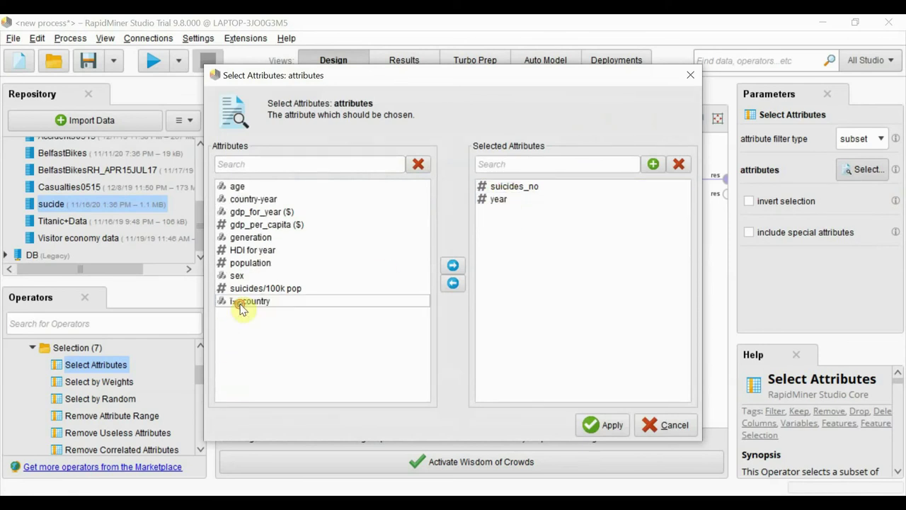
pyautogui.click(603, 424)
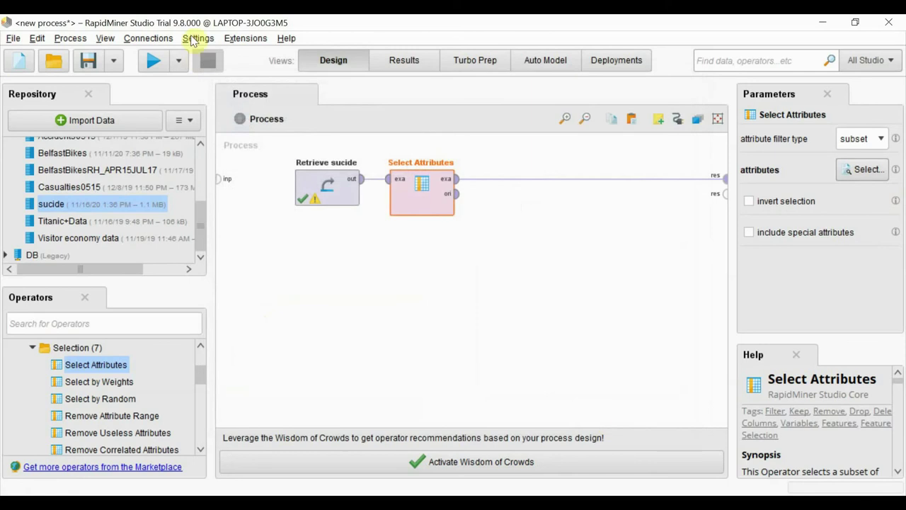
pyautogui.click(153, 60)
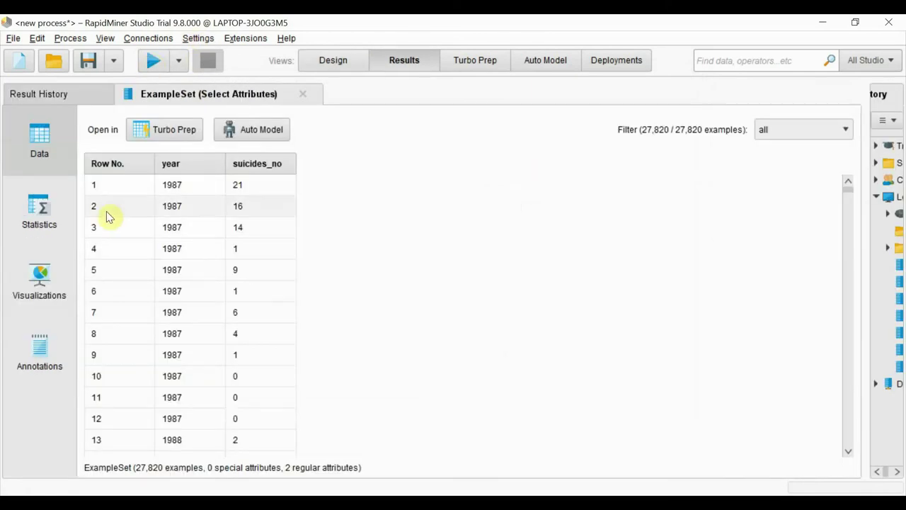
# - Visualize the new year and suicides_no results as a Line plot
pyautogui.click(60, 276)
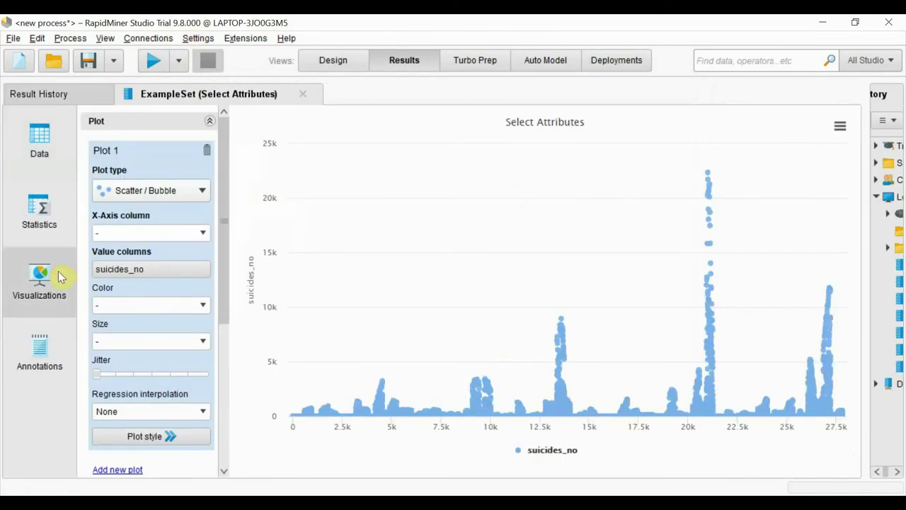
pyautogui.click(160, 192)
pyautogui.click(248, 86)
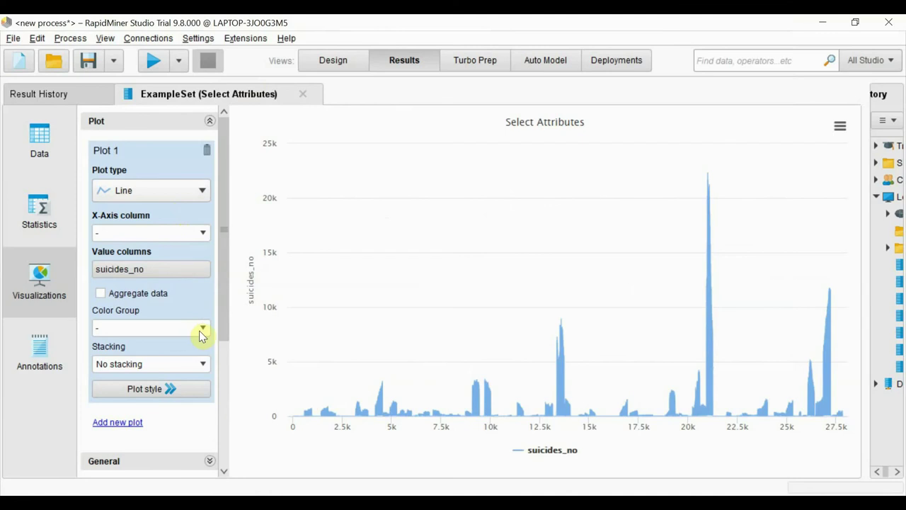
# - Aggregate the line plot's data grouped by year and inspect the values of individual years along the line
pyautogui.click(100, 292)
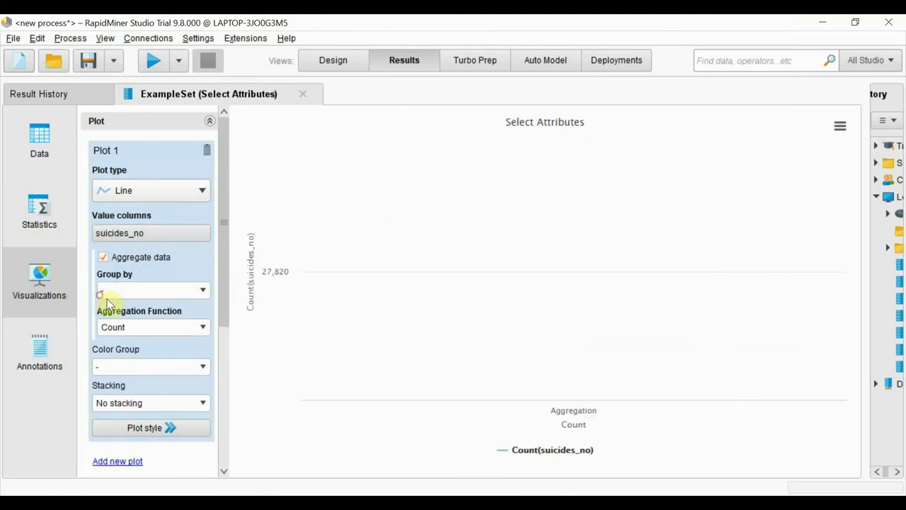
pyautogui.click(203, 291)
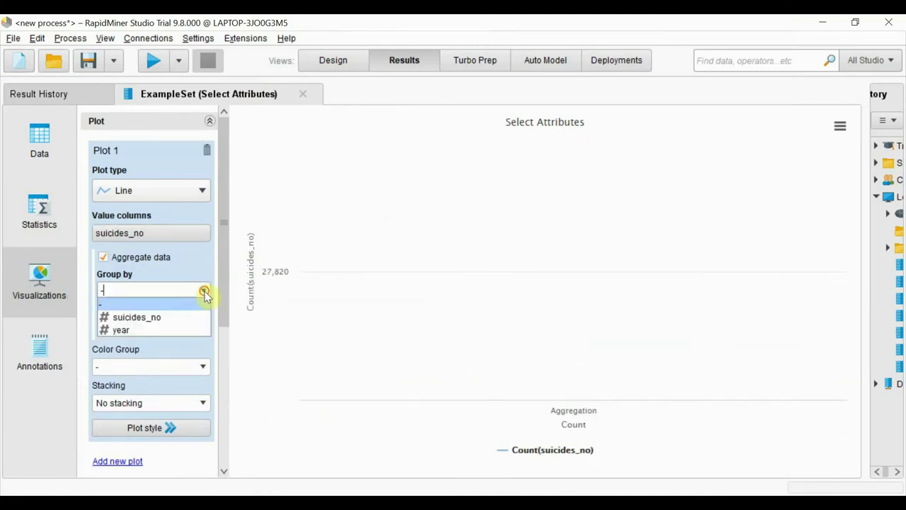
pyautogui.click(173, 328)
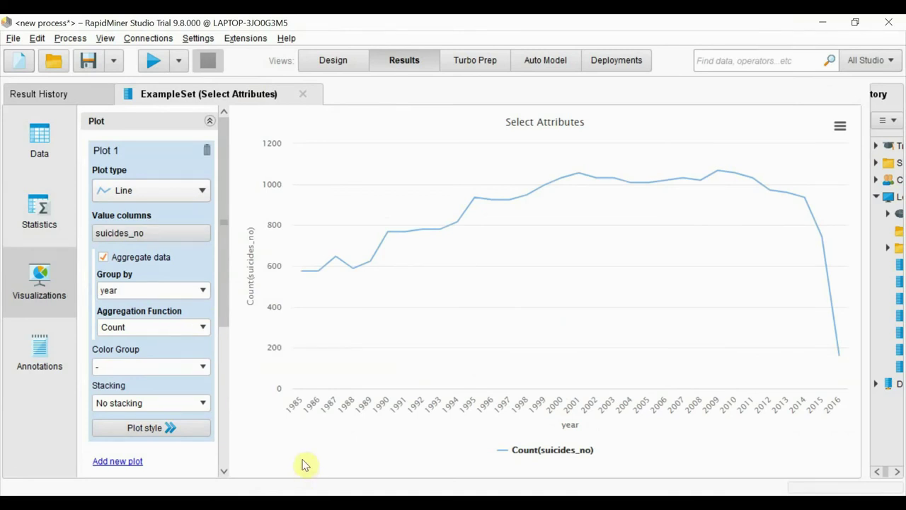
pyautogui.moveTo(592, 373)
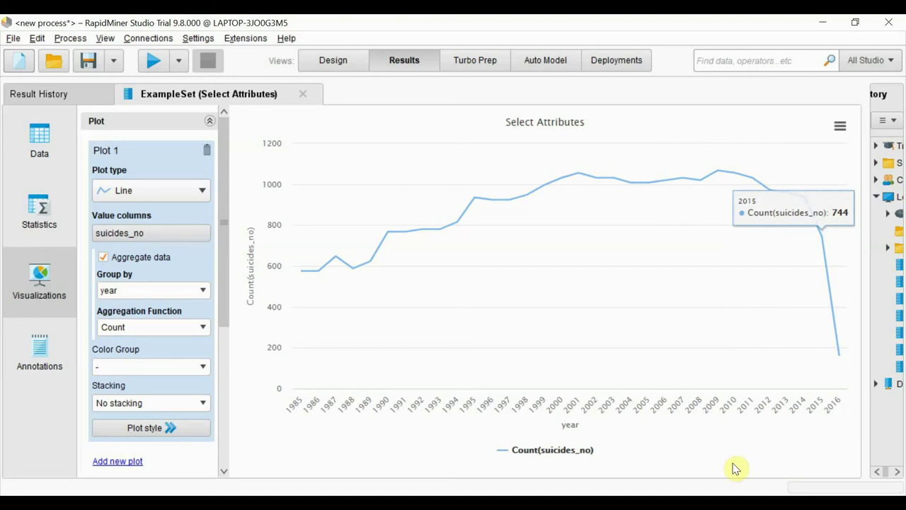
pyautogui.moveTo(635, 380)
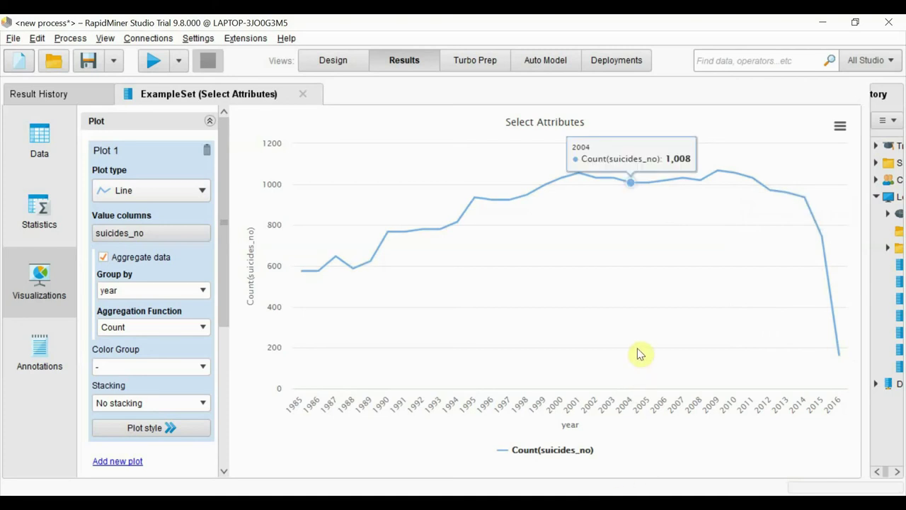
pyautogui.moveTo(419, 230)
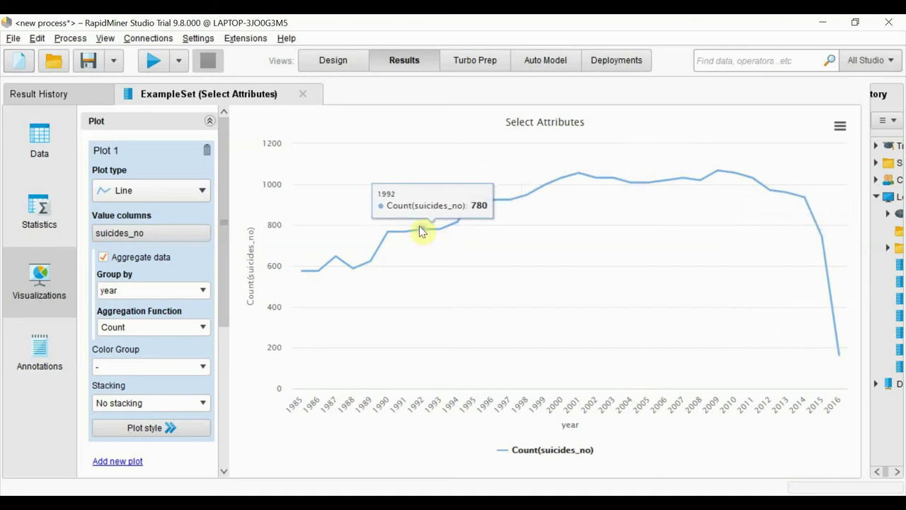
pyautogui.moveTo(387, 232)
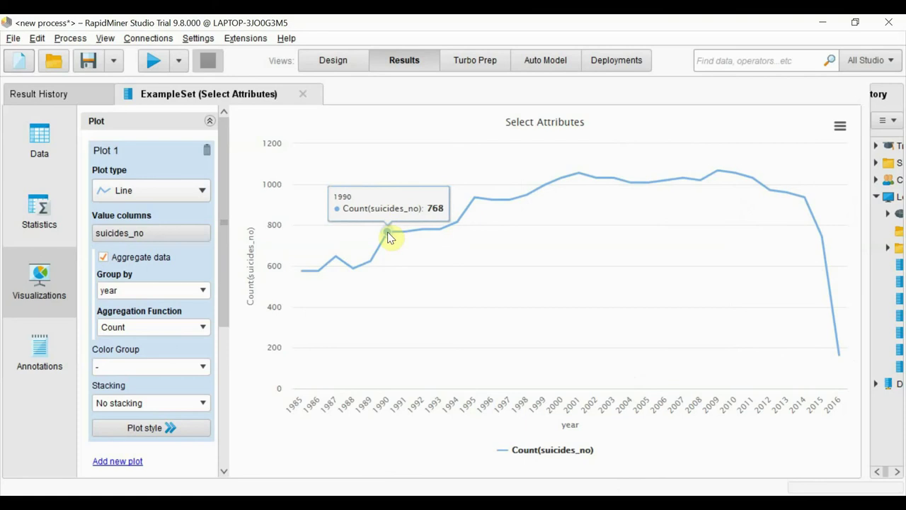